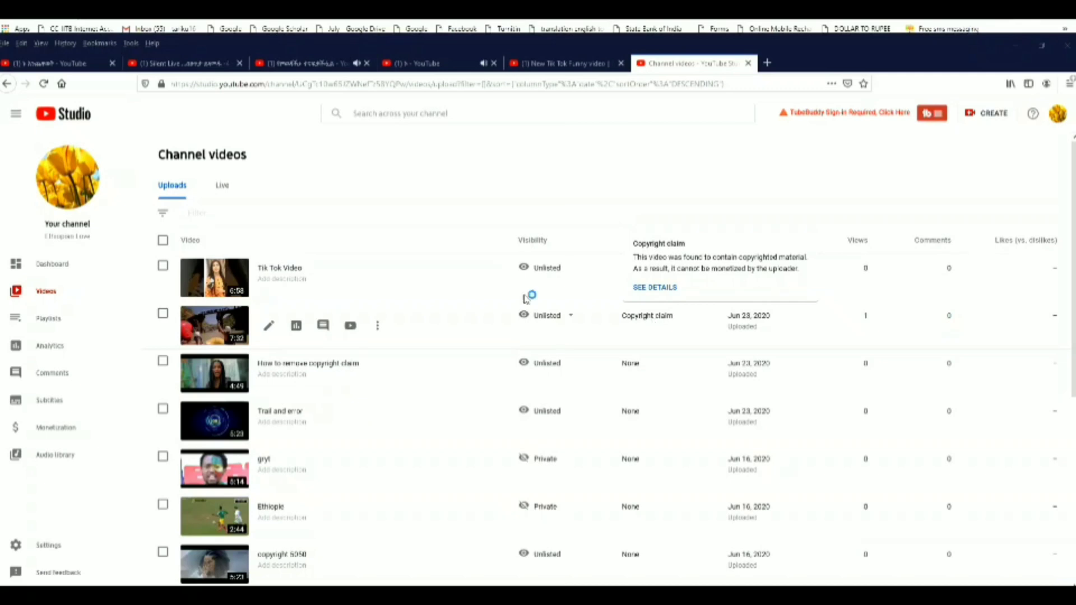
# Step: Filter the channel videos by copyright claims and open the claim details of Tik Tok Video
pyautogui.click(196, 214)
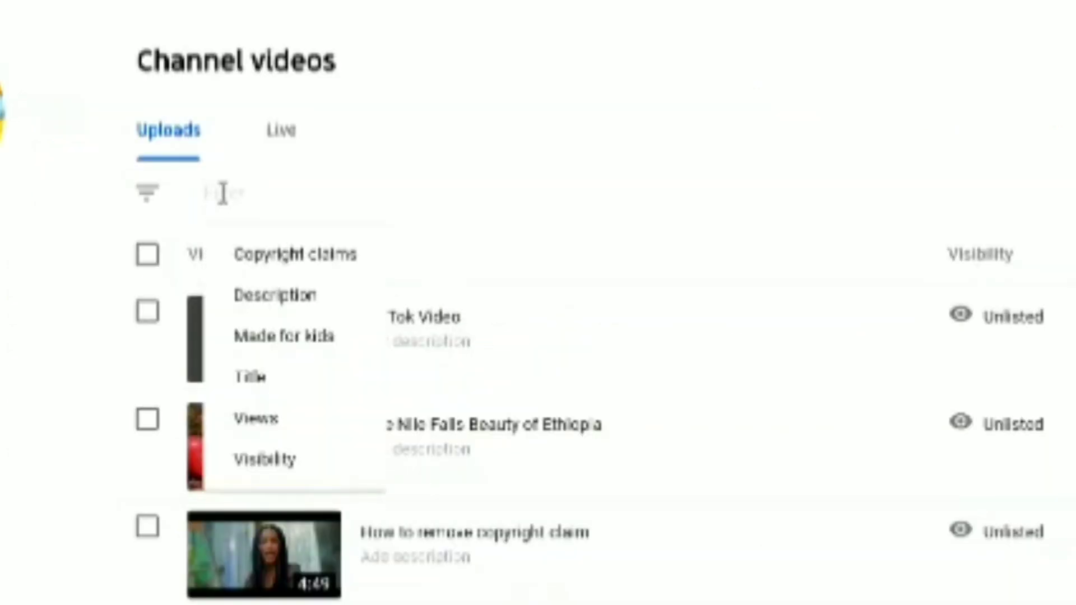
pyautogui.click(245, 263)
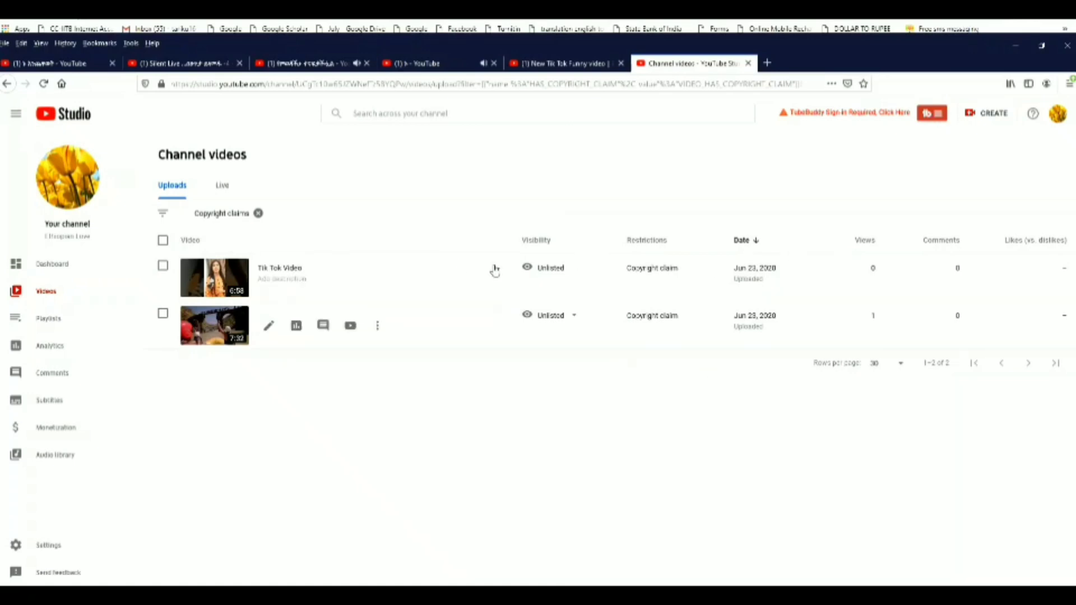
pyautogui.moveTo(667, 268)
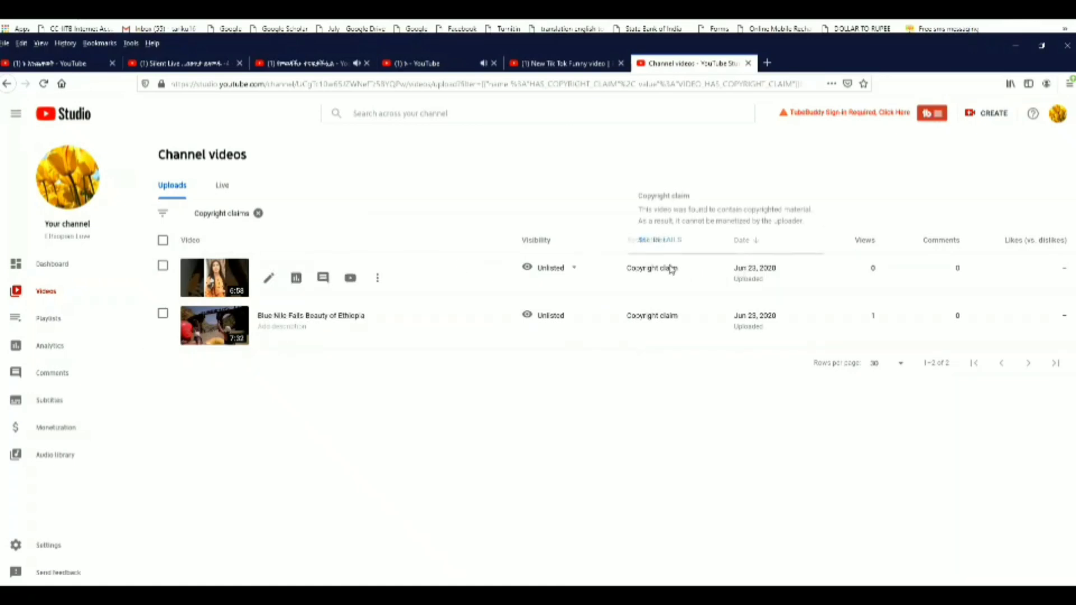
pyautogui.click(671, 241)
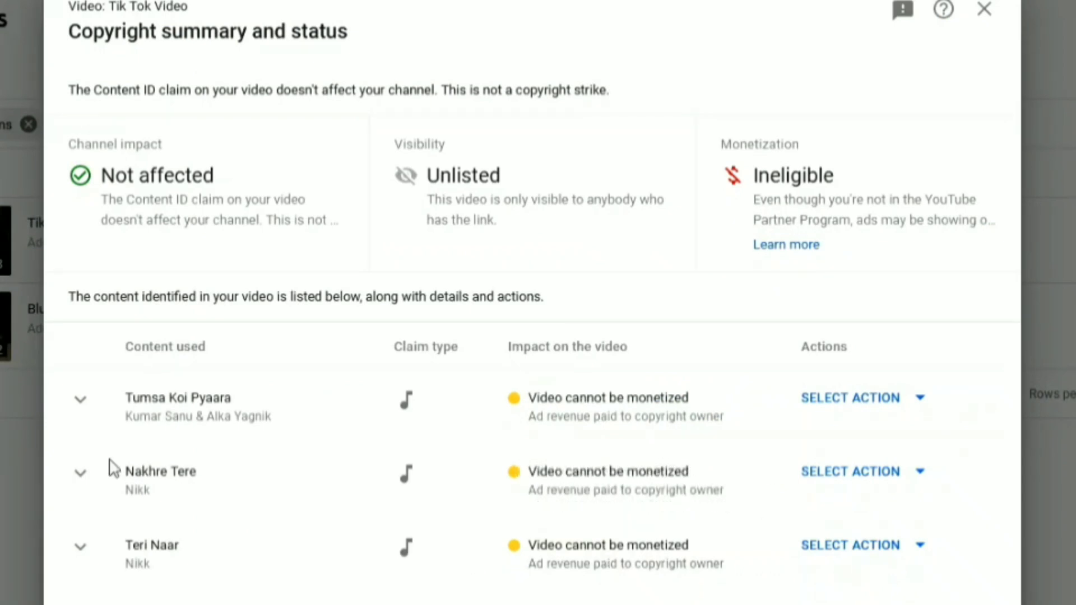
# Step: Expand the Tumsa Koi Pyaara, Nakhre Tere and Teri Naar claims and review their matched segments and copyright owners
pyautogui.click(81, 401)
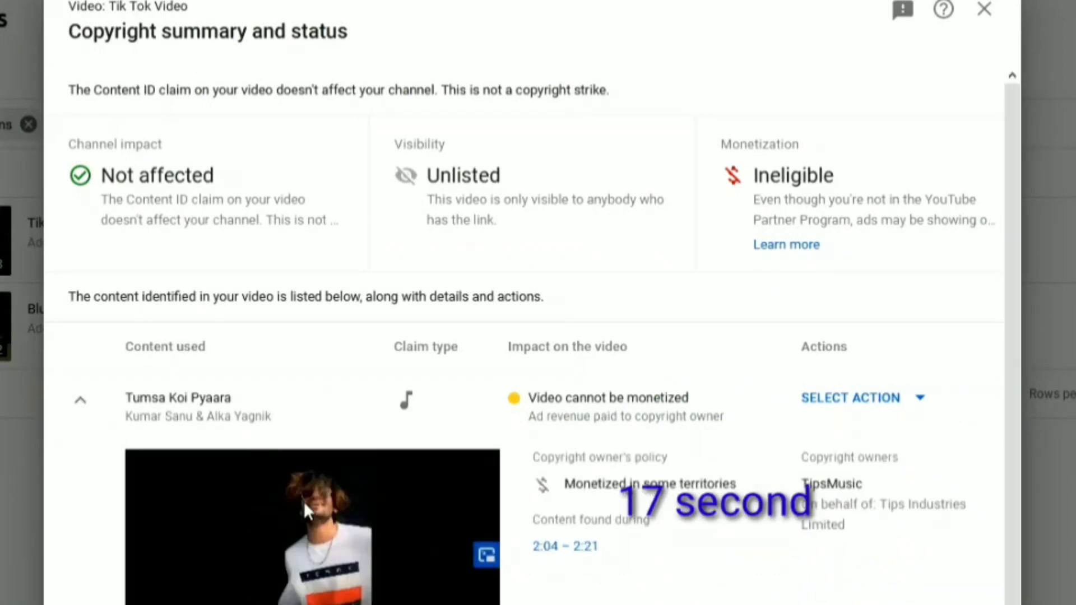
pyautogui.scroll(-2, 305, 502)
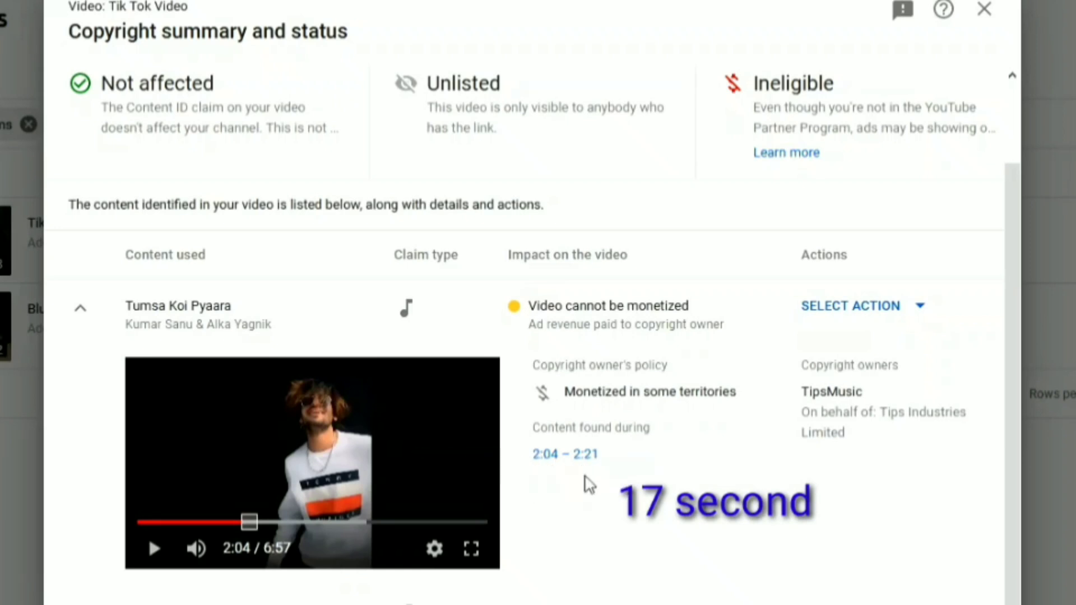
pyautogui.scroll(-1, 486, 518)
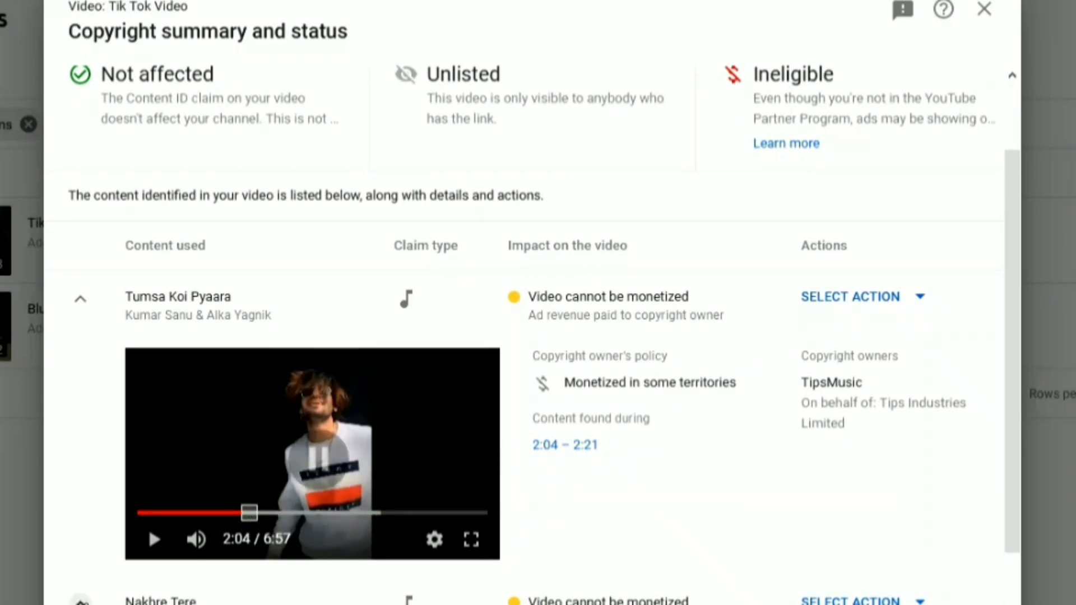
pyautogui.scroll(-1, 361, 547)
pyautogui.scroll(-3, 365, 552)
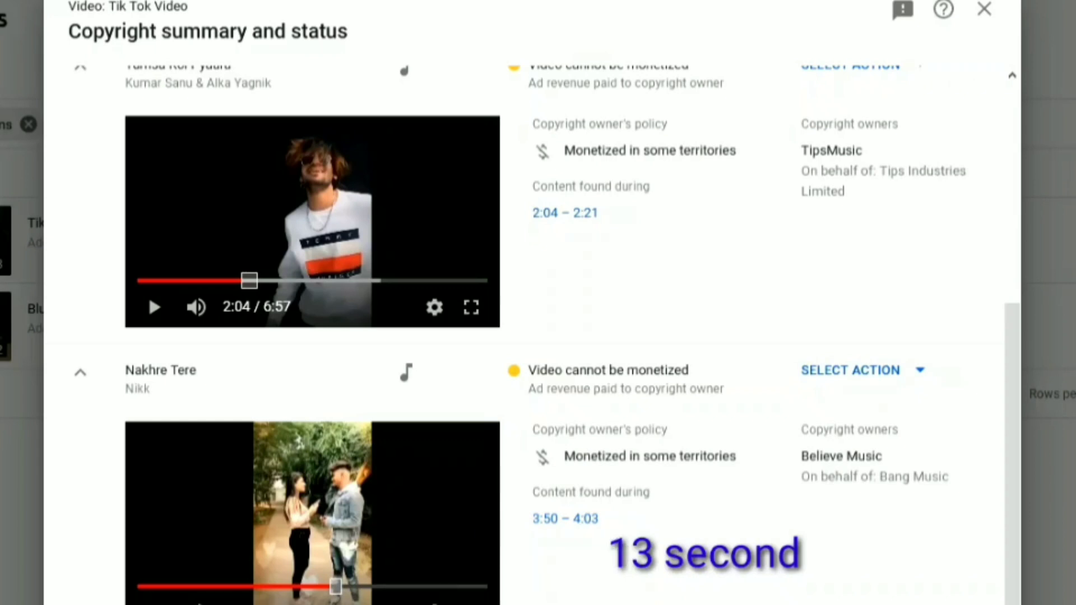
pyautogui.scroll(-4, 313, 337)
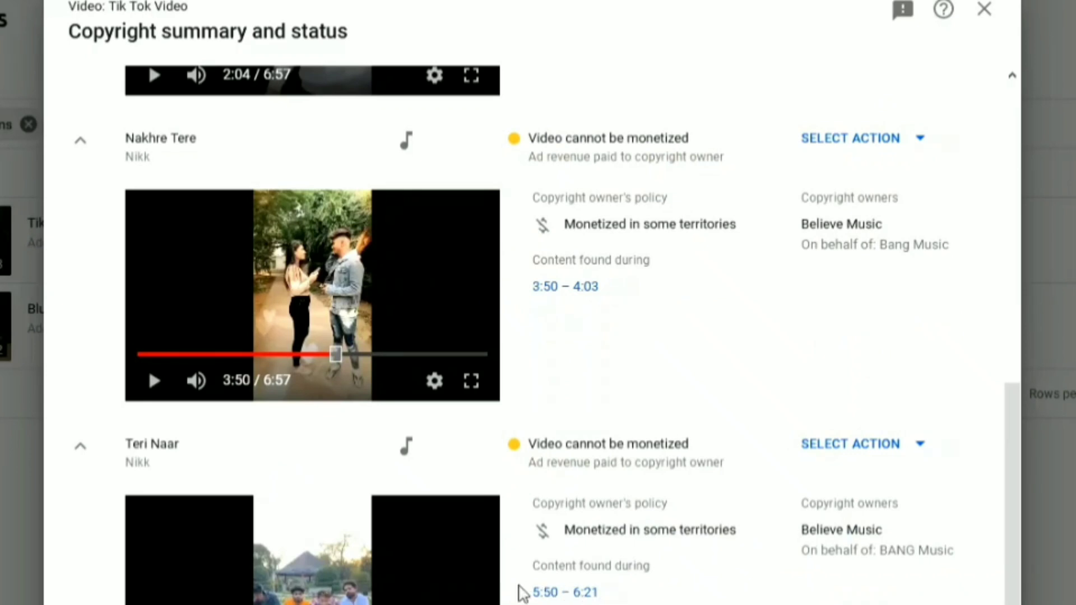
pyautogui.scroll(10, 509, 527)
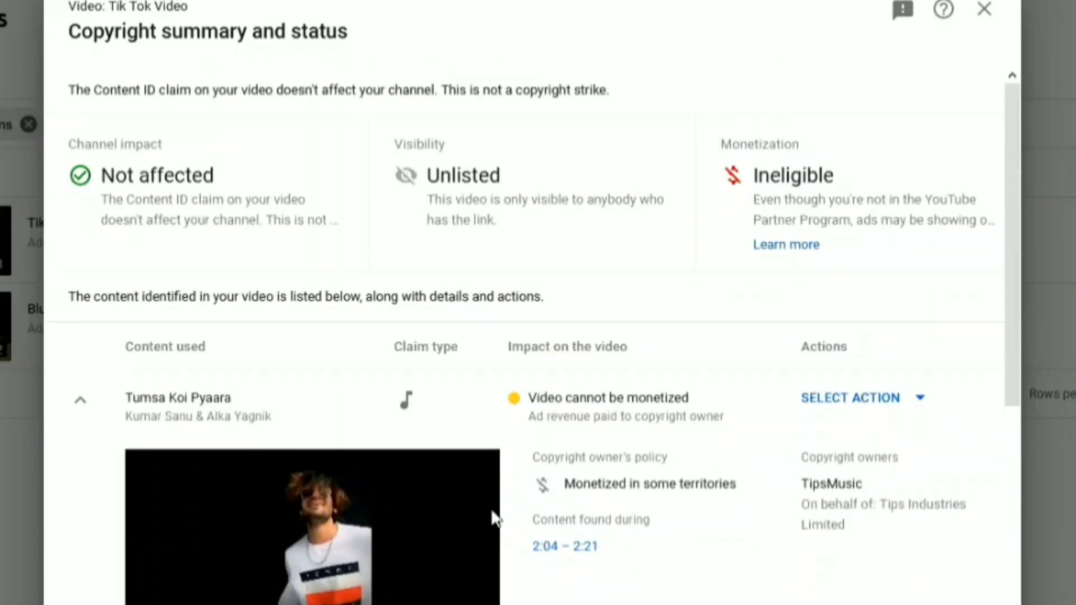
# Step: Collapse the details of all three song claims
pyautogui.click(81, 403)
pyautogui.scroll(-5, 98, 456)
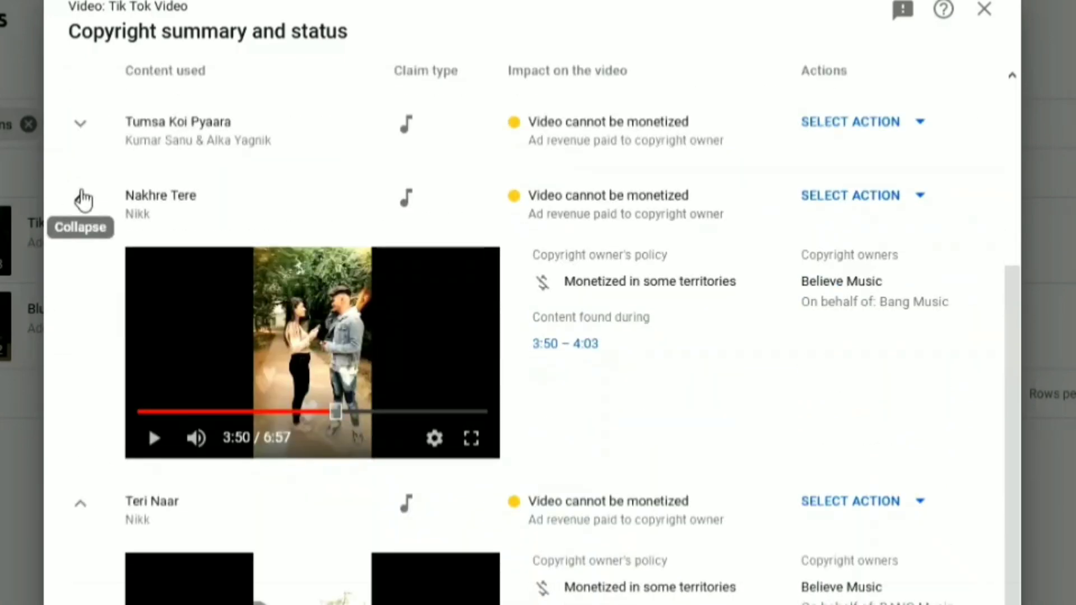
pyautogui.click(77, 202)
pyautogui.click(79, 452)
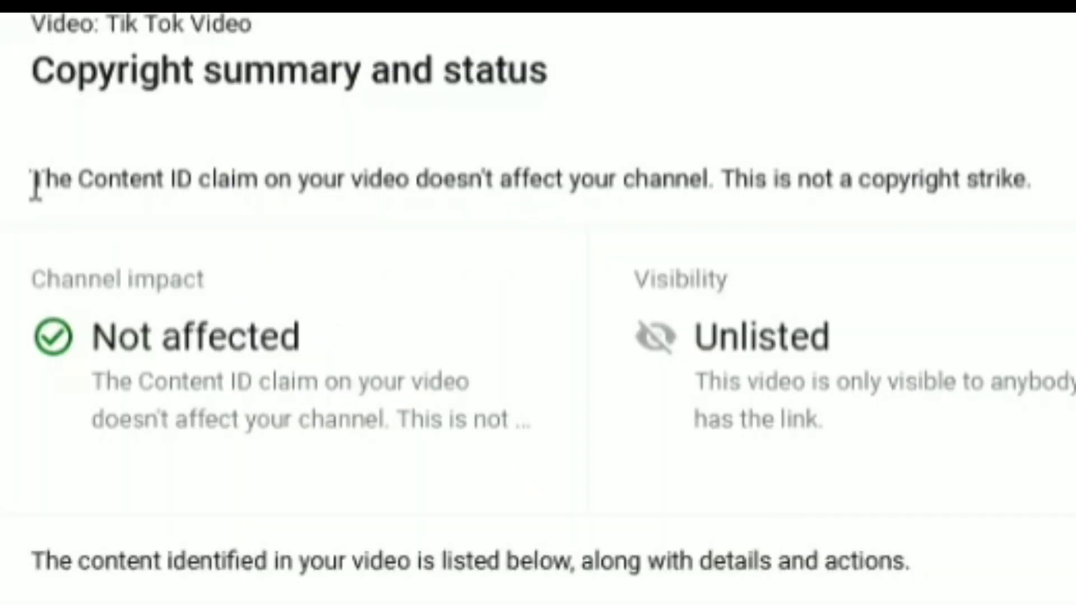
# Step: Highlight the Content ID claim statement under the Copyright summary and status heading, then its word "strike", and clear the selection
pyautogui.moveTo(35, 179); pyautogui.dragTo(1034, 179)
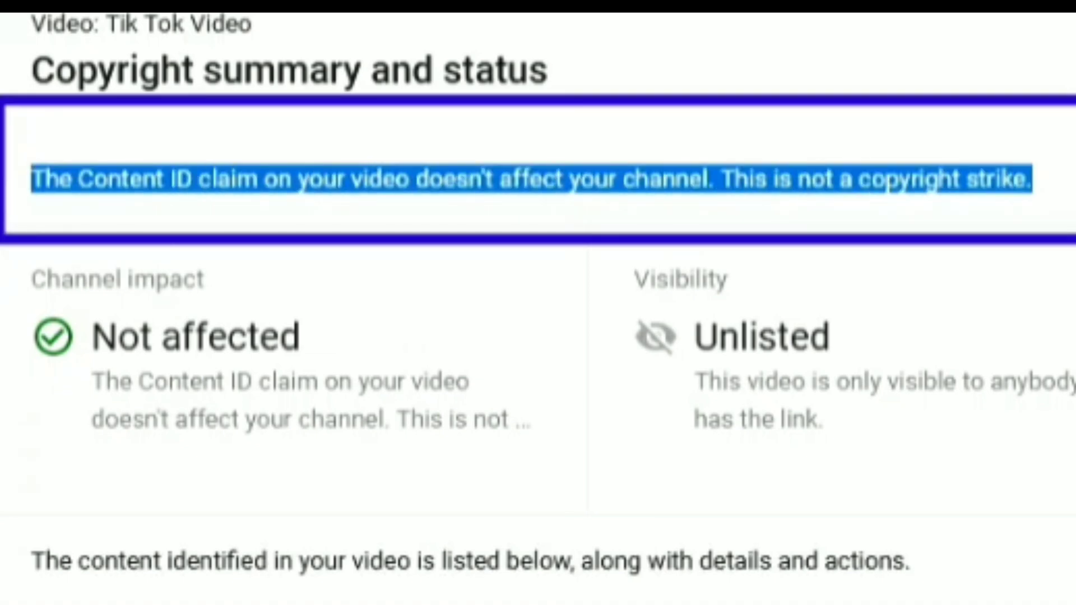
pyautogui.click(844, 173)
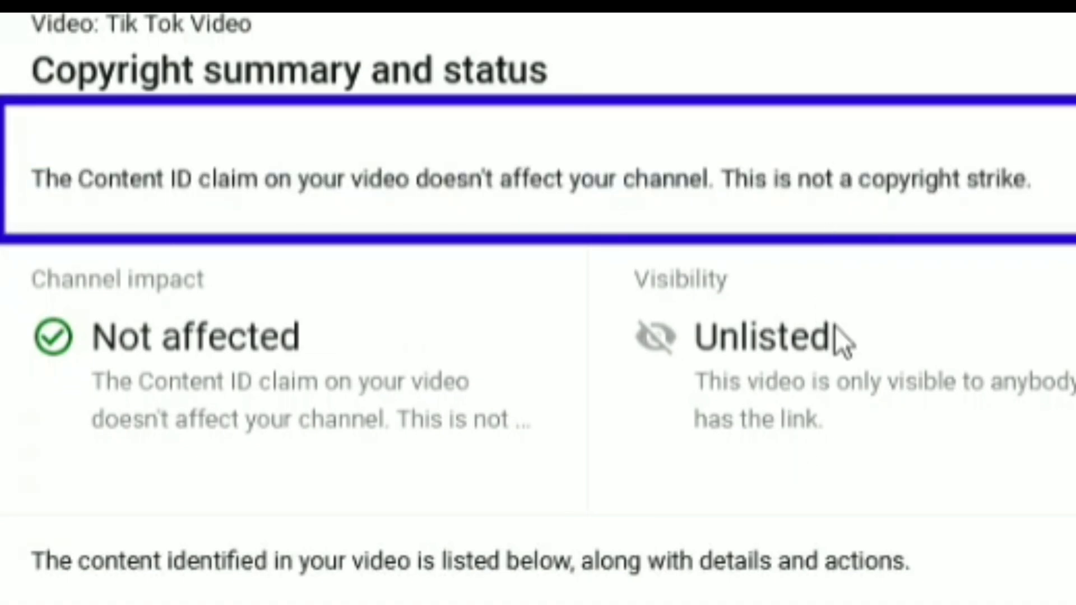
pyautogui.moveTo(1035, 180); pyautogui.dragTo(965, 185)
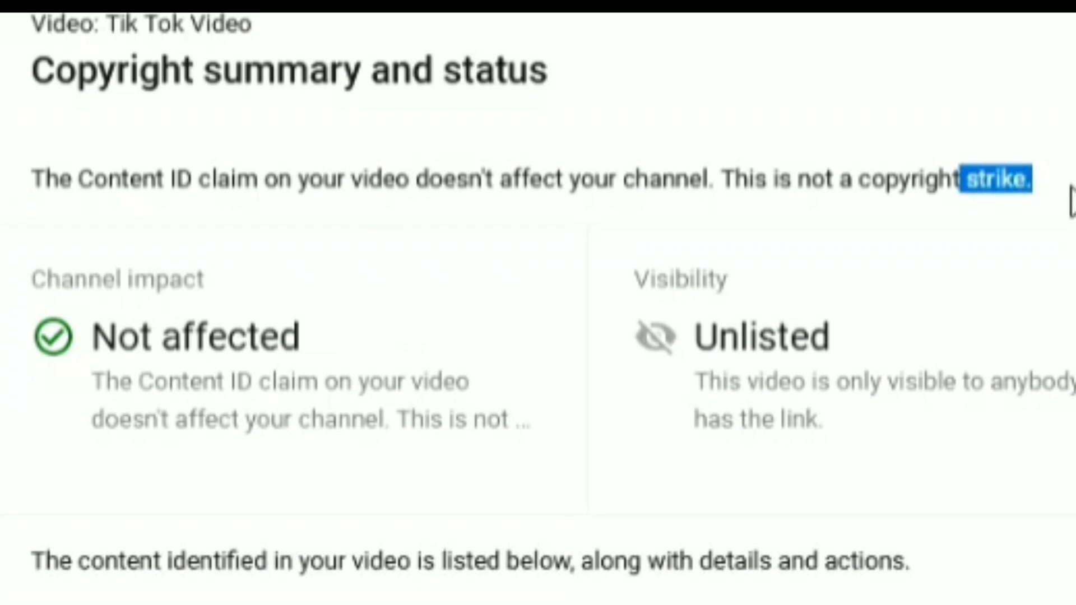
pyautogui.click(1072, 202)
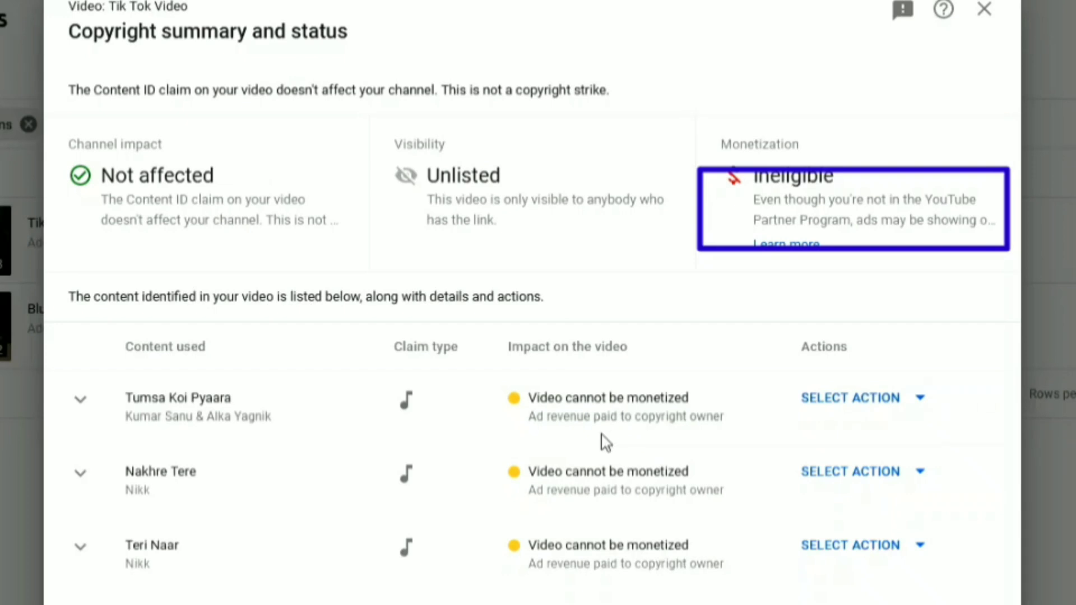
# Step: Read the full monetization ineligibility explanation and copy its visible text
pyautogui.moveTo(752, 199); pyautogui.dragTo(981, 218)
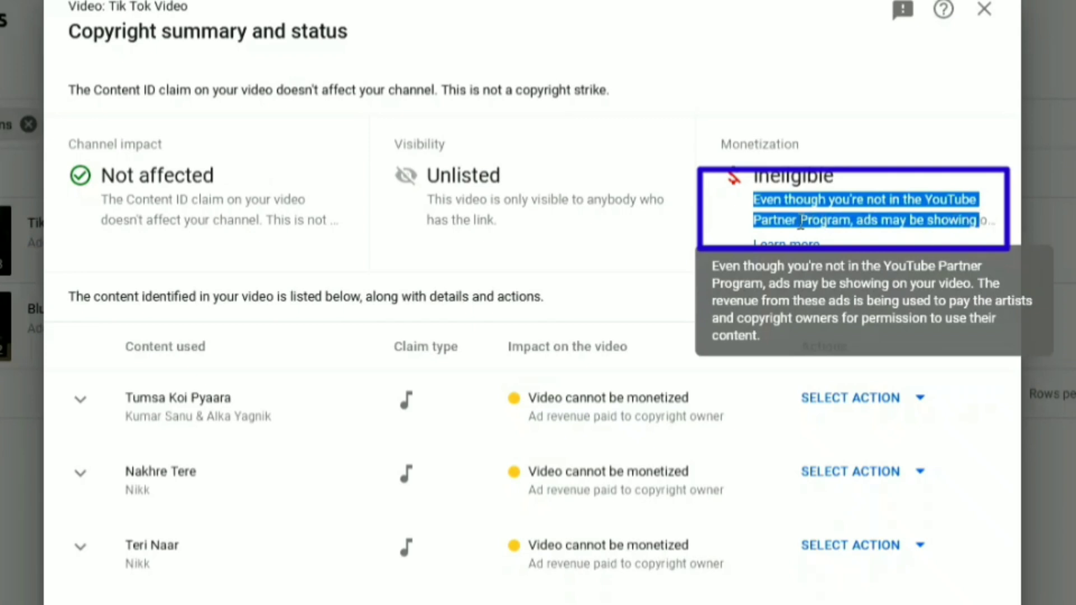
pyautogui.click(919, 215)
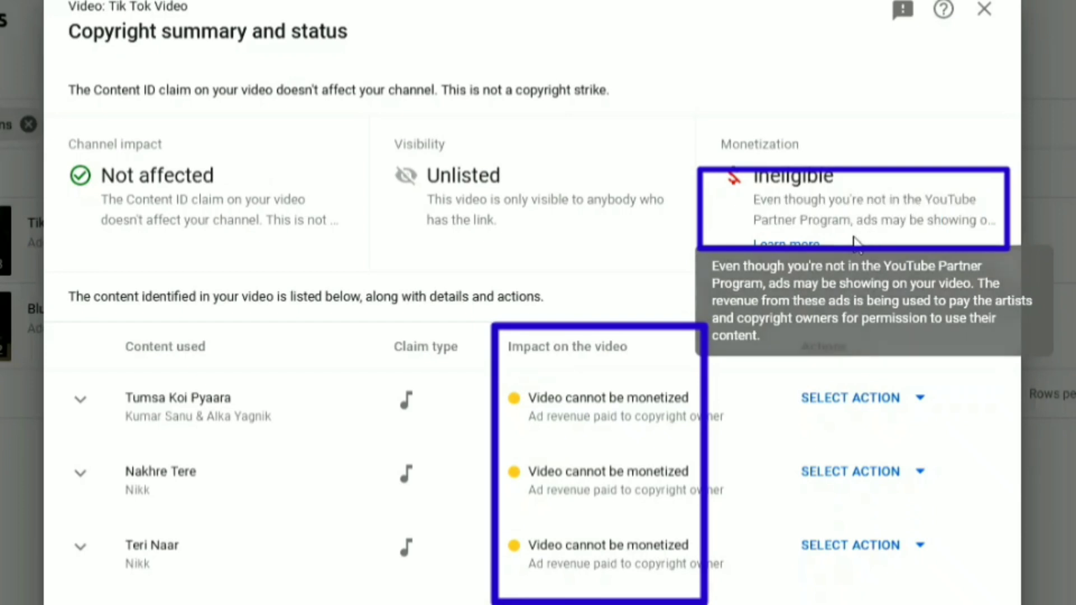
pyautogui.moveTo(756, 202); pyautogui.dragTo(987, 230)
pyautogui.rightClick(913, 228)
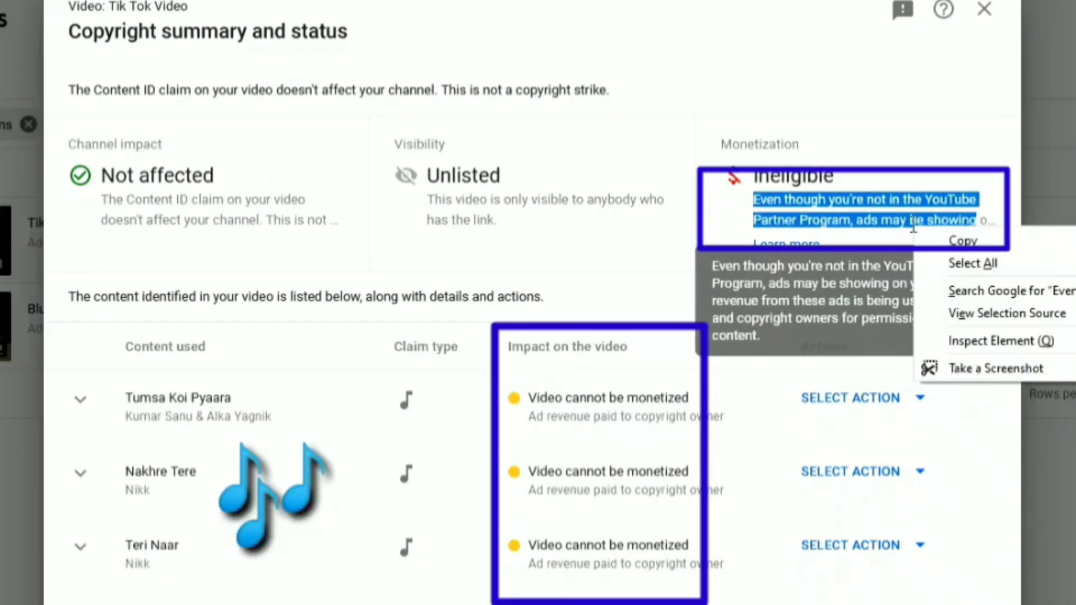
pyautogui.click(961, 241)
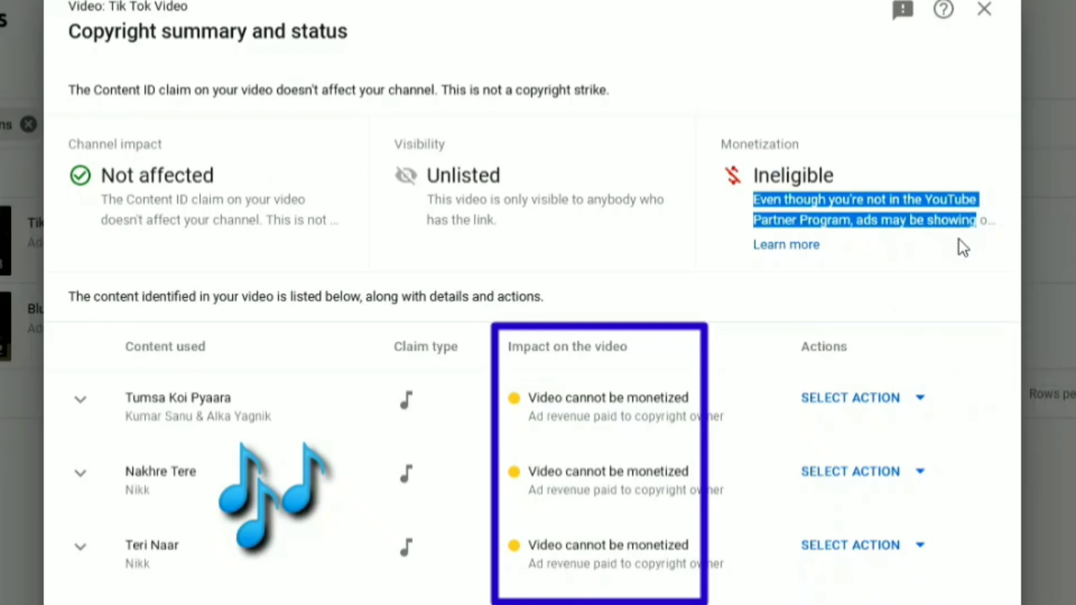
pyautogui.click(805, 250)
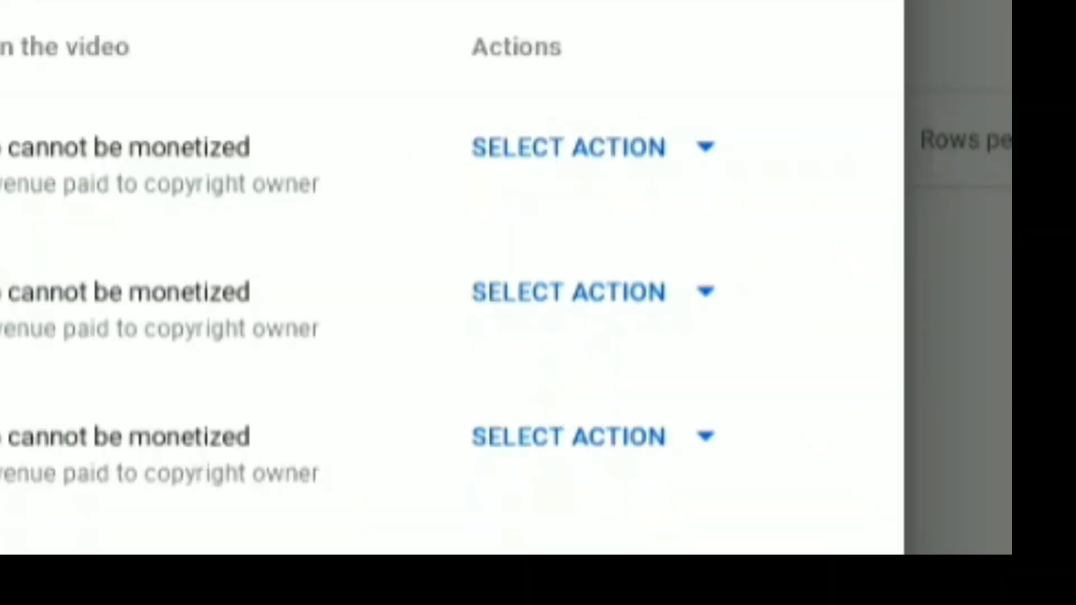
# Step: Start a dispute of the Tumsa Koi Pyaara claim, review the invalid dispute reasons, and return to the claim's action choices
pyautogui.click(580, 152)
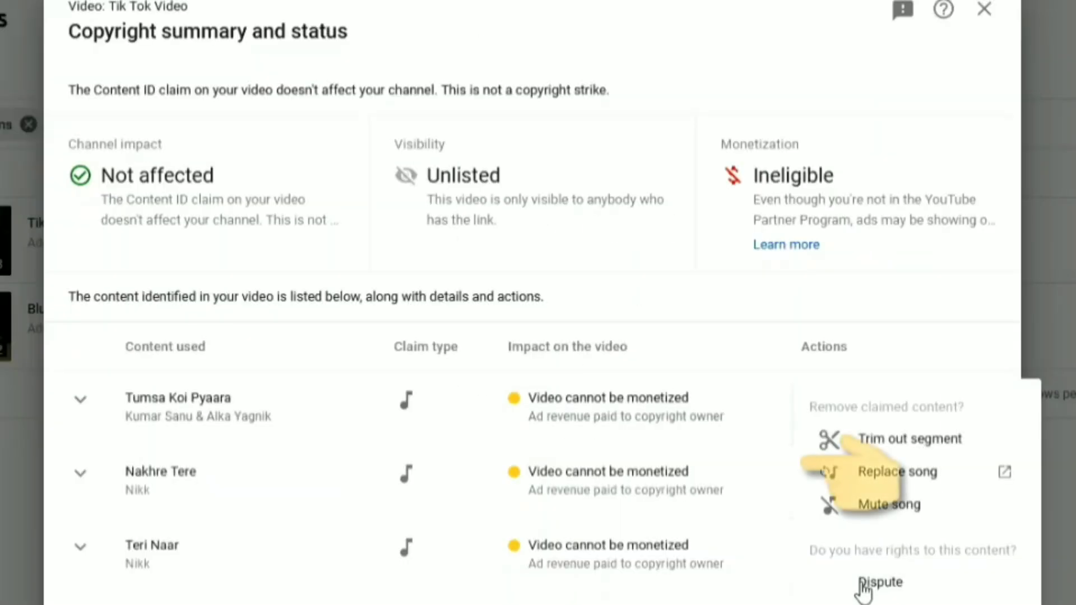
pyautogui.click(864, 586)
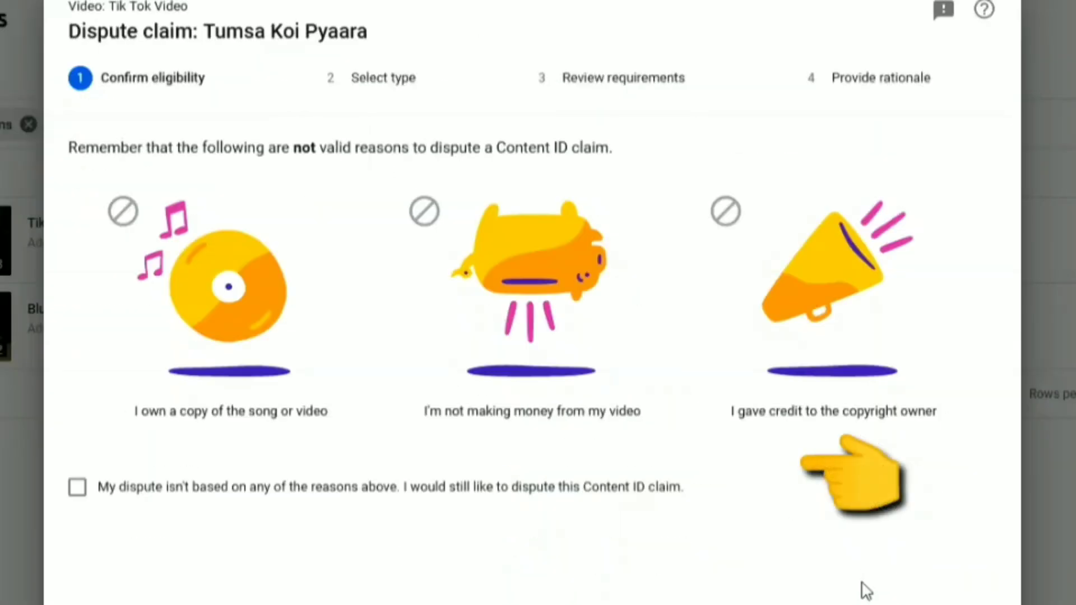
pyautogui.moveTo(227, 315)
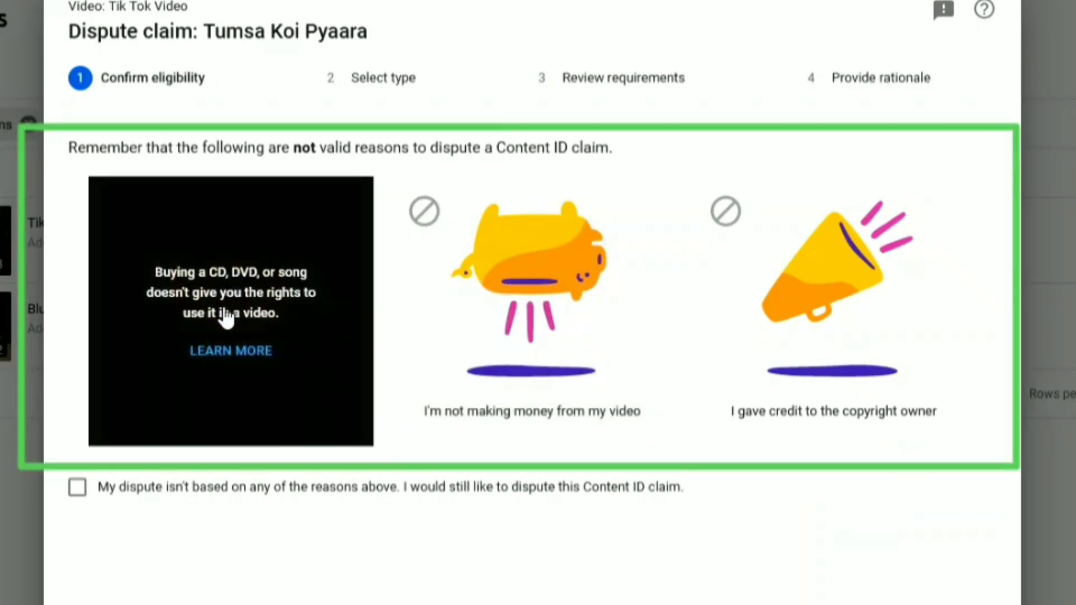
pyautogui.moveTo(533, 314)
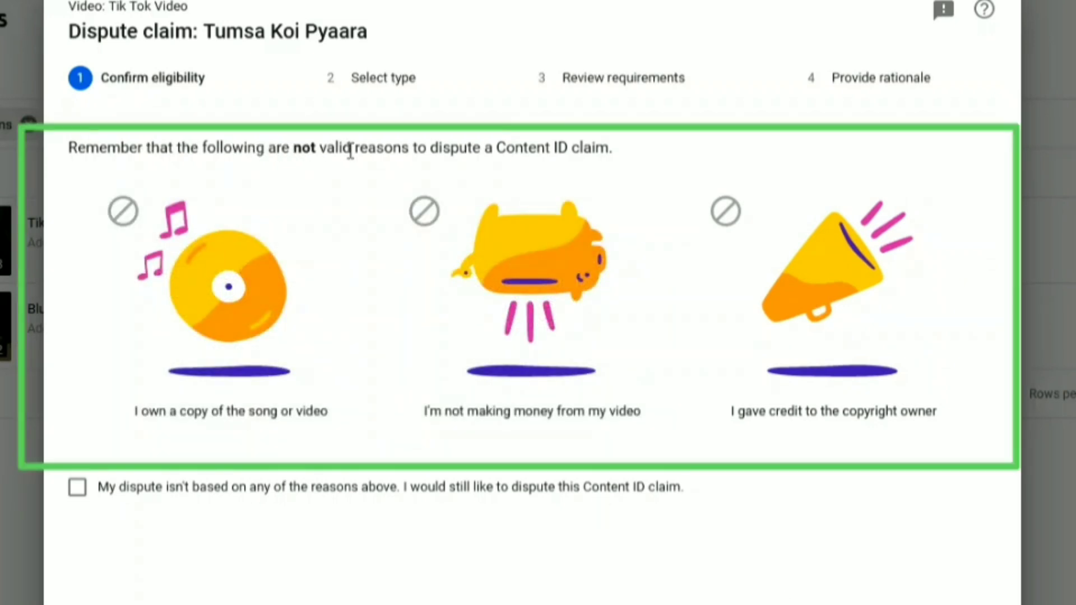
pyautogui.moveTo(405, 149); pyautogui.dragTo(616, 150)
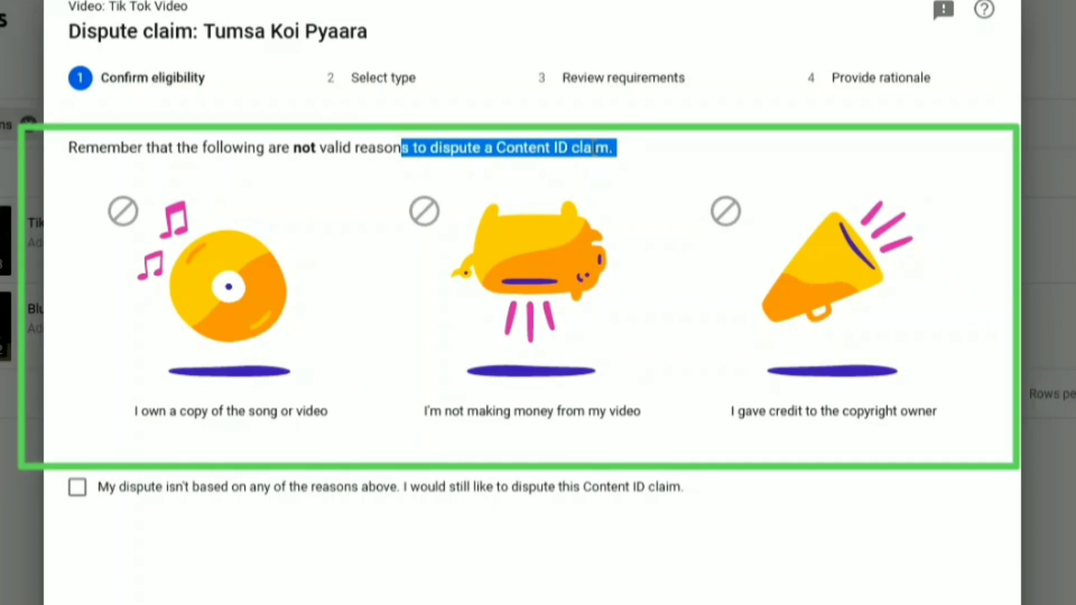
pyautogui.click(594, 149)
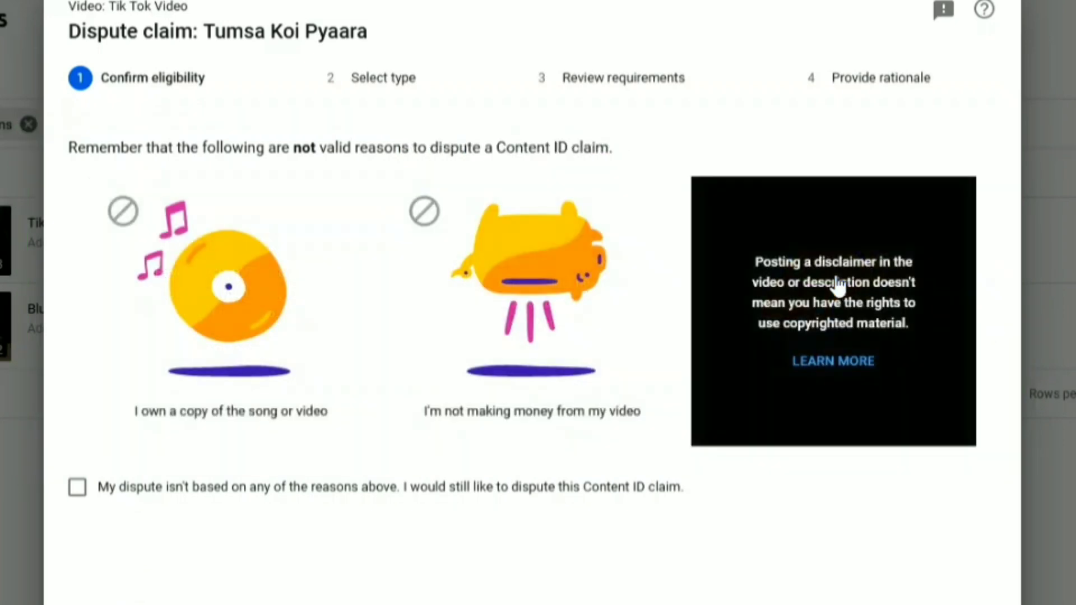
pyautogui.moveTo(261, 325)
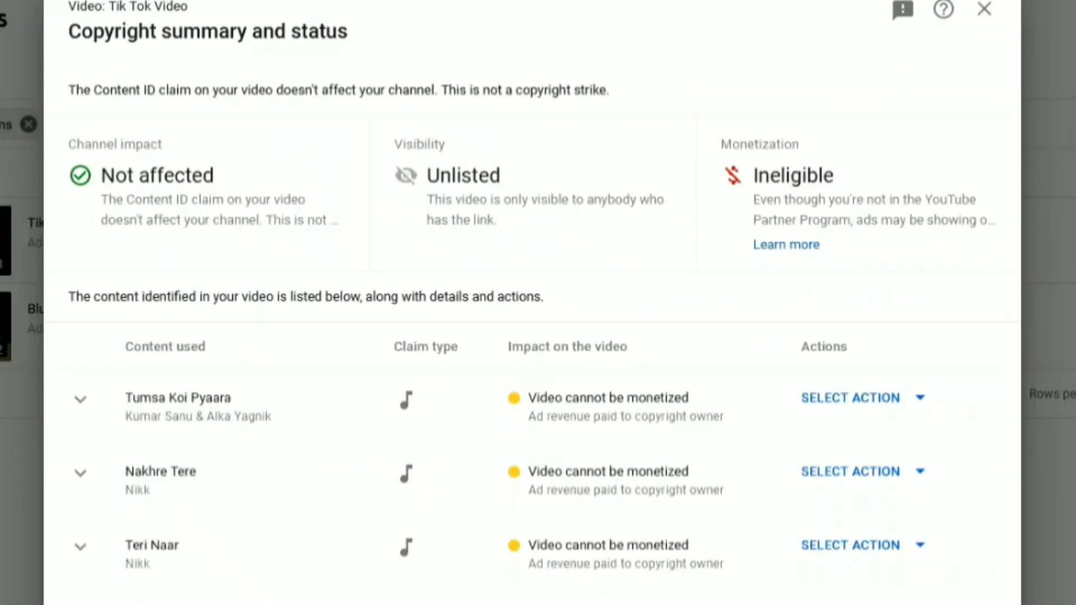
pyautogui.click(850, 398)
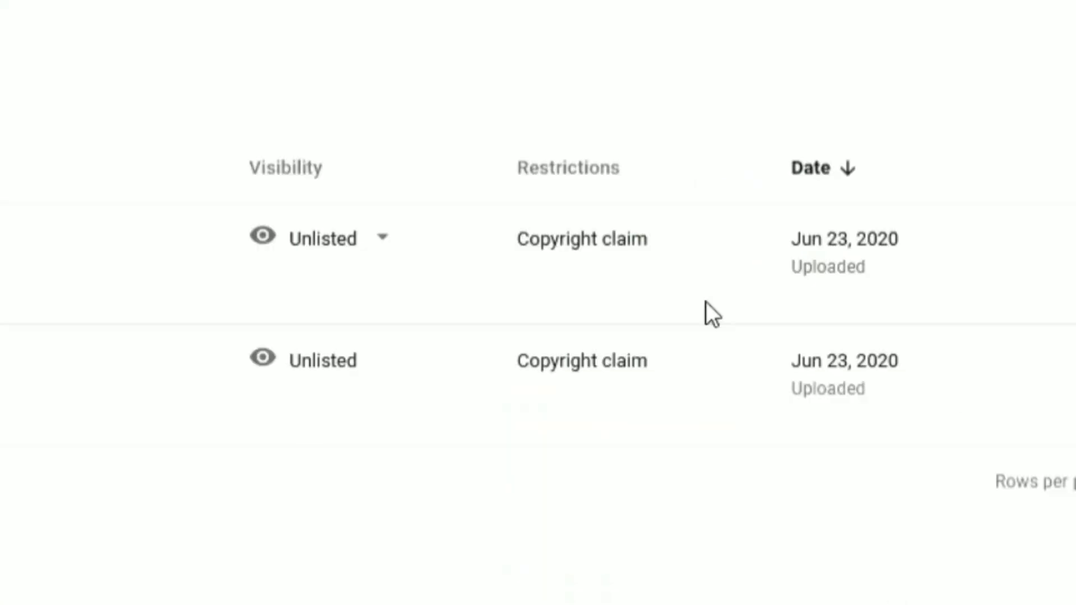
# Step: Open the claim details of Blue Nile Falls Beauty of Ethiopia and preview the Mystery of the Nile footage, ending at 1:27
pyautogui.moveTo(613, 362)
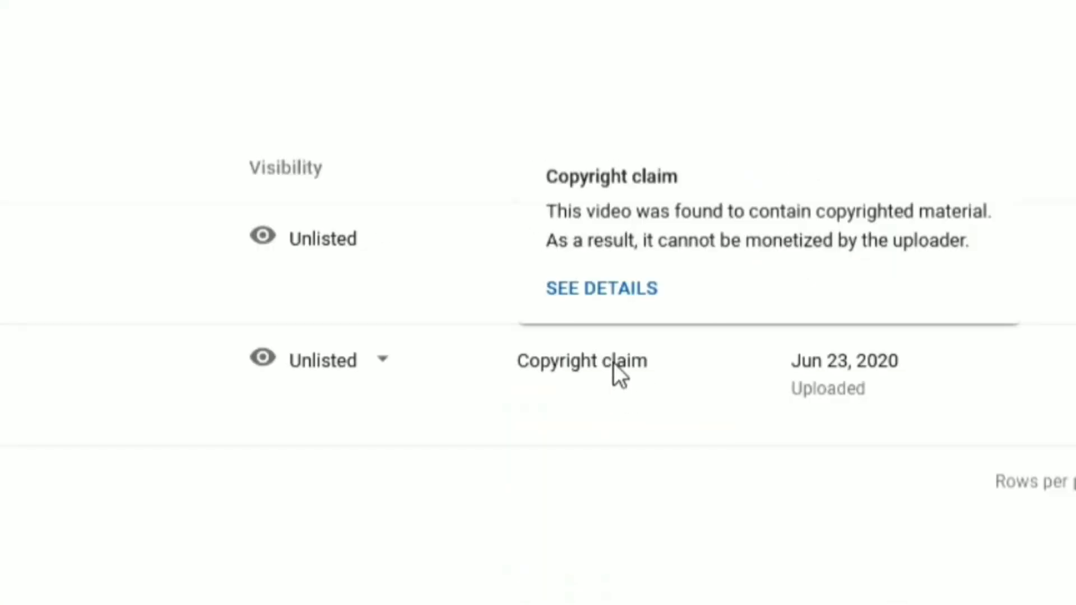
pyautogui.click(607, 290)
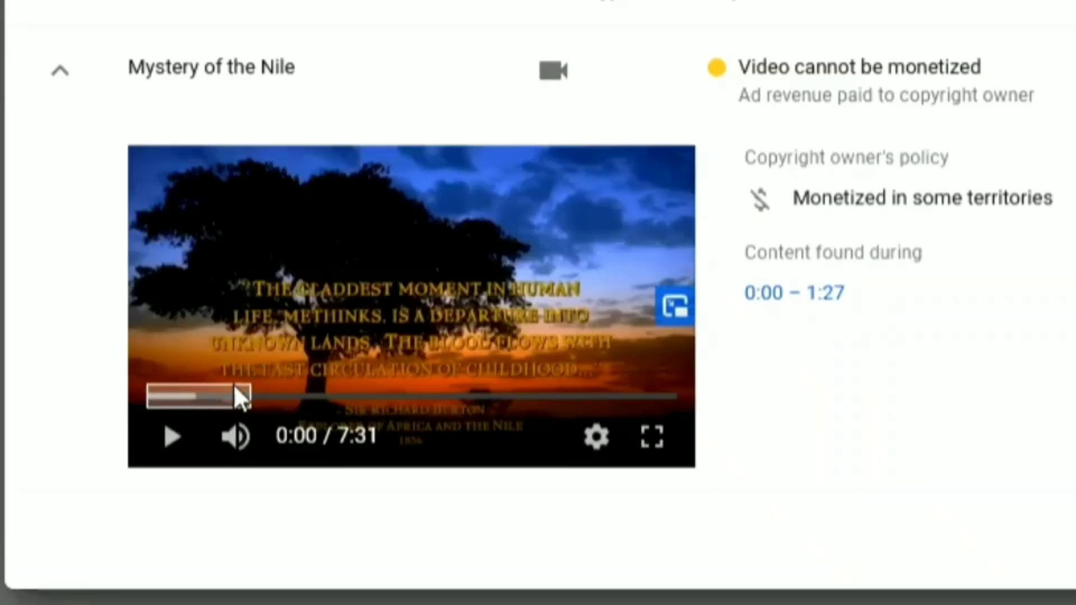
pyautogui.click(173, 440)
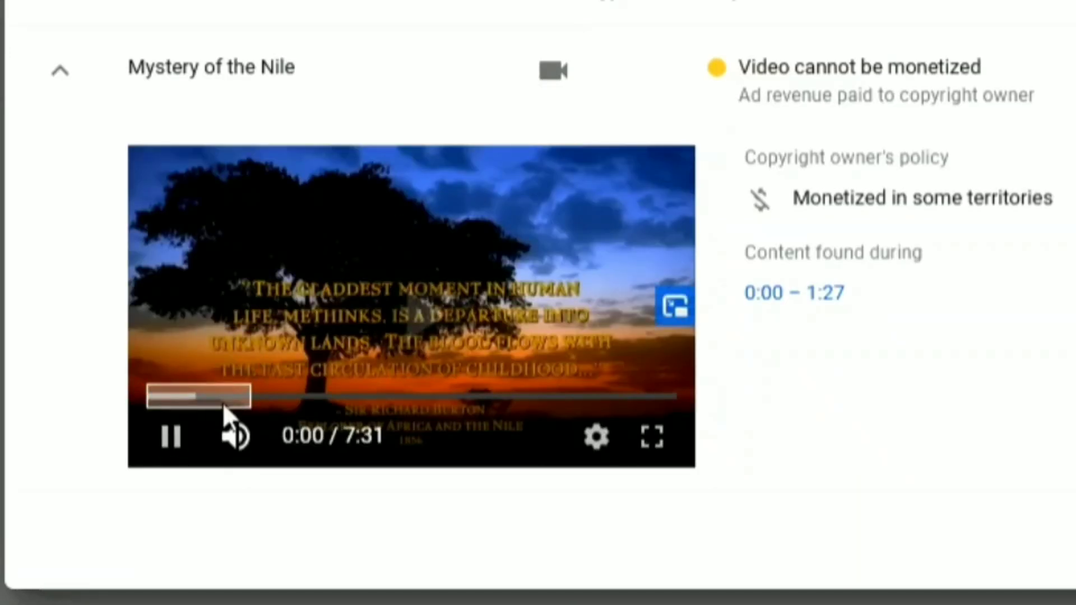
pyautogui.click(225, 395)
pyautogui.moveTo(385, 395); pyautogui.dragTo(547, 392)
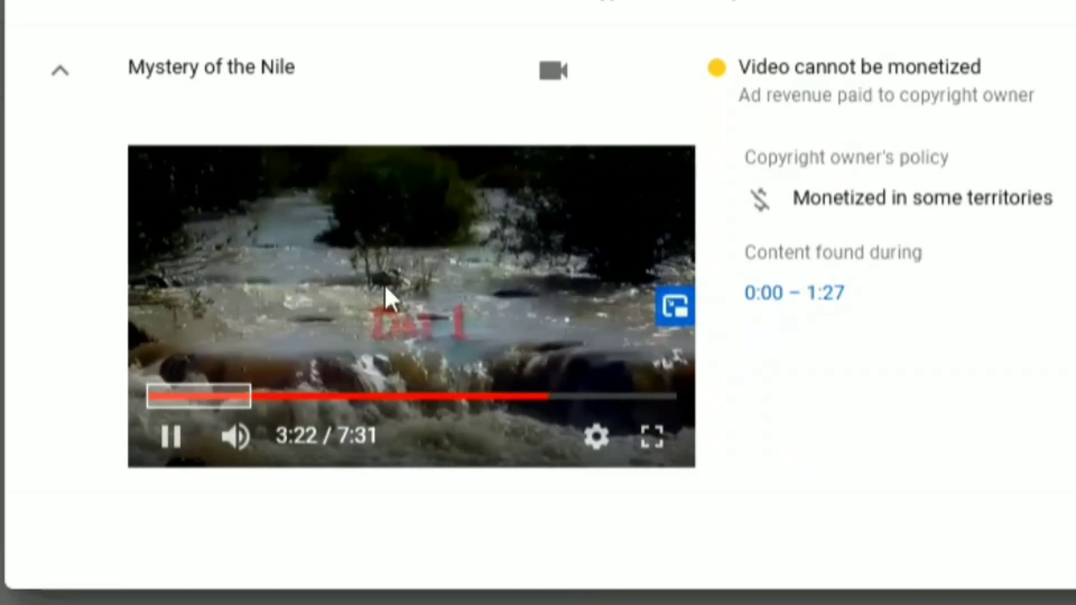
pyautogui.click(315, 343)
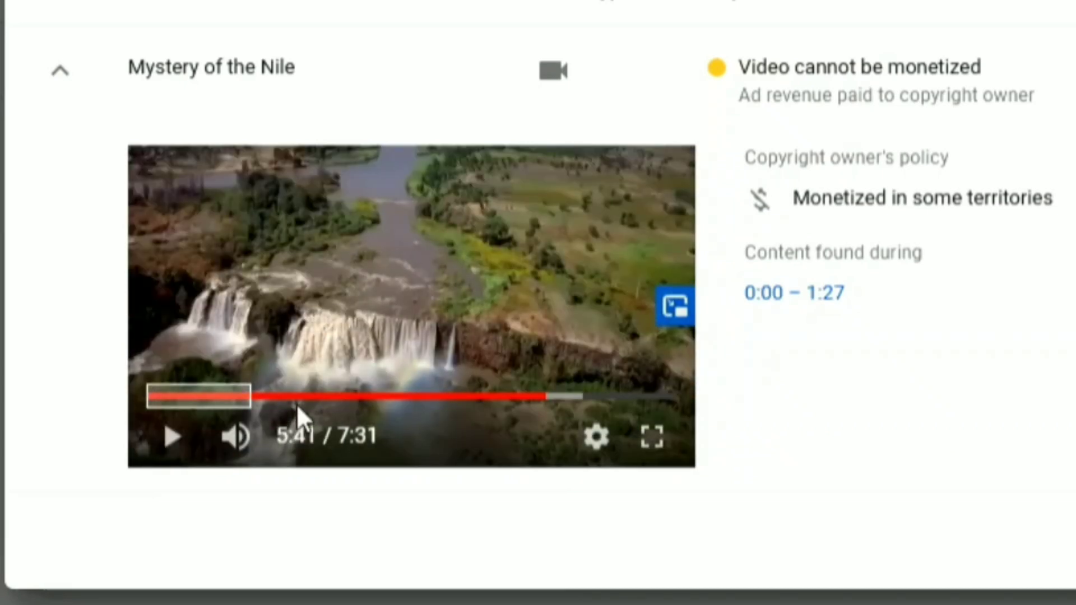
pyautogui.click(250, 397)
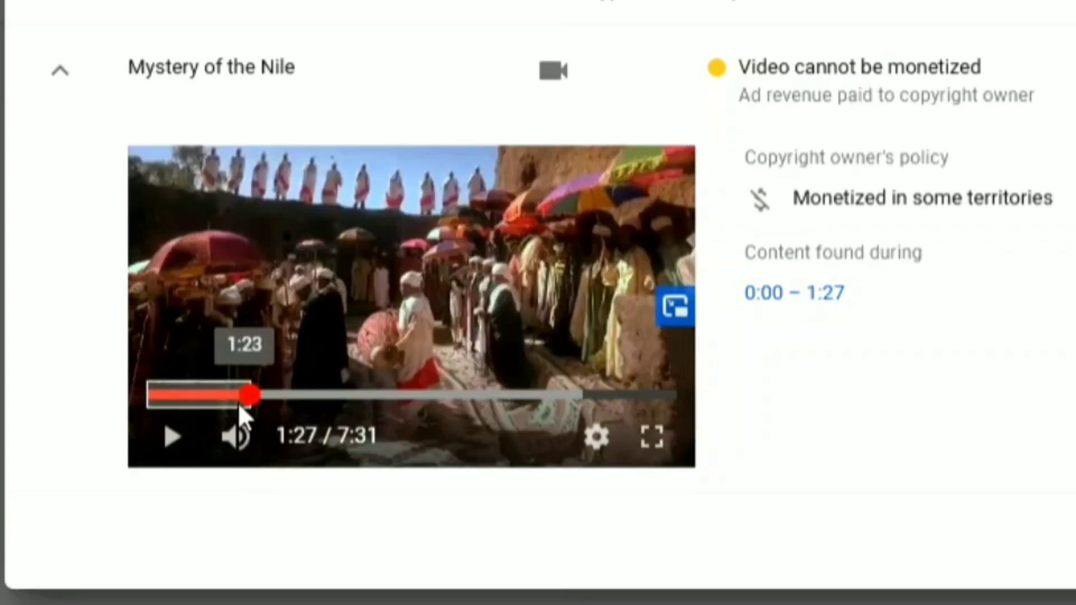
# Step: Skip further ahead in the Mystery of the Nile preview, beyond the claimed segment ending at 1:27
pyautogui.click(321, 397)
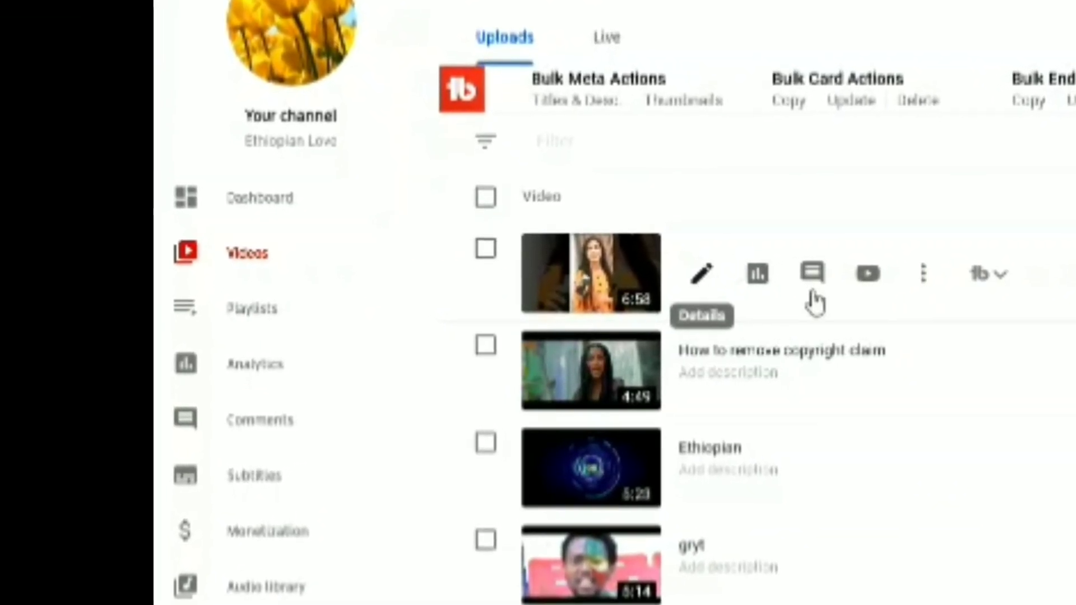
# Step: Open the 6:58 Tik Tok video in the Editor and open the page for adding or replacing its audio
pyautogui.click(587, 271)
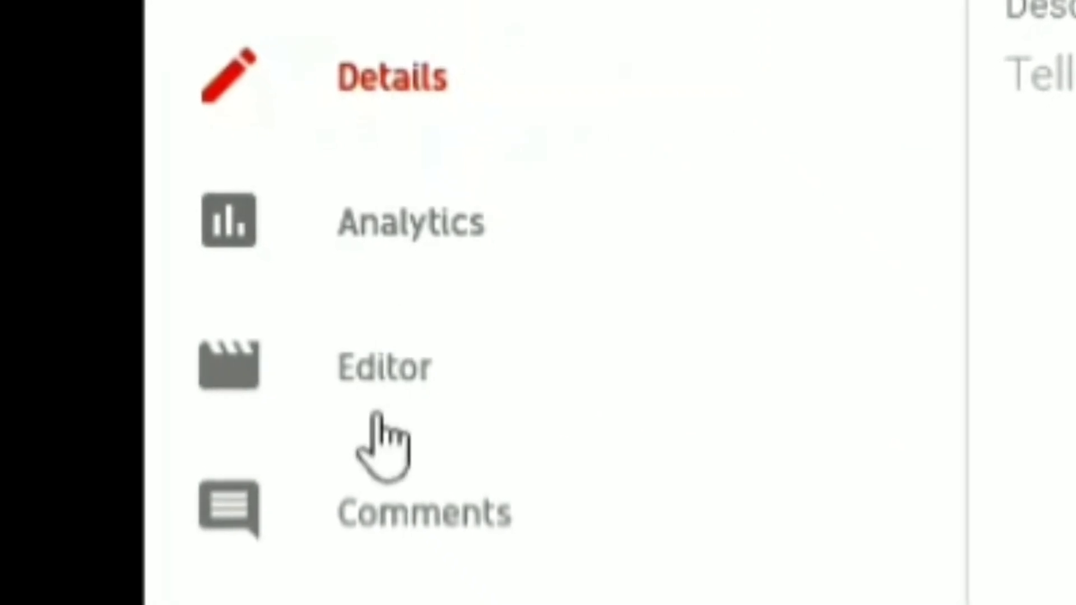
pyautogui.click(356, 371)
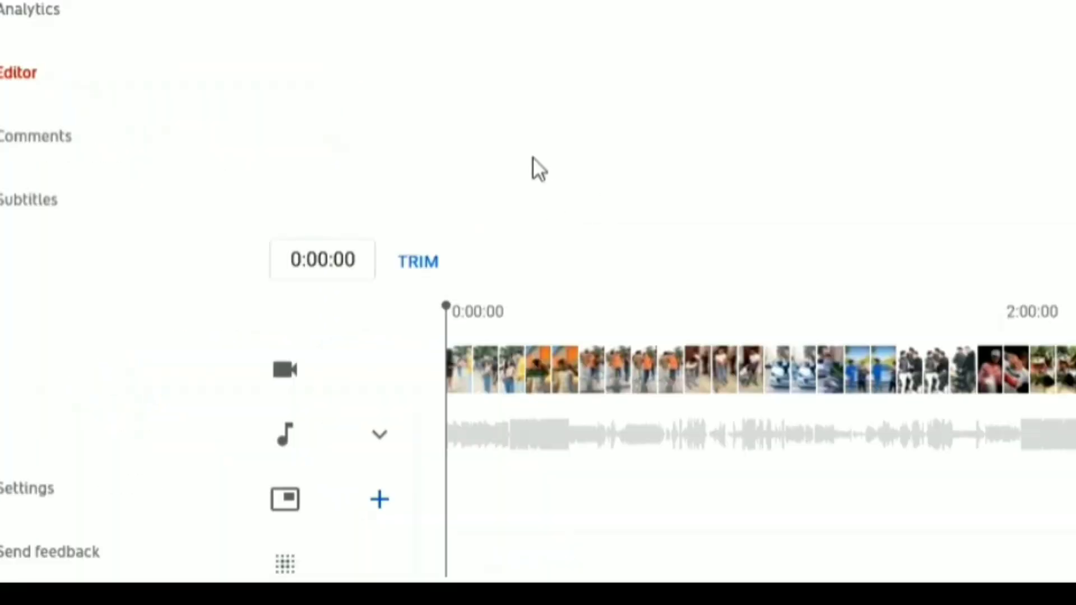
pyautogui.scroll(-2, 534, 163)
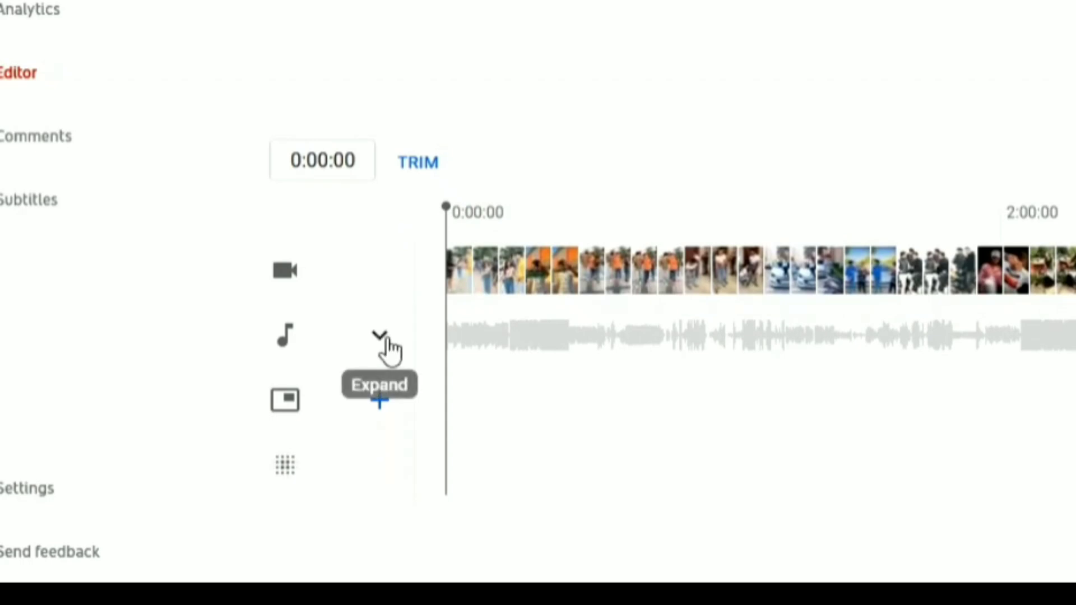
pyautogui.click(385, 339)
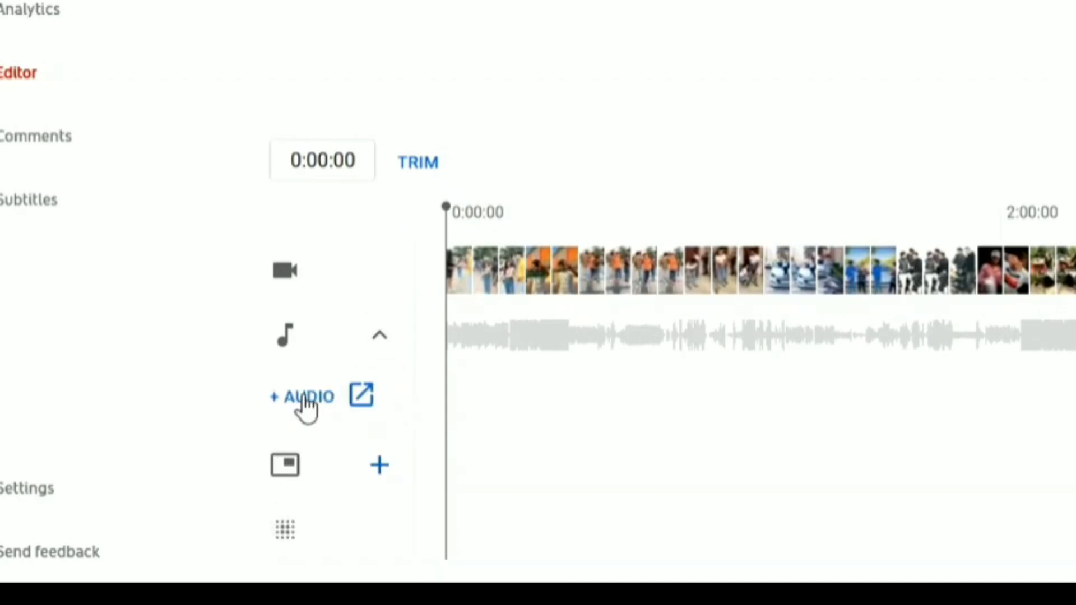
pyautogui.click(305, 397)
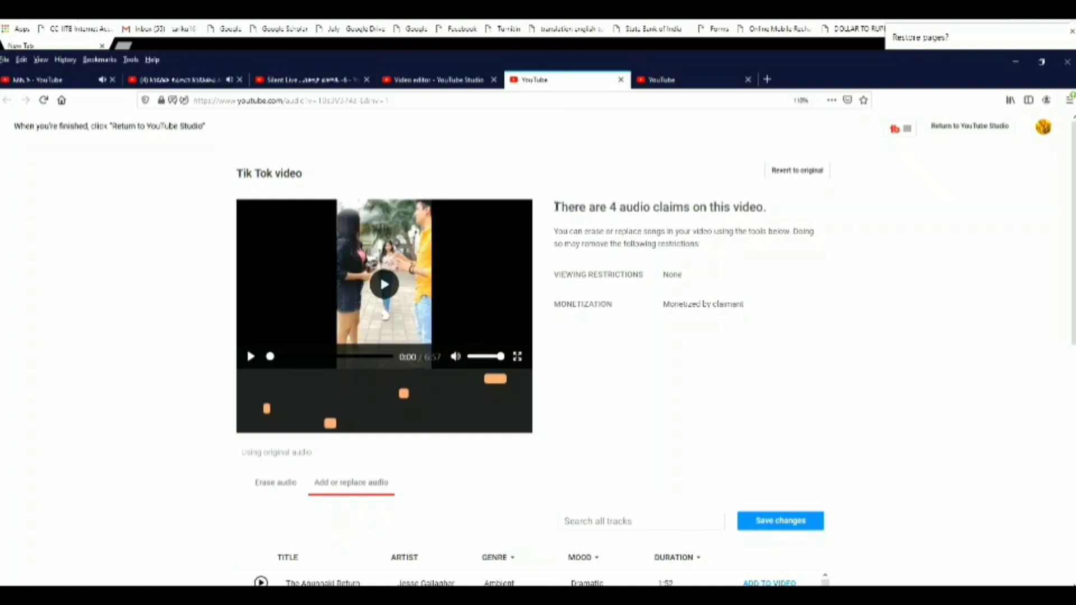
# Step: Highlight the audio claims notice and the video's monetization status, and clear the selection
pyautogui.moveTo(554, 208); pyautogui.dragTo(831, 230)
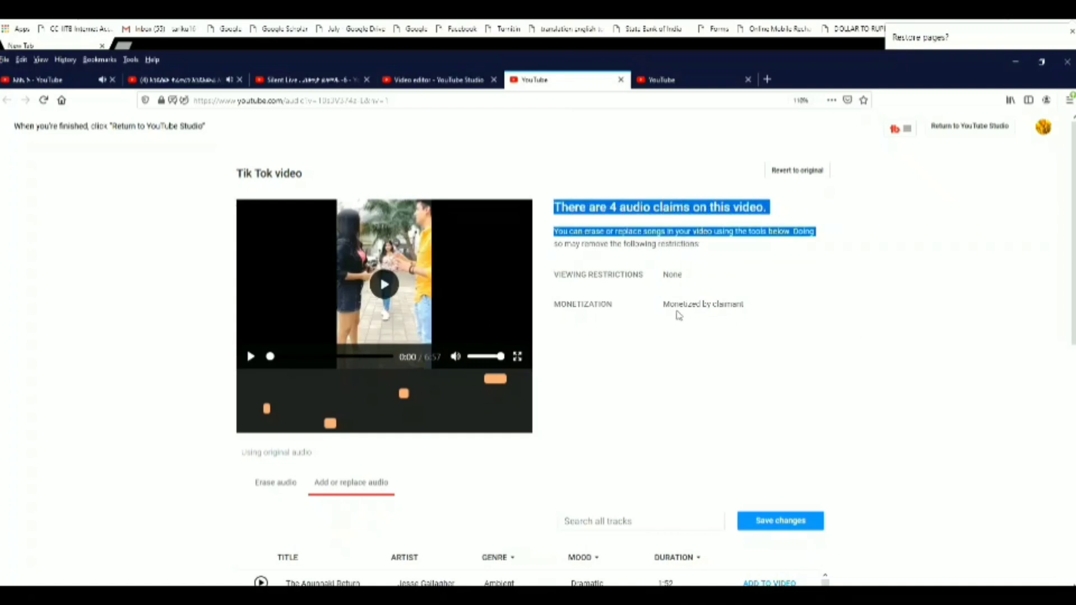
pyautogui.moveTo(665, 305); pyautogui.dragTo(776, 312)
pyautogui.click(712, 307)
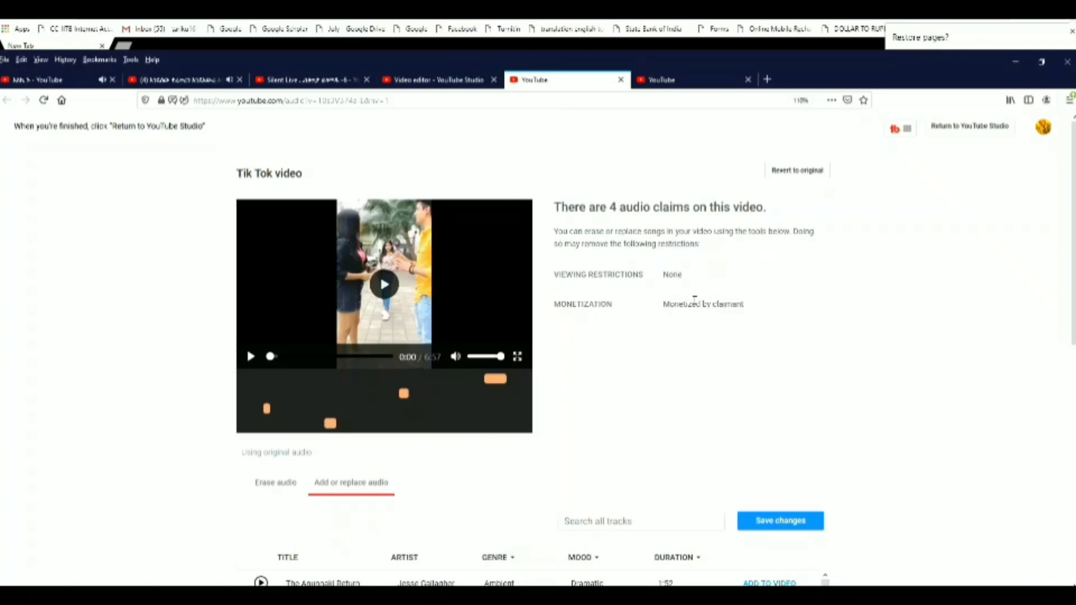
# Step: Inspect the claim markers below the Tik Tok video's player for their songs, time ranges and monetization policy
pyautogui.scroll(-3, 709, 329)
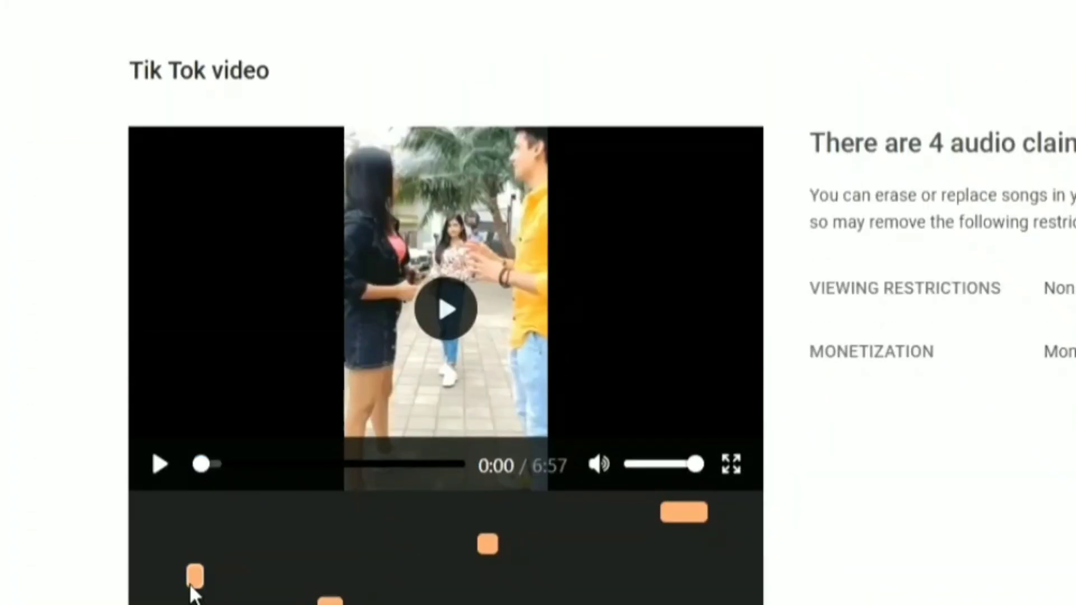
pyautogui.moveTo(194, 477)
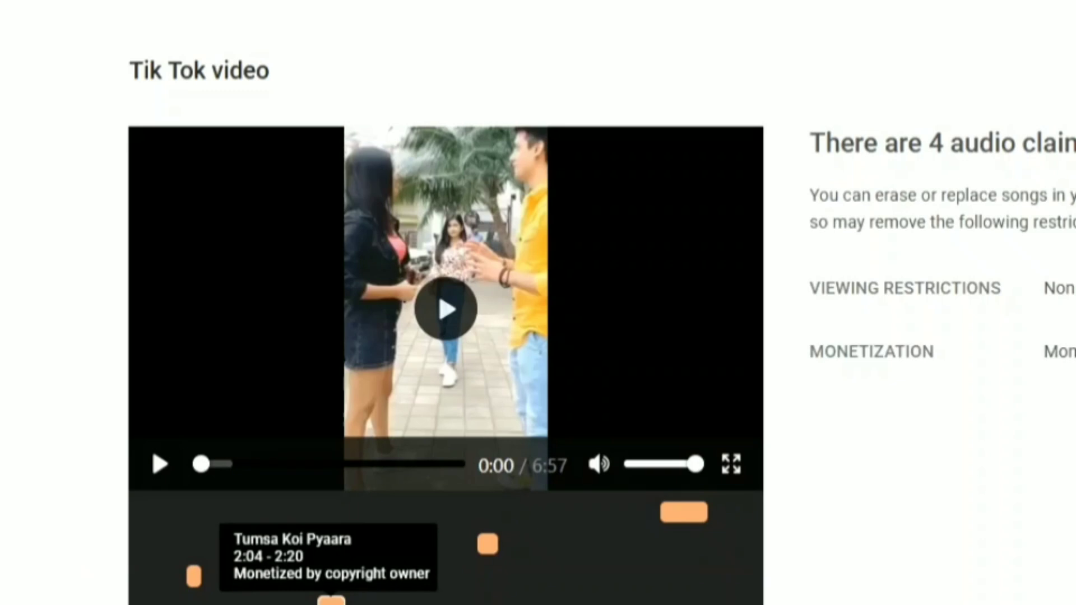
pyautogui.moveTo(492, 546)
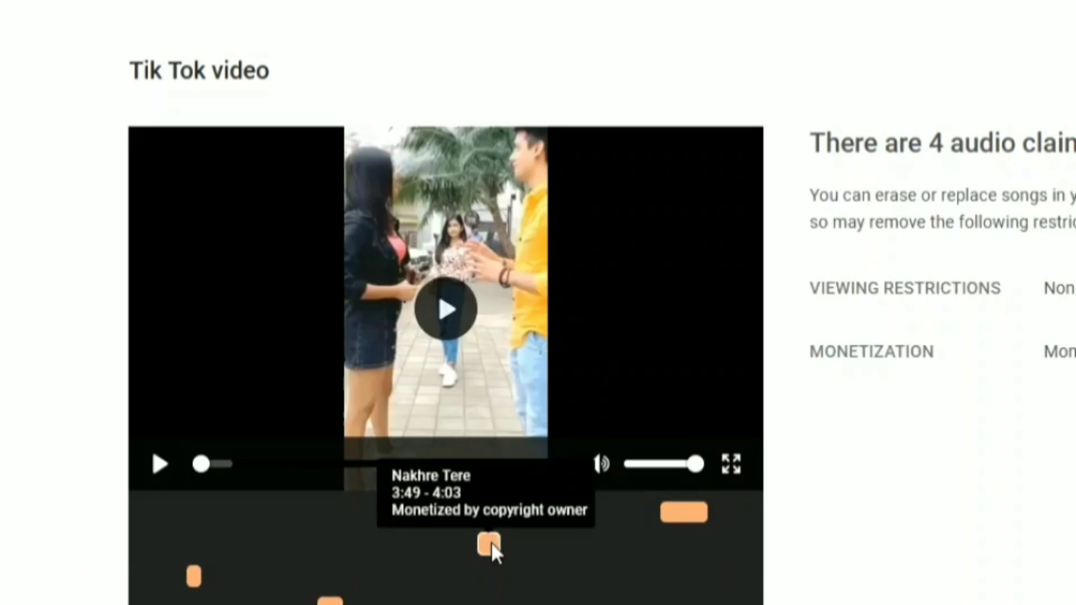
pyautogui.moveTo(693, 518)
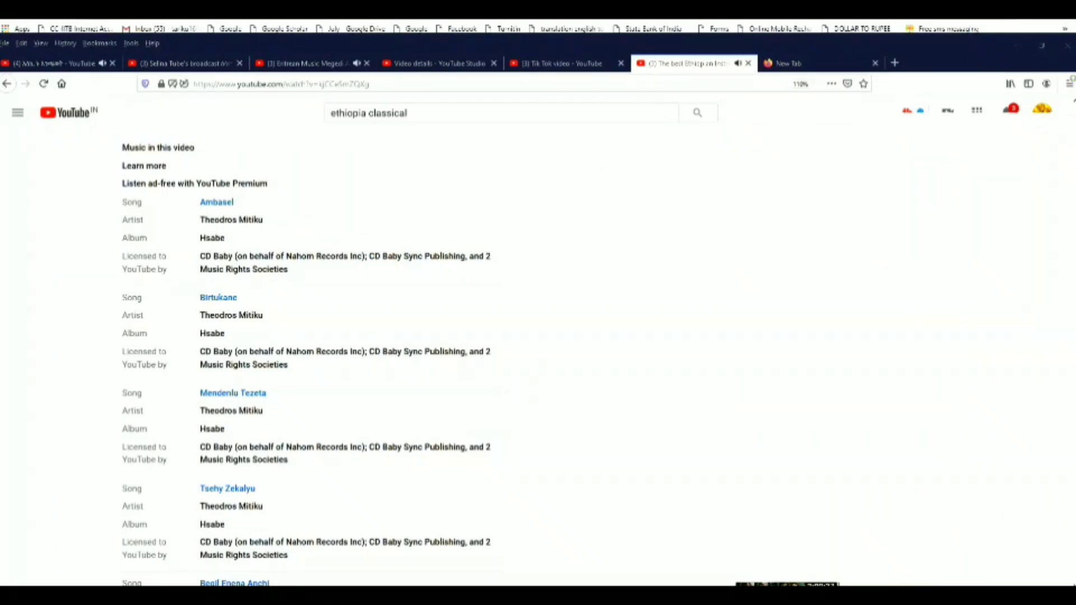
# Step: Review the song, artist, album and licensing credits under Music in this video, down to the comments
pyautogui.scroll(-7, 356, 283)
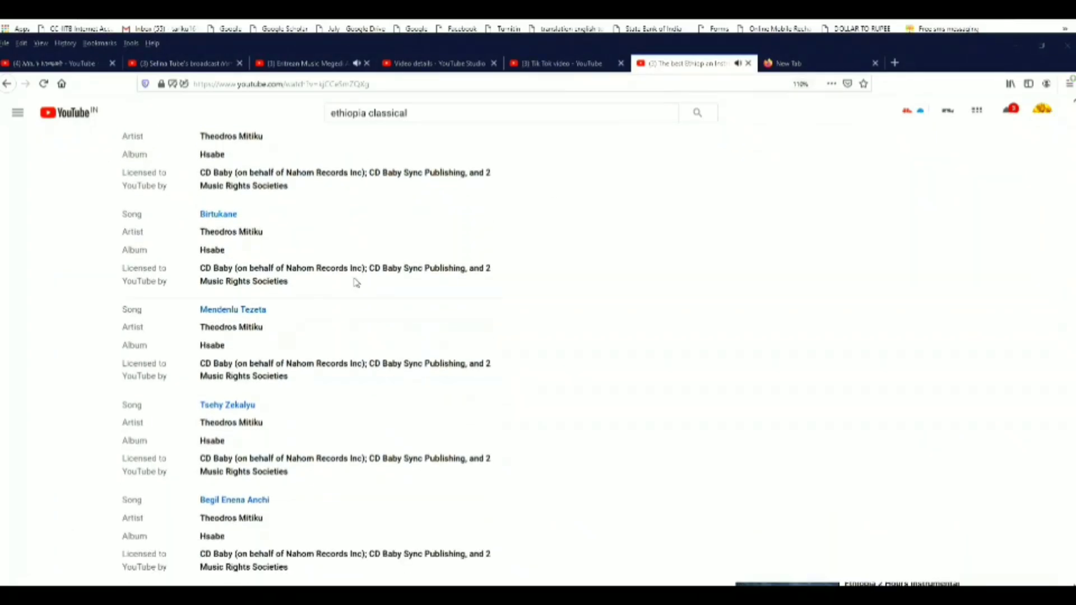
pyautogui.scroll(-2, 357, 283)
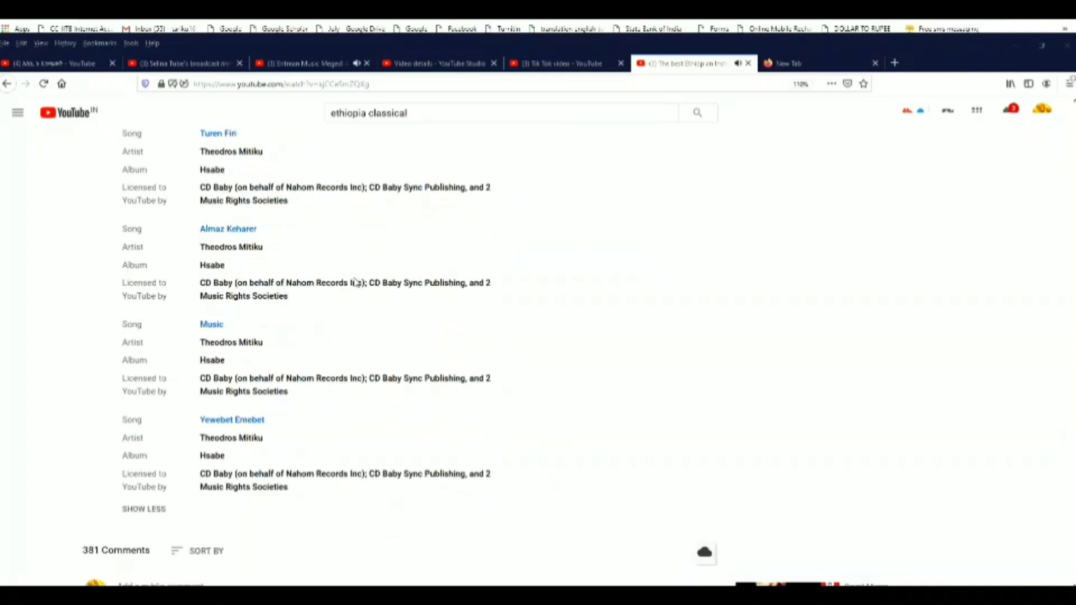
pyautogui.scroll(-5, 355, 282)
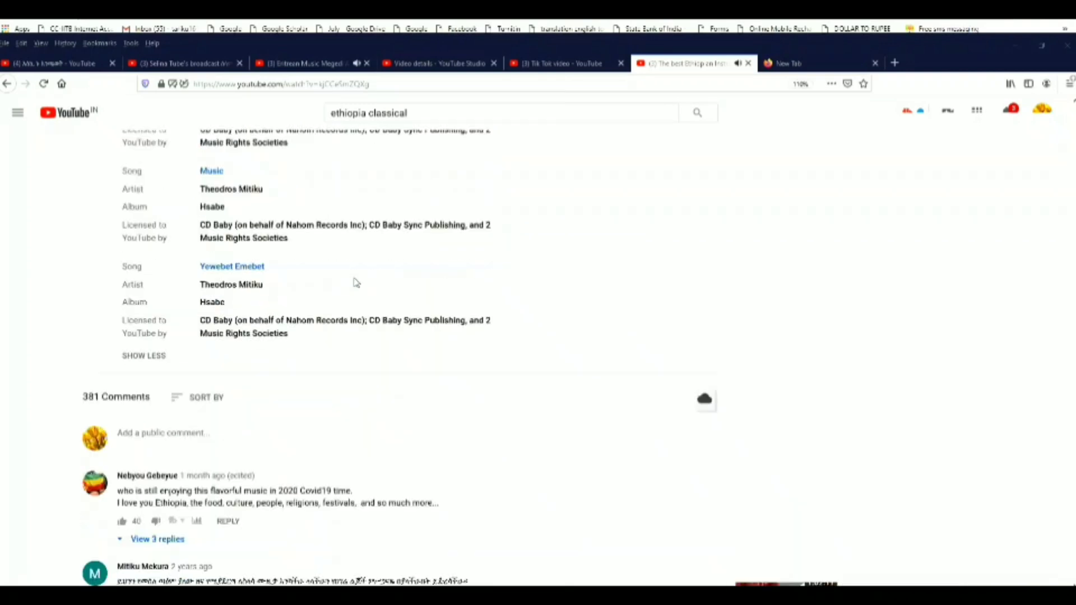
pyautogui.scroll(6, 355, 282)
pyautogui.scroll(3, 356, 282)
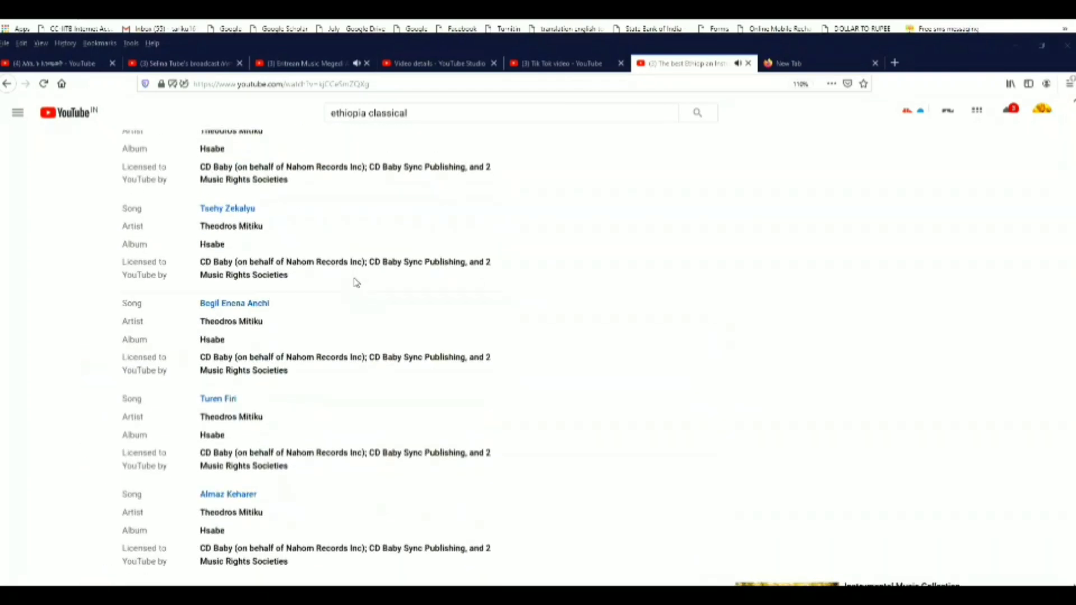
# Step: Highlight the credits from Tsehy Zekalyu through Almaz Keharer twice, clearing the selection each time
pyautogui.scroll(-1, 355, 281)
pyautogui.moveTo(211, 183); pyautogui.dragTo(462, 497)
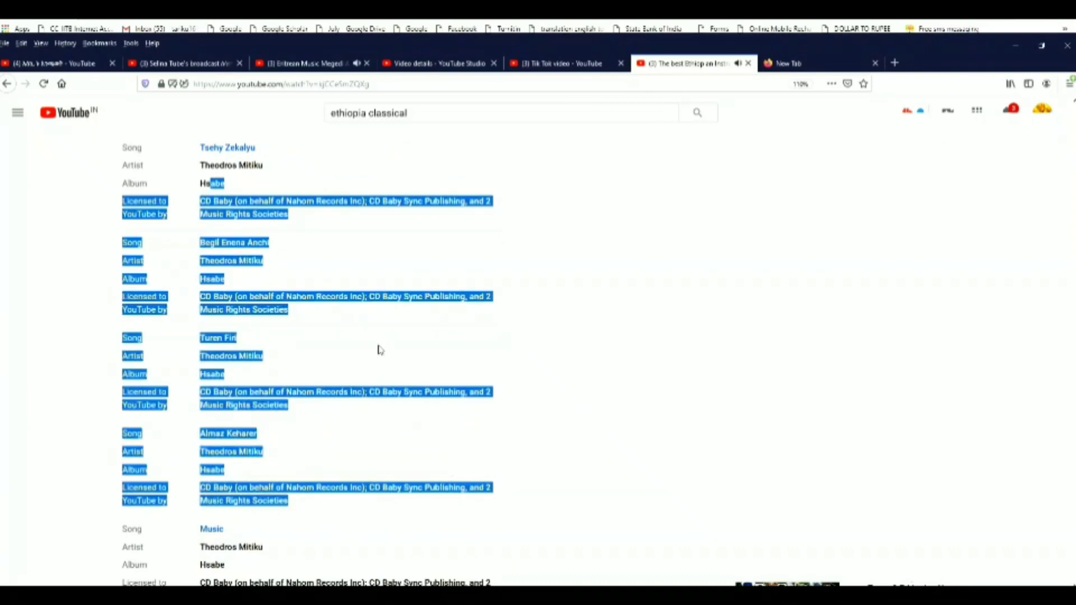
pyautogui.click(331, 308)
pyautogui.moveTo(260, 201); pyautogui.dragTo(441, 464)
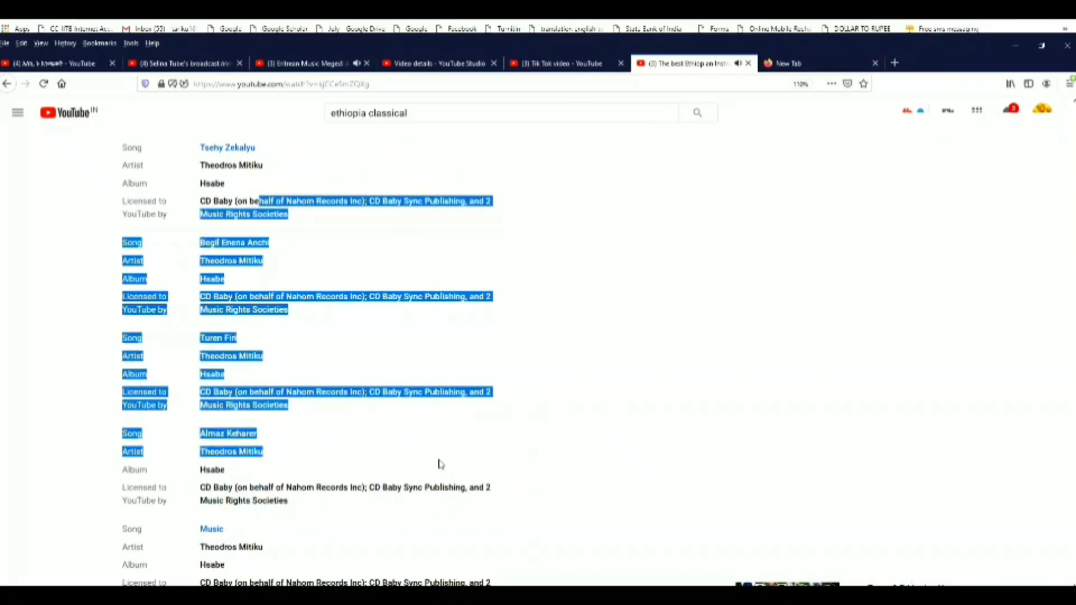
pyautogui.click(409, 386)
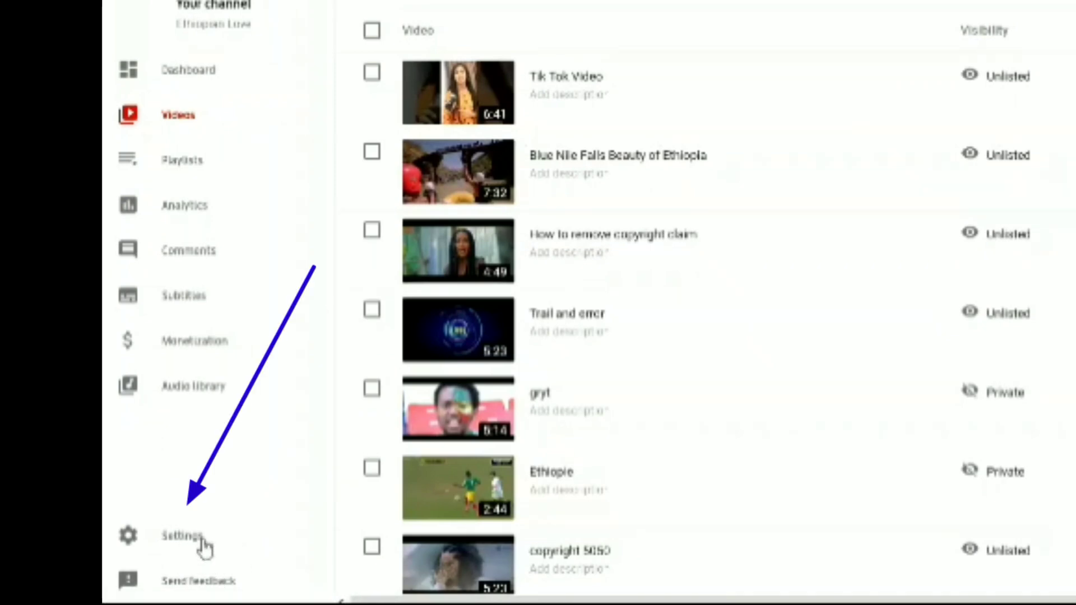
# Step: Check Feature eligibility in the YouTube Studio channel settings and open the Status and Features page
pyautogui.click(201, 540)
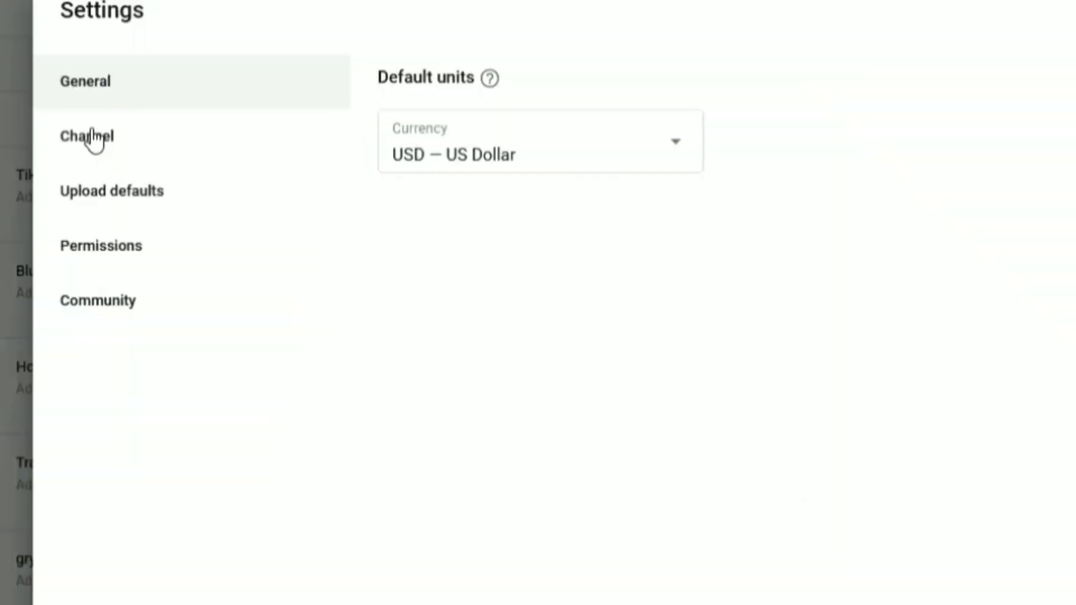
pyautogui.click(93, 141)
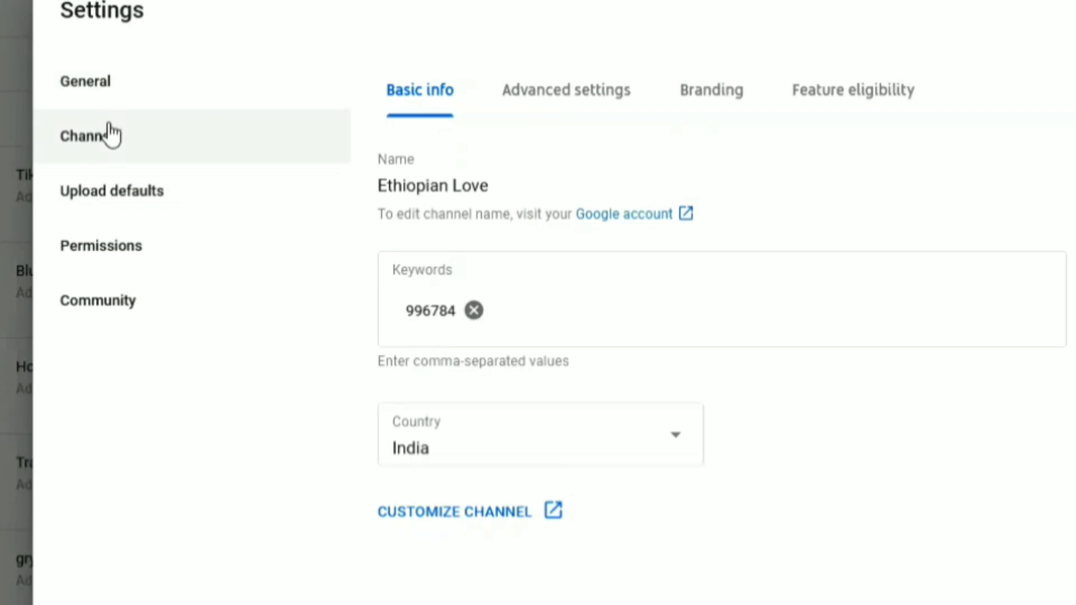
pyautogui.click(823, 95)
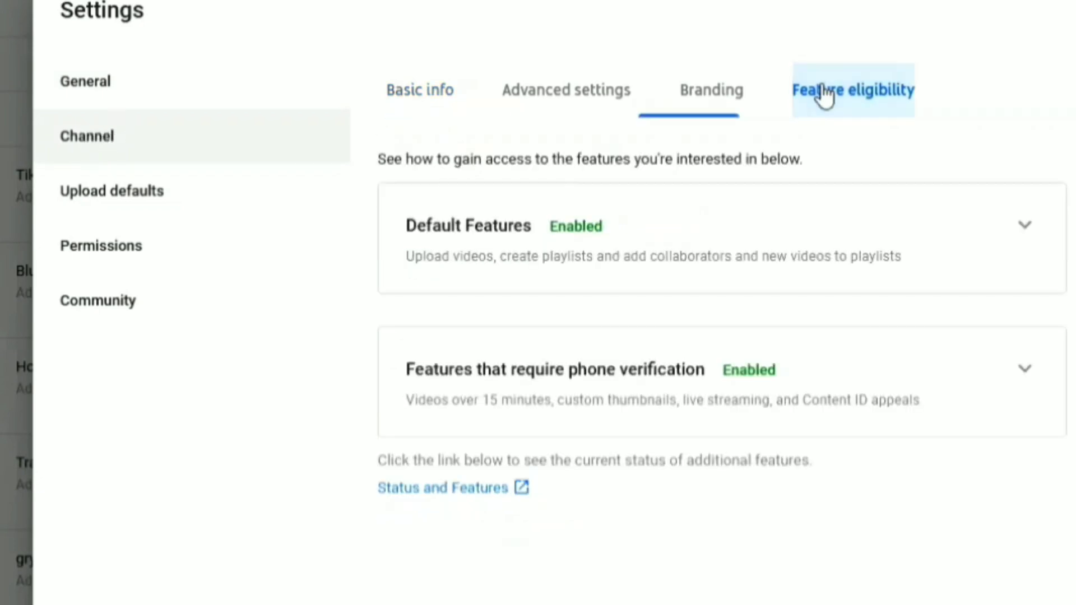
pyautogui.click(450, 496)
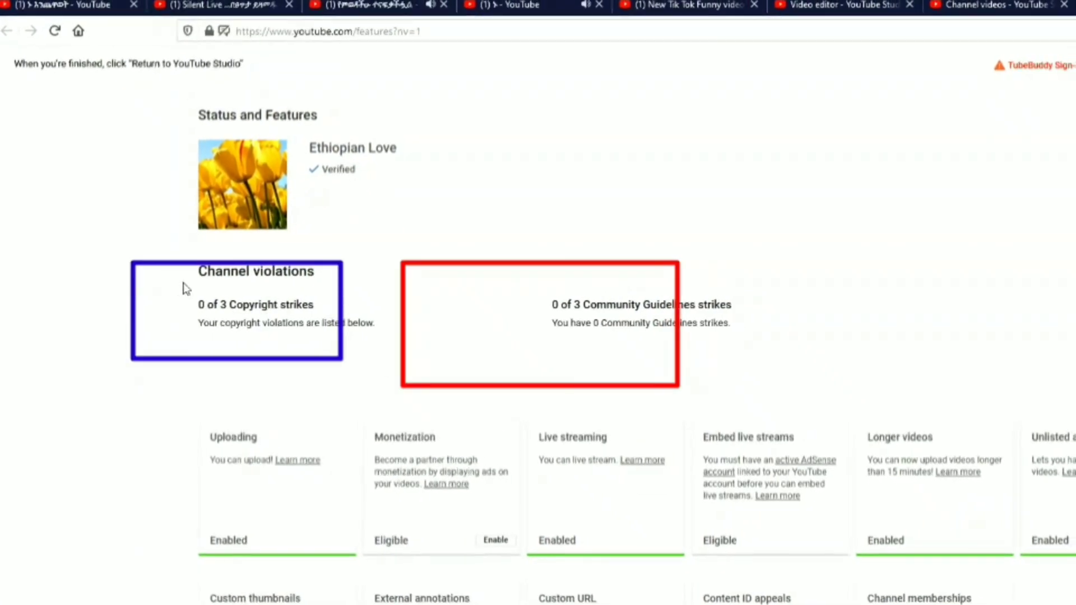
# Step: Highlight the Channel violations section and then its Community Guidelines strikes text, and clear the selection
pyautogui.moveTo(195, 270); pyautogui.dragTo(685, 347)
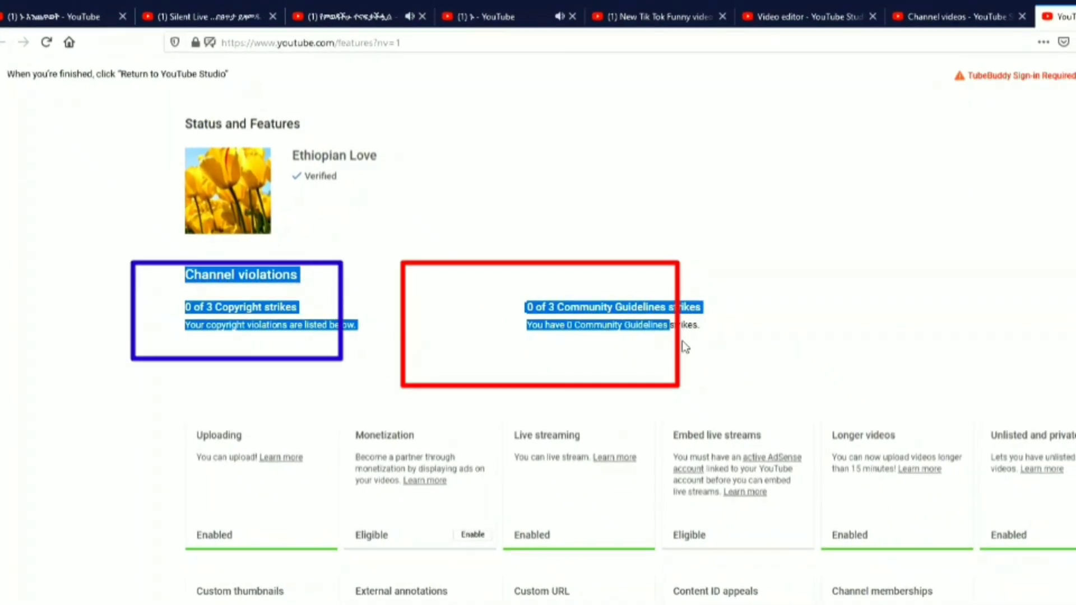
pyautogui.doubleClick(640, 334)
pyautogui.click(609, 314)
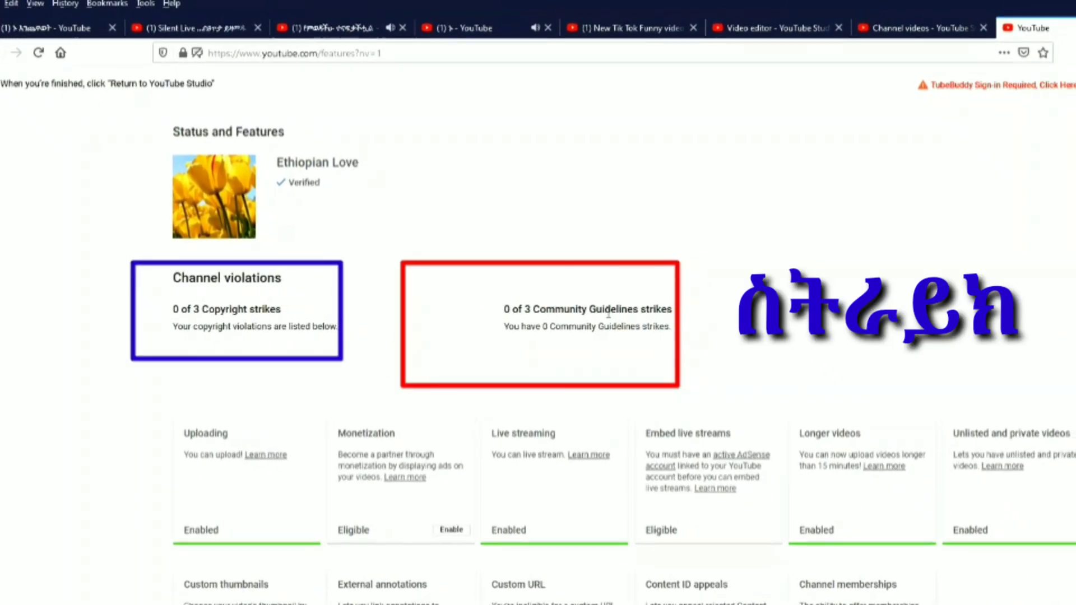
pyautogui.moveTo(489, 309); pyautogui.dragTo(671, 345)
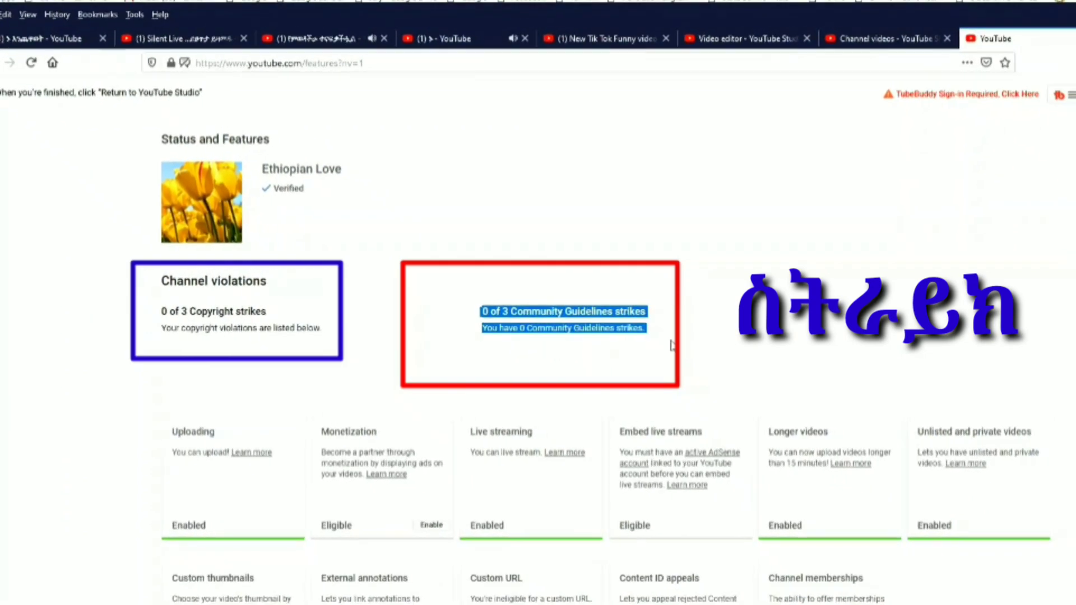
pyautogui.click(583, 330)
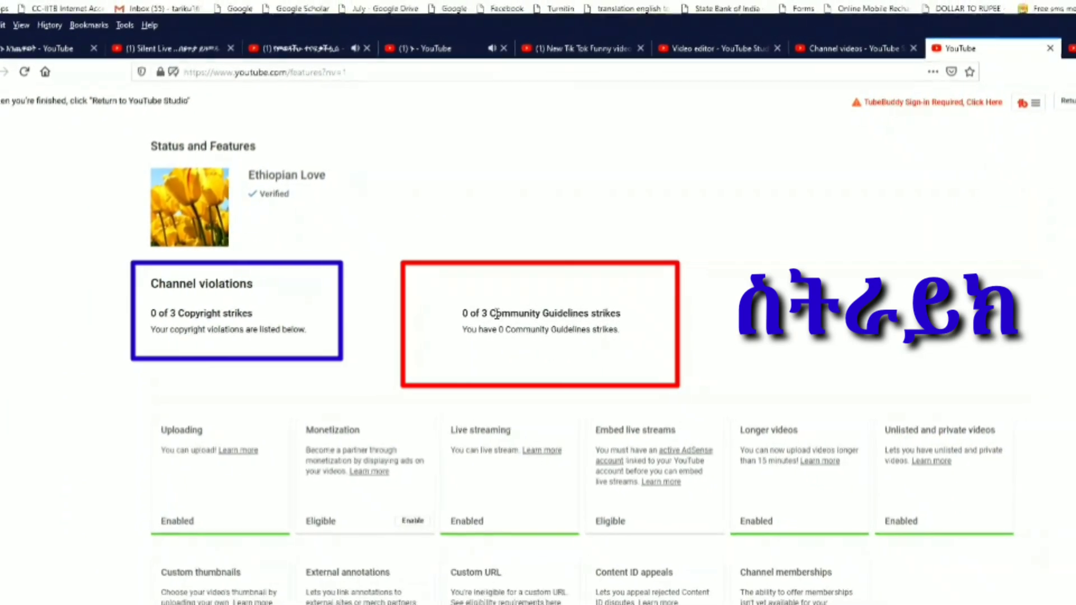
# Step: Look over the feature status cards below Channel violations, highlighting both strike statuses before and after, and clear the selection
pyautogui.moveTo(148, 284); pyautogui.dragTo(620, 344)
pyautogui.click(561, 350)
pyautogui.scroll(-3, 541, 355)
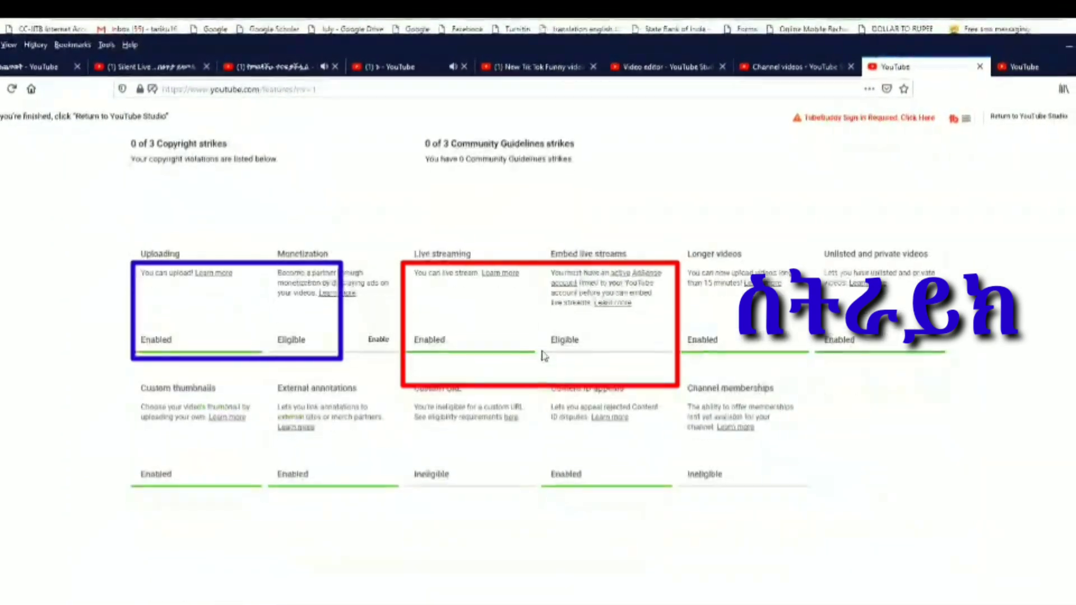
pyautogui.scroll(3, 541, 355)
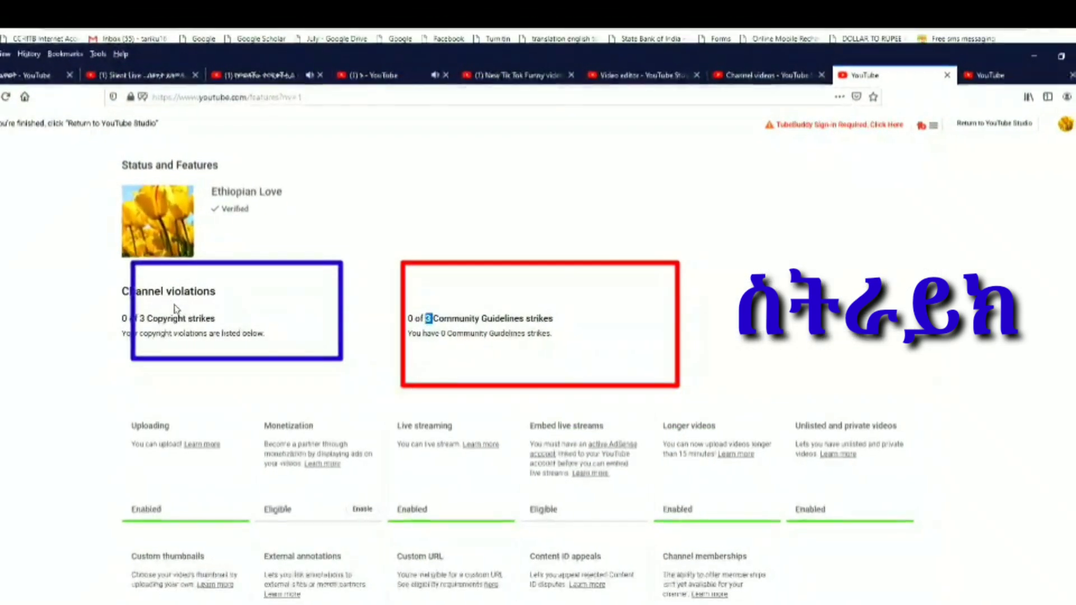
pyautogui.moveTo(119, 291); pyautogui.dragTo(573, 348)
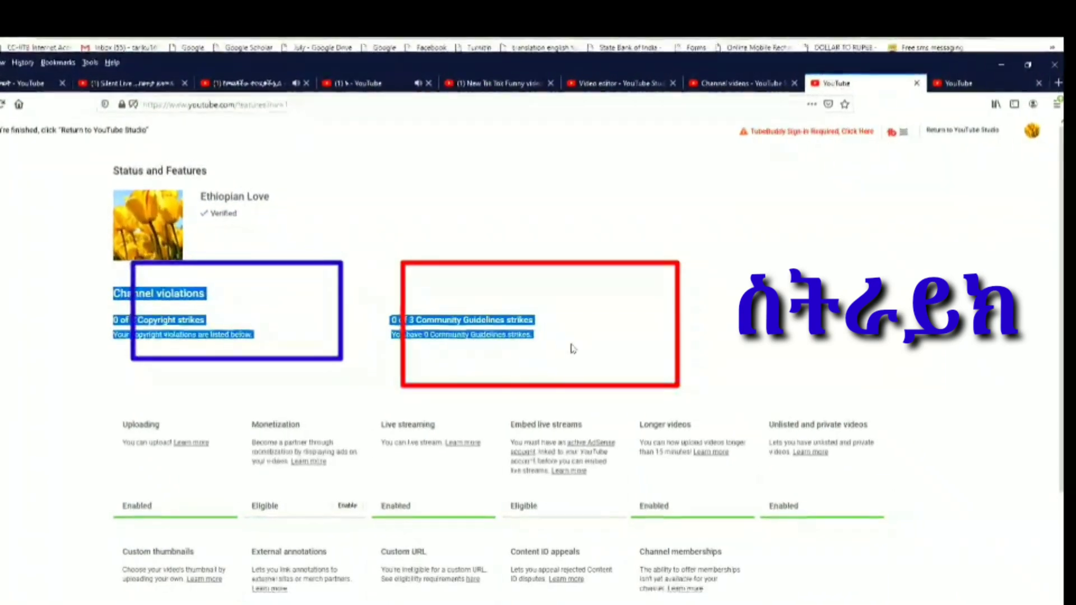
pyautogui.click(581, 344)
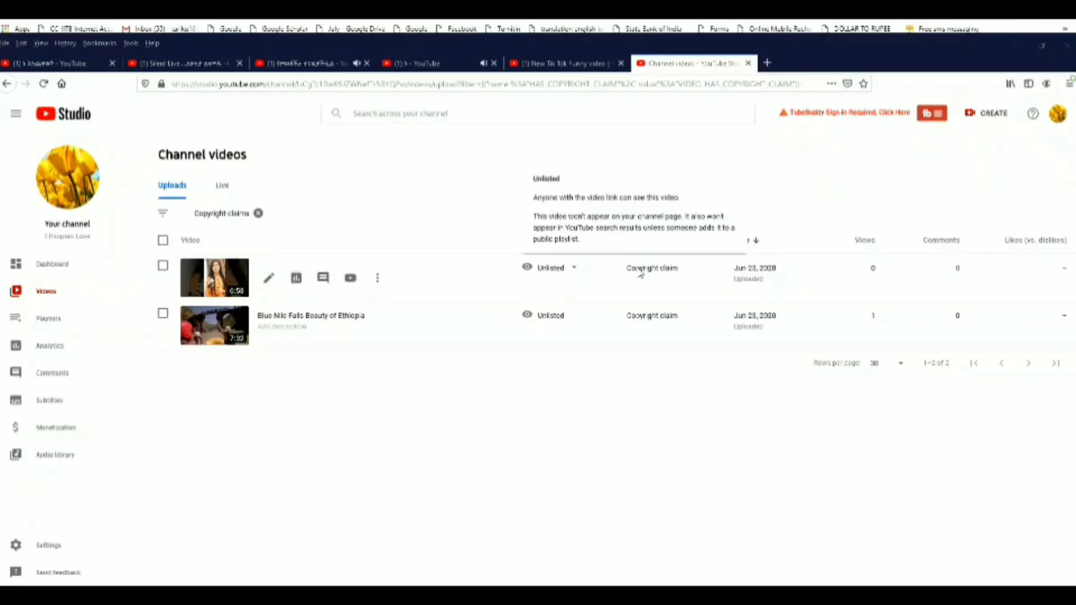
# Step: Open the copyright claim details of the 6:58 video and trim out the segment claimed for Tumsa Koi Pyaara
pyautogui.moveTo(647, 271)
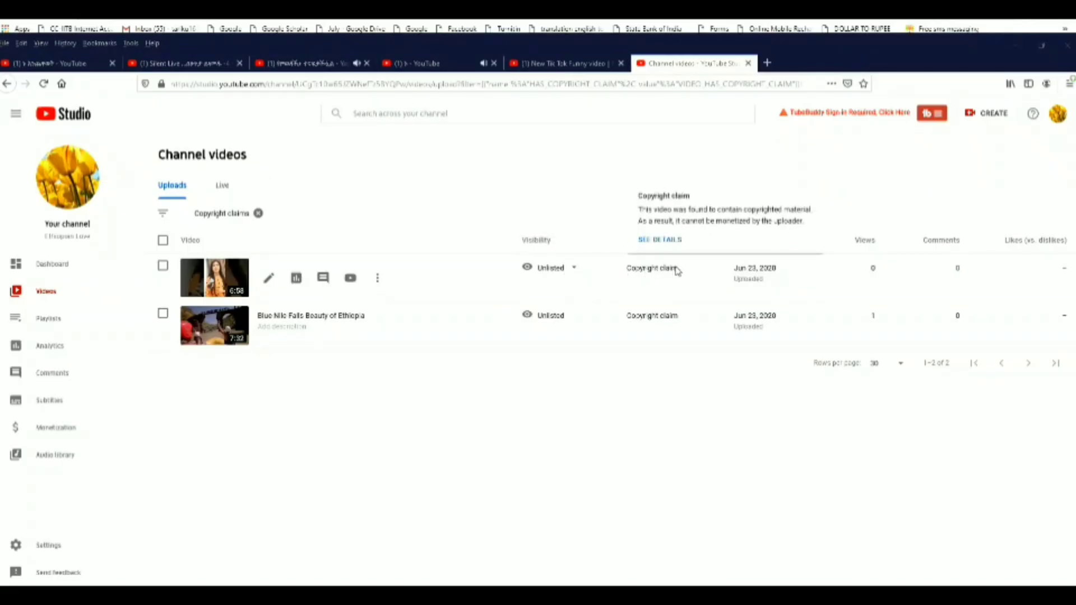
pyautogui.click(667, 240)
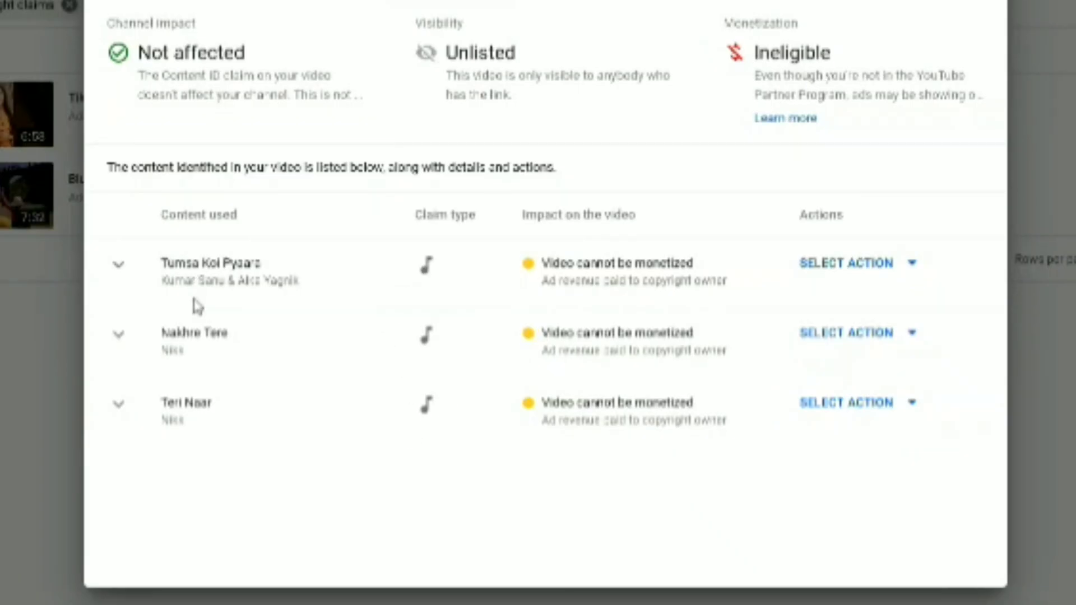
pyautogui.click(119, 266)
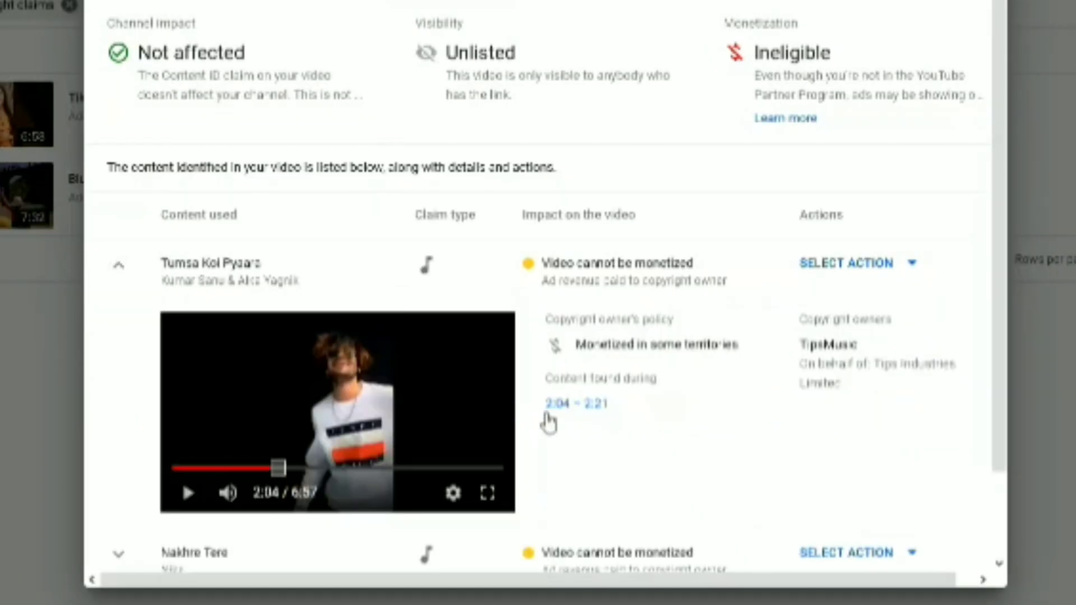
pyautogui.click(869, 274)
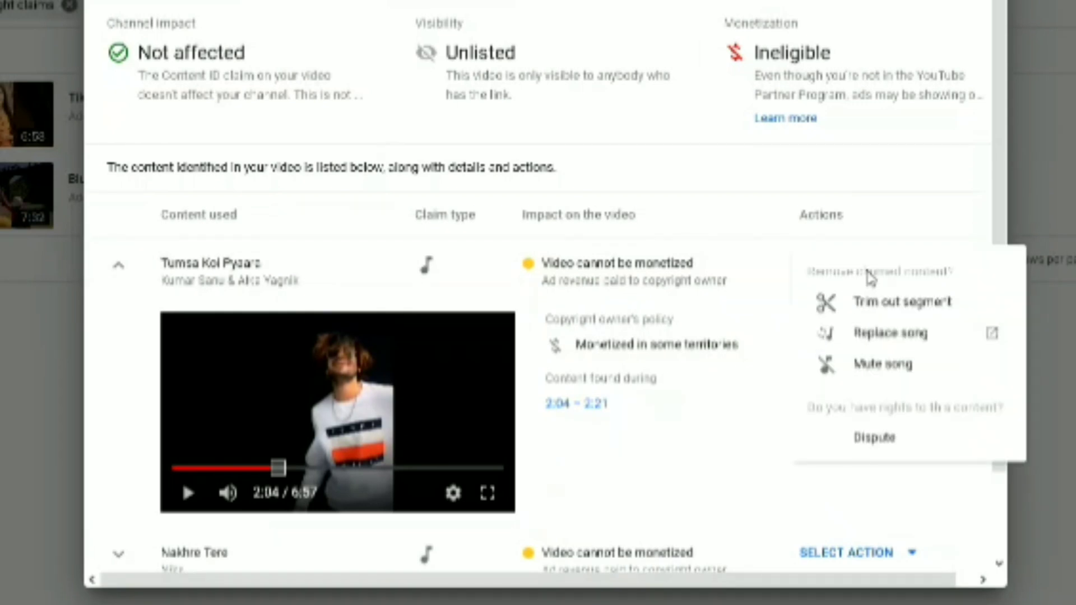
pyautogui.click(873, 305)
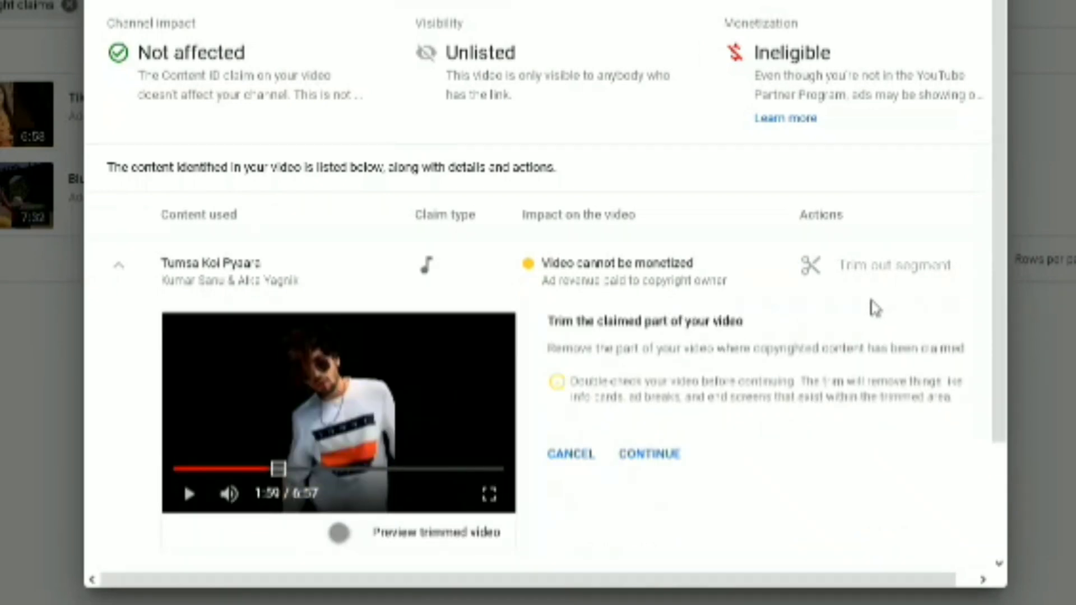
pyautogui.click(659, 455)
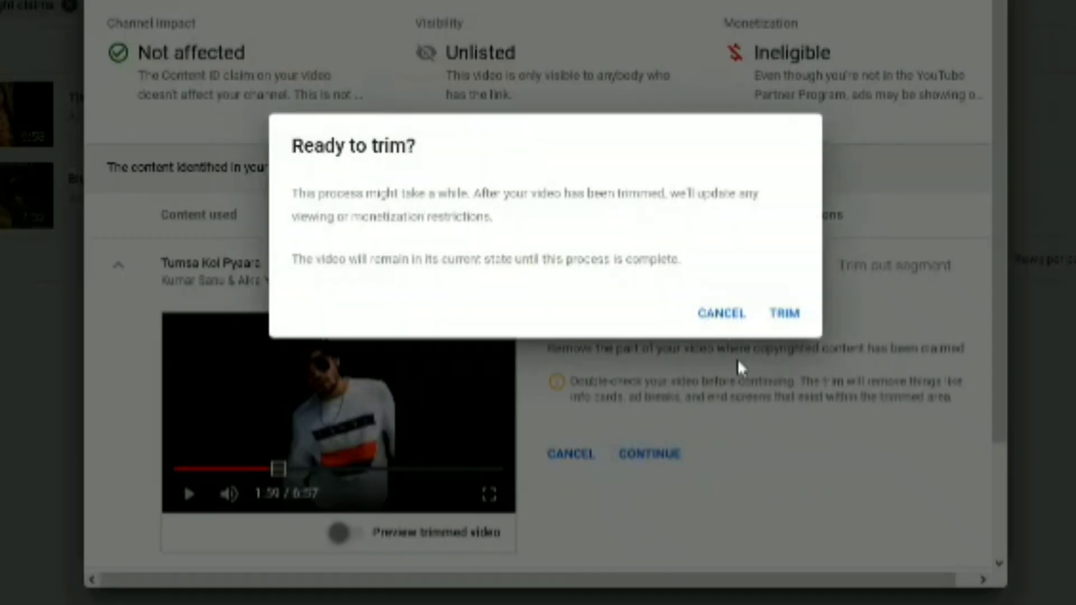
pyautogui.click(793, 319)
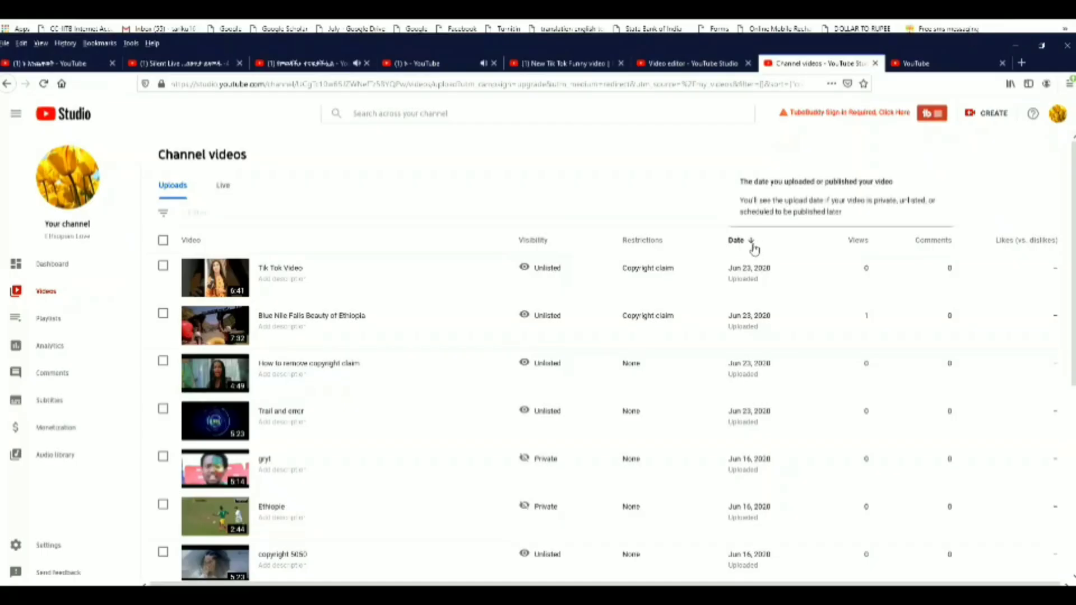
# Step: Open the copyright details of Tik Tok Video and examine the Nakhre Tere and Teri Naar claims with their matched segments
pyautogui.moveTo(657, 276)
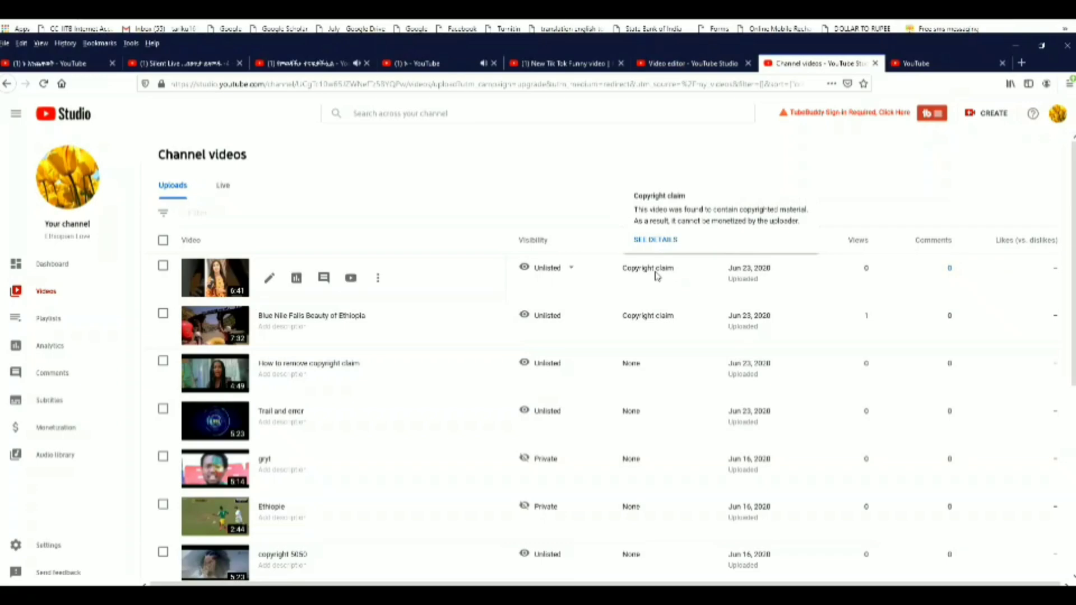
pyautogui.click(657, 241)
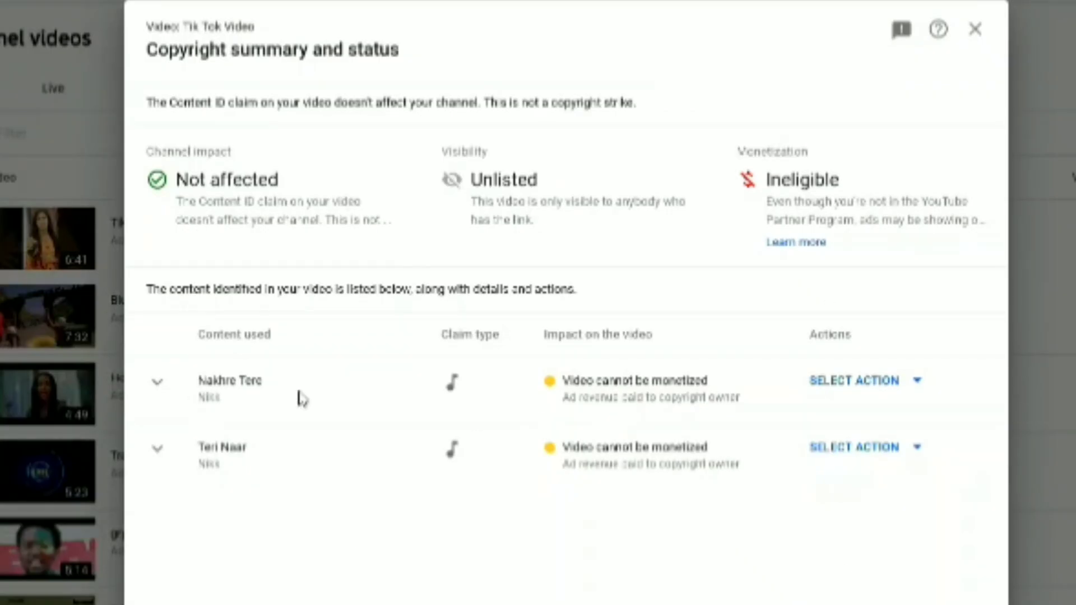
pyautogui.click(159, 385)
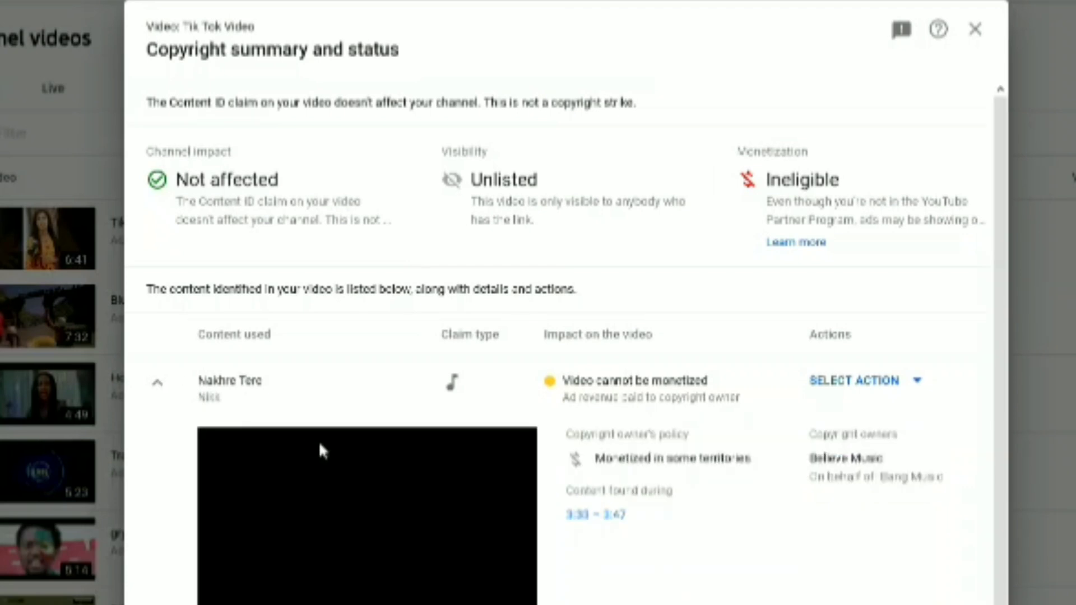
pyautogui.scroll(-1, 319, 441)
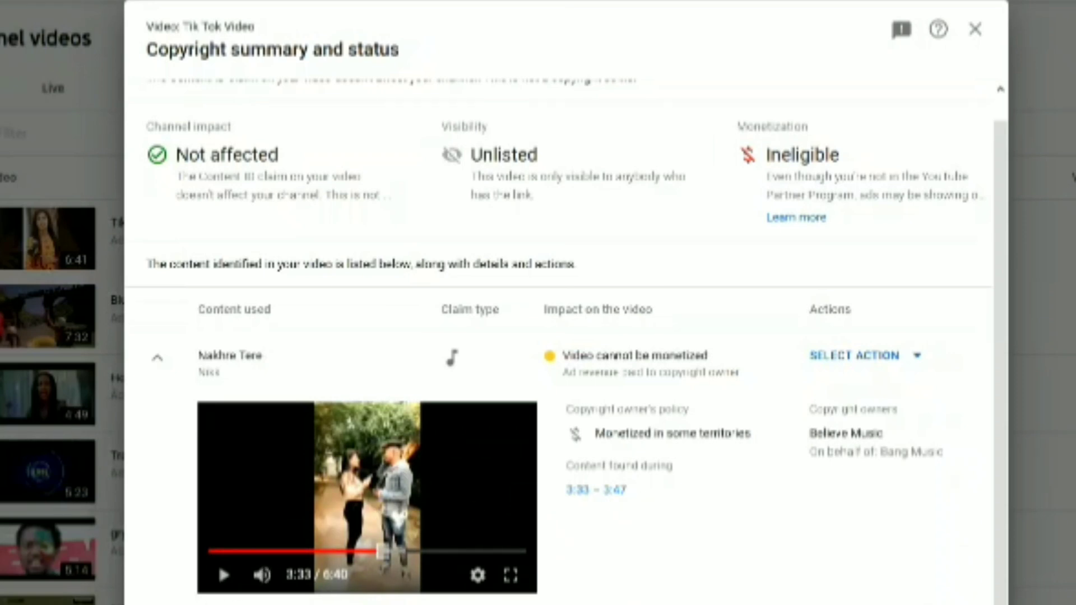
pyautogui.scroll(-4, 364, 521)
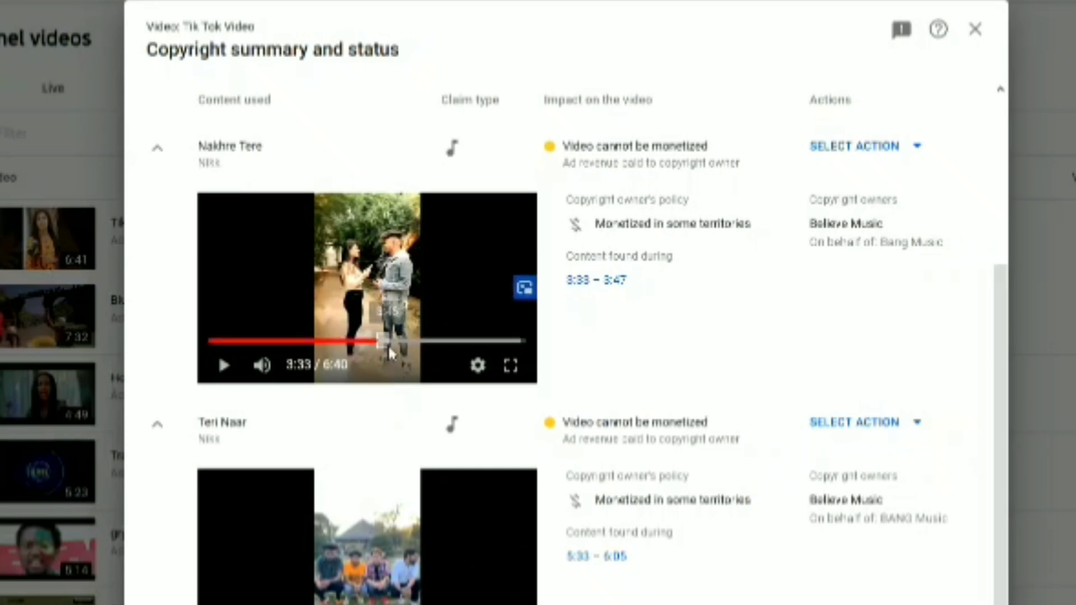
pyautogui.scroll(1, 390, 353)
pyautogui.scroll(2, 390, 352)
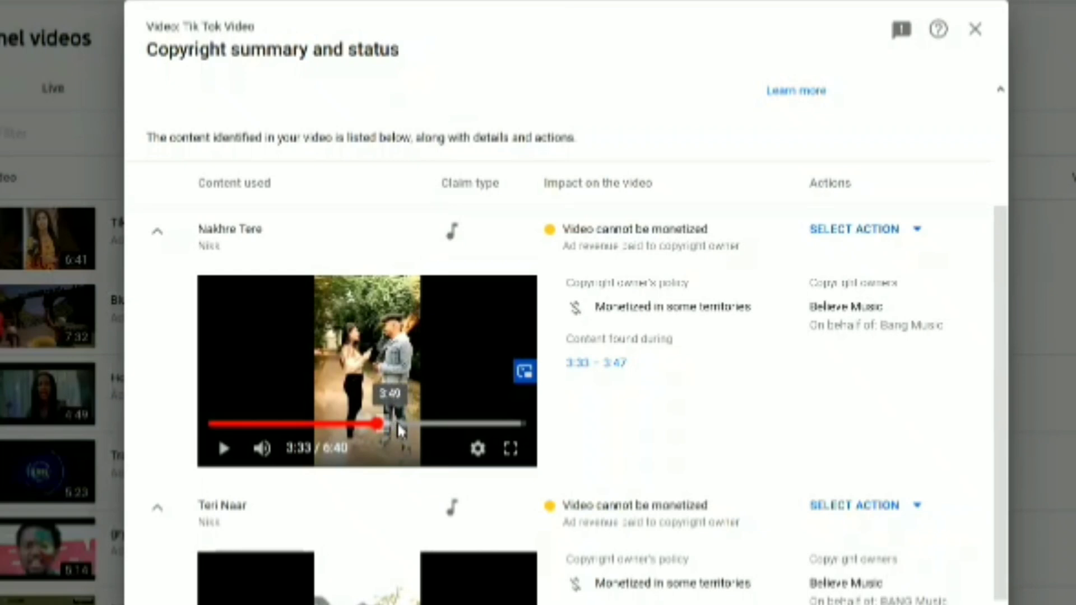
pyautogui.scroll(3, 727, 429)
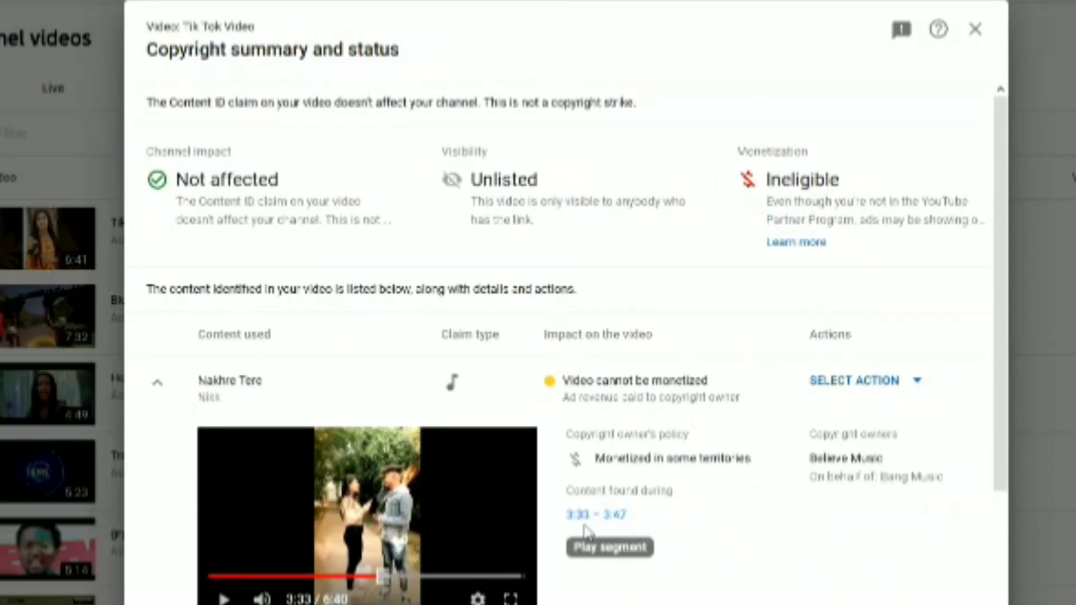
pyautogui.scroll(-4, 660, 533)
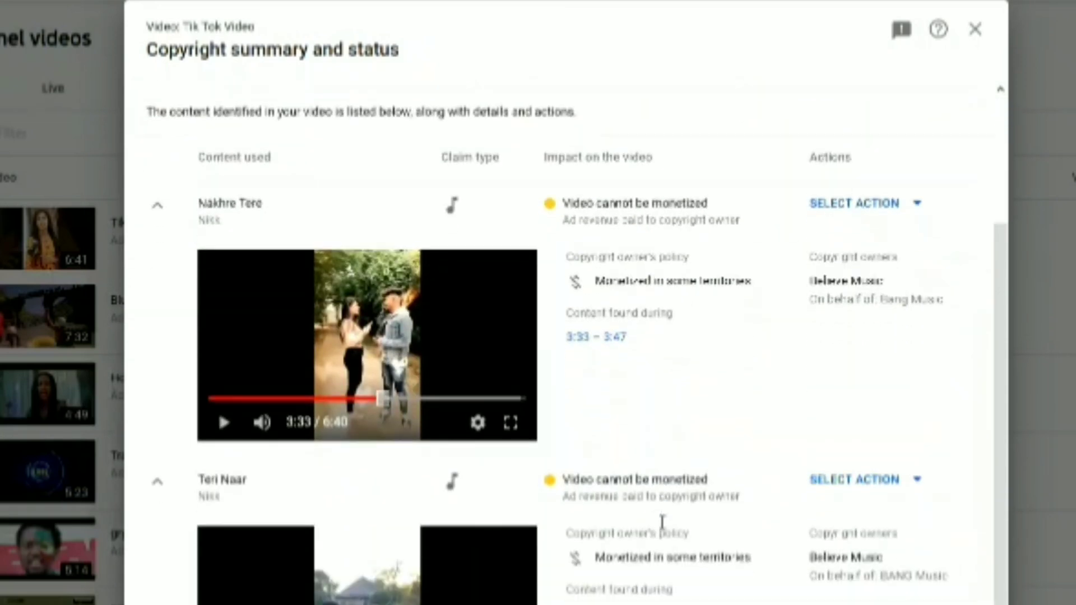
pyautogui.scroll(2, 775, 449)
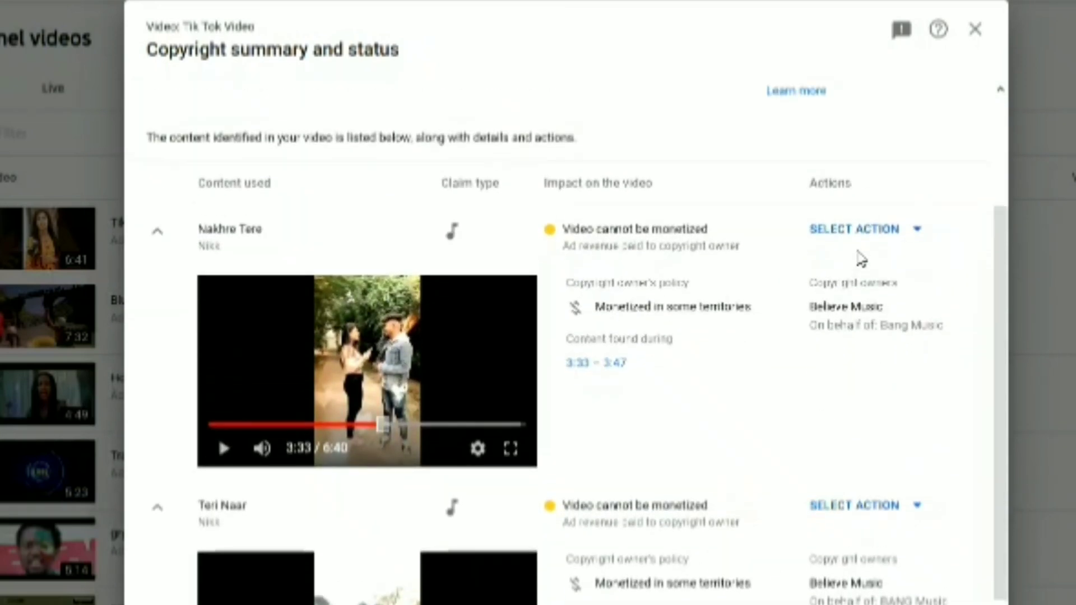
# Step: Choose Replace song as the action for the Nakhre Tere claim
pyautogui.click(918, 234)
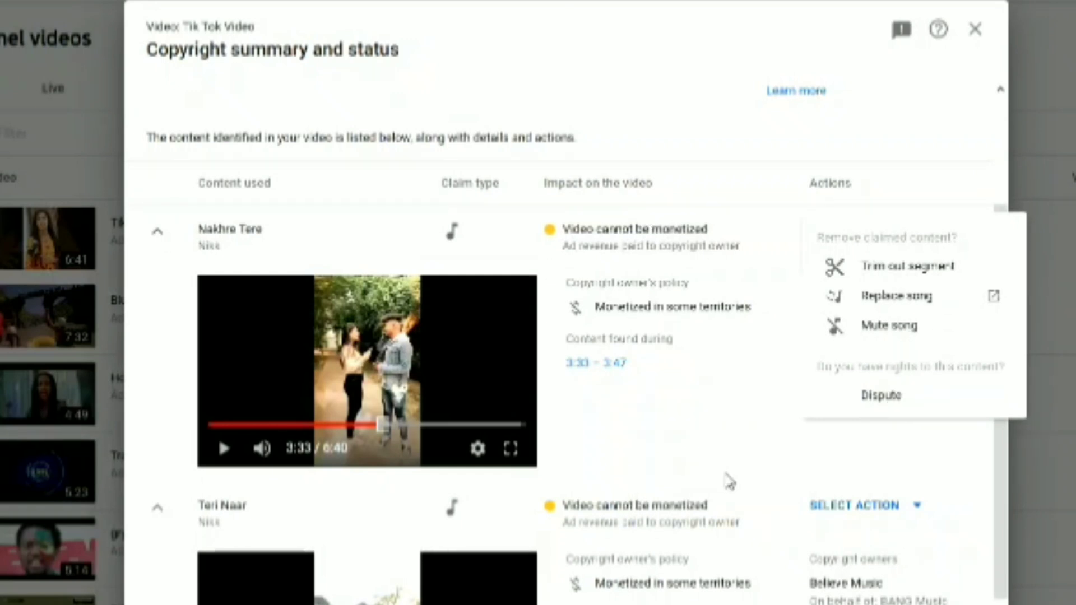
pyautogui.press('Escape')
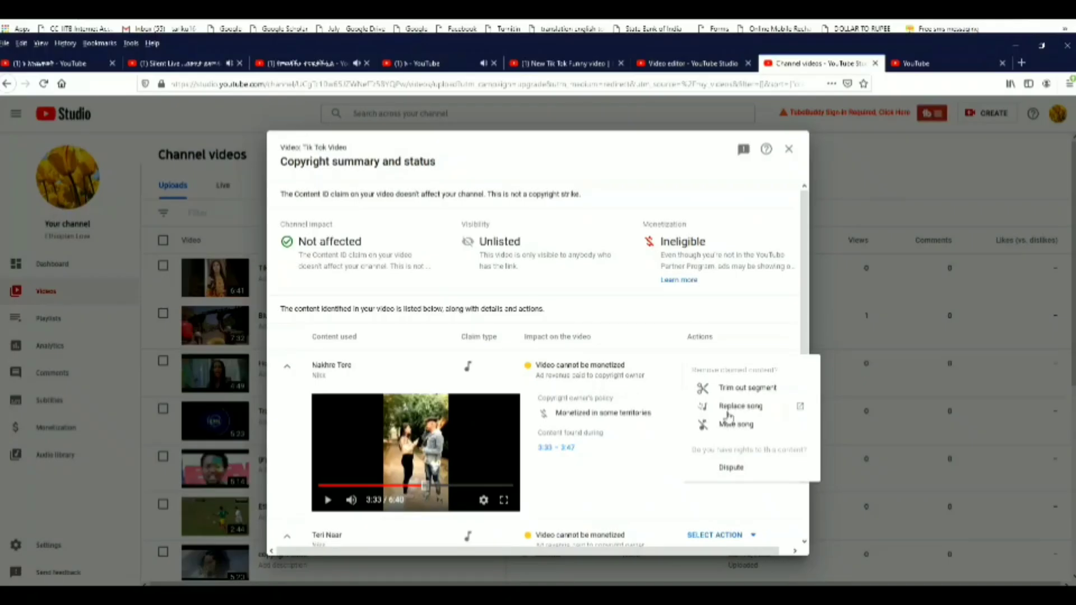
pyautogui.click(727, 409)
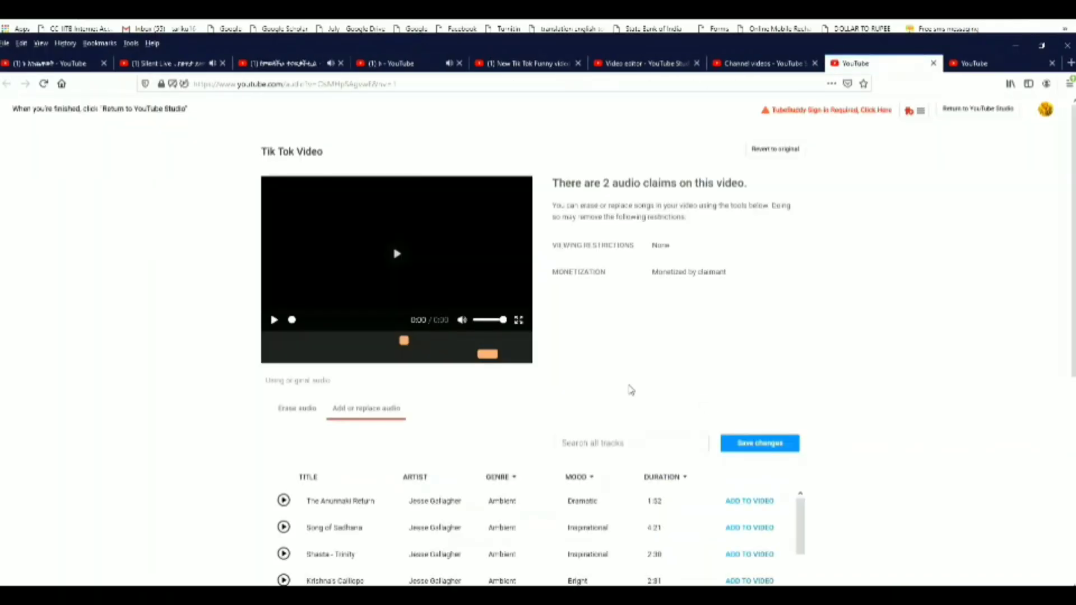
# Step: Check the first claimed segment and the genre and mood filter options, and filter the tracks to durations under 30 seconds
pyautogui.moveTo(407, 345)
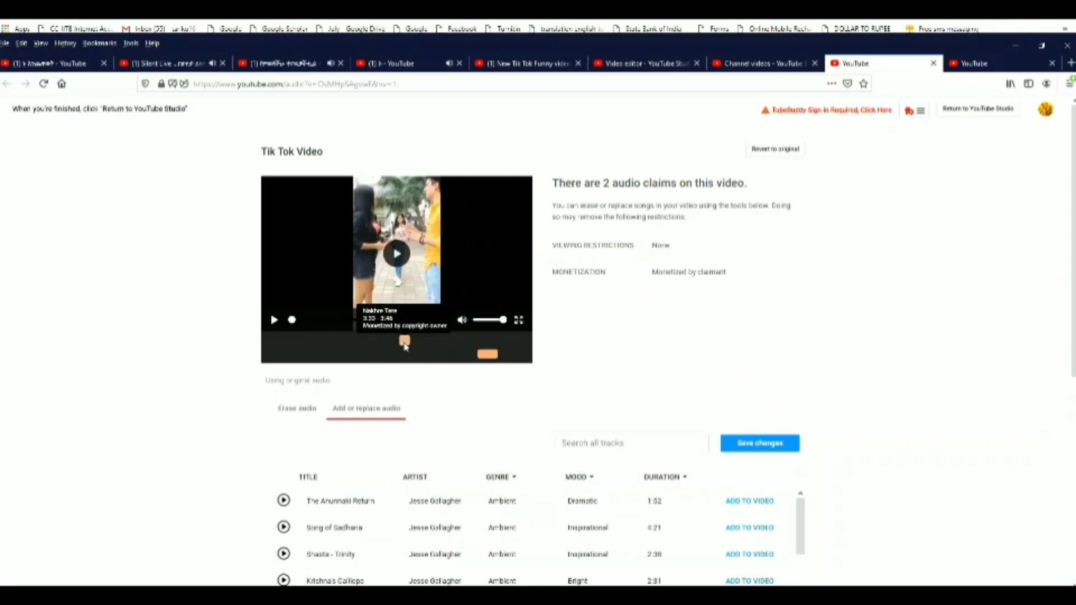
pyautogui.scroll(-2, 529, 503)
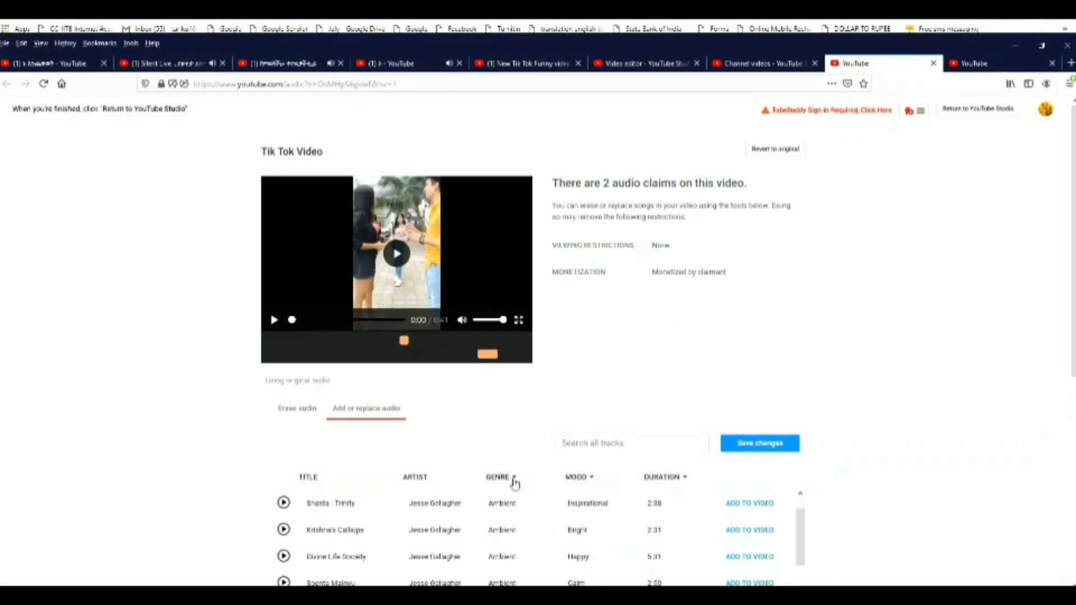
pyautogui.click(510, 478)
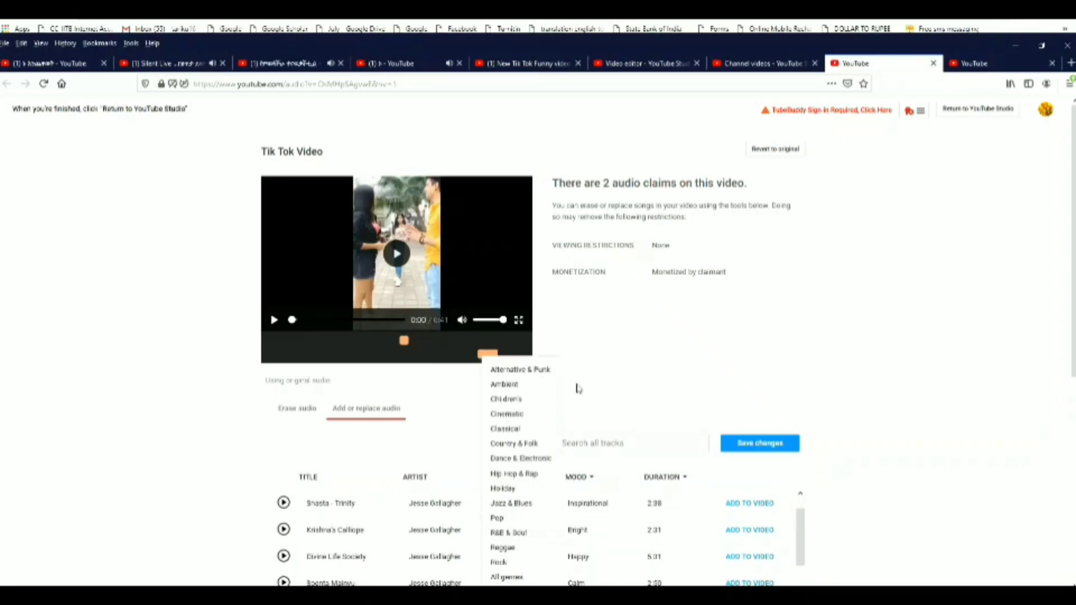
pyautogui.click(621, 378)
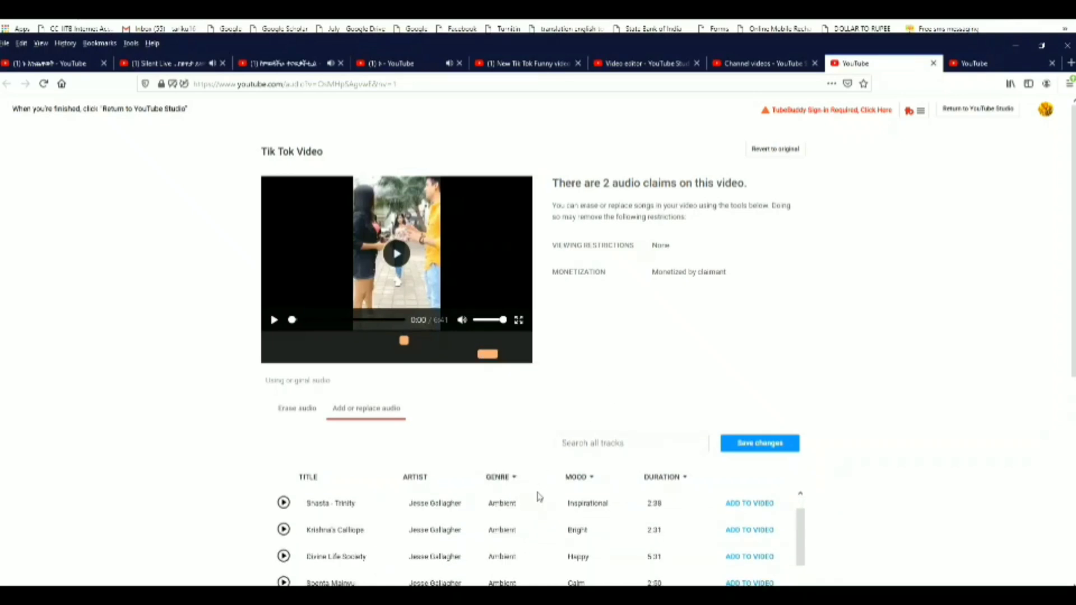
pyautogui.click(590, 480)
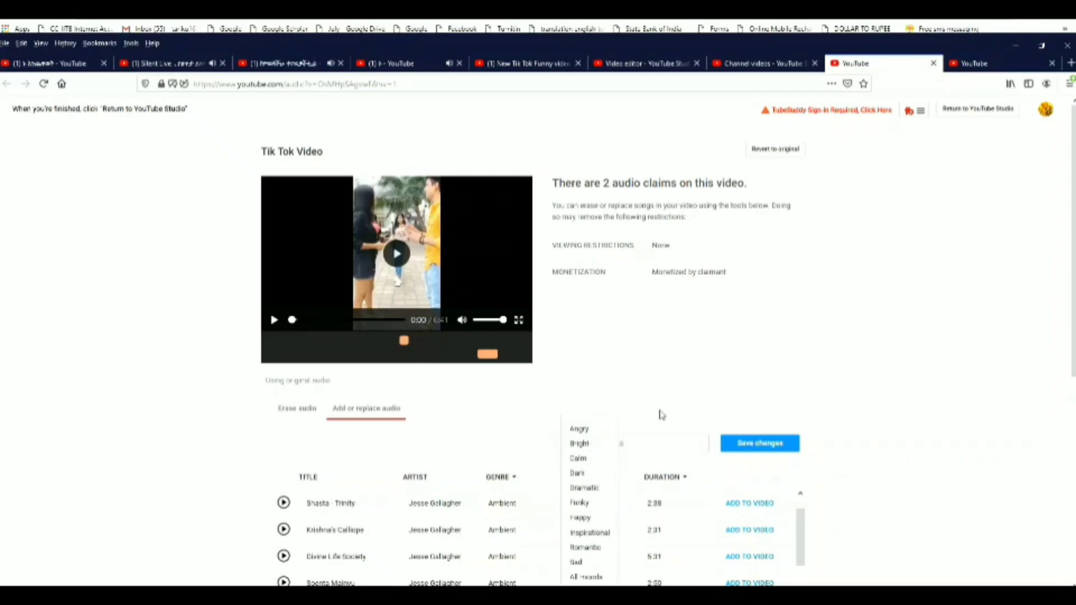
pyautogui.click(676, 382)
pyautogui.click(682, 481)
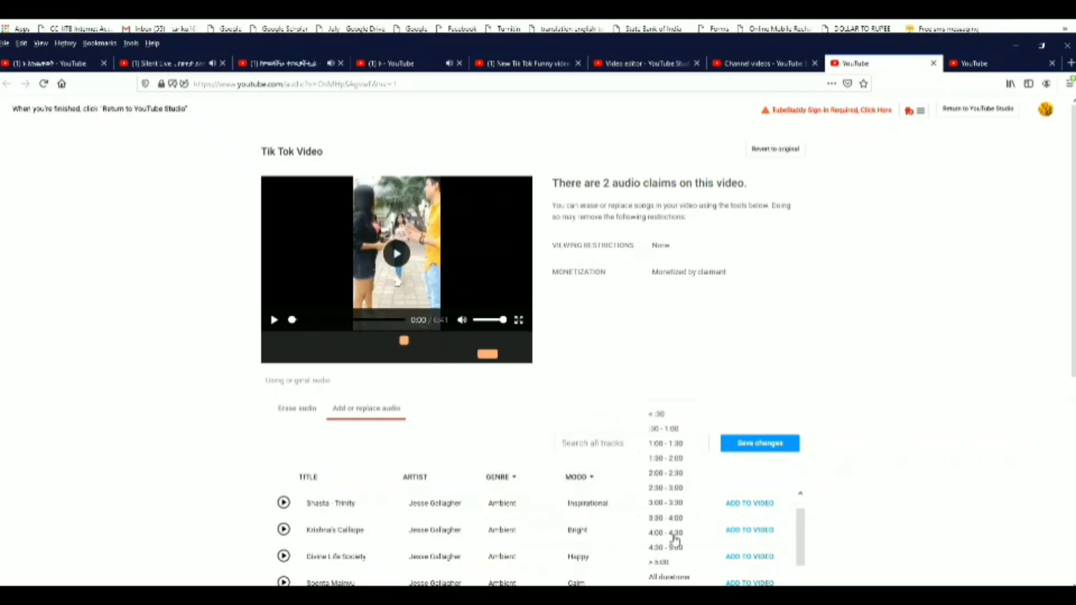
pyautogui.click(675, 415)
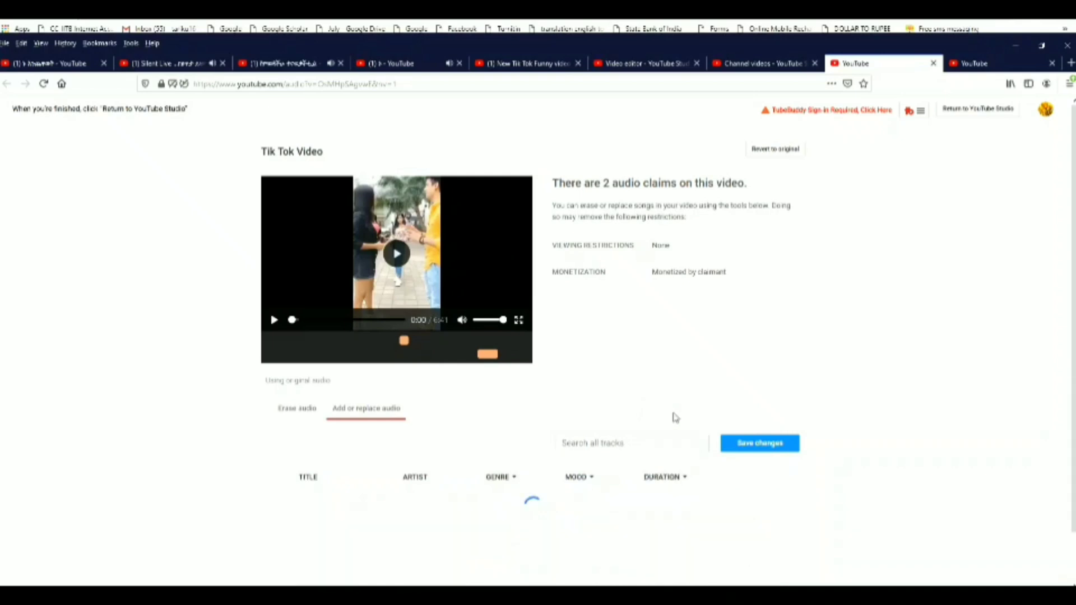
# Step: Preview Cool Intro - Stings and Rock Intro 3, and add Cool Intro - Stings to the video
pyautogui.scroll(-3, 675, 412)
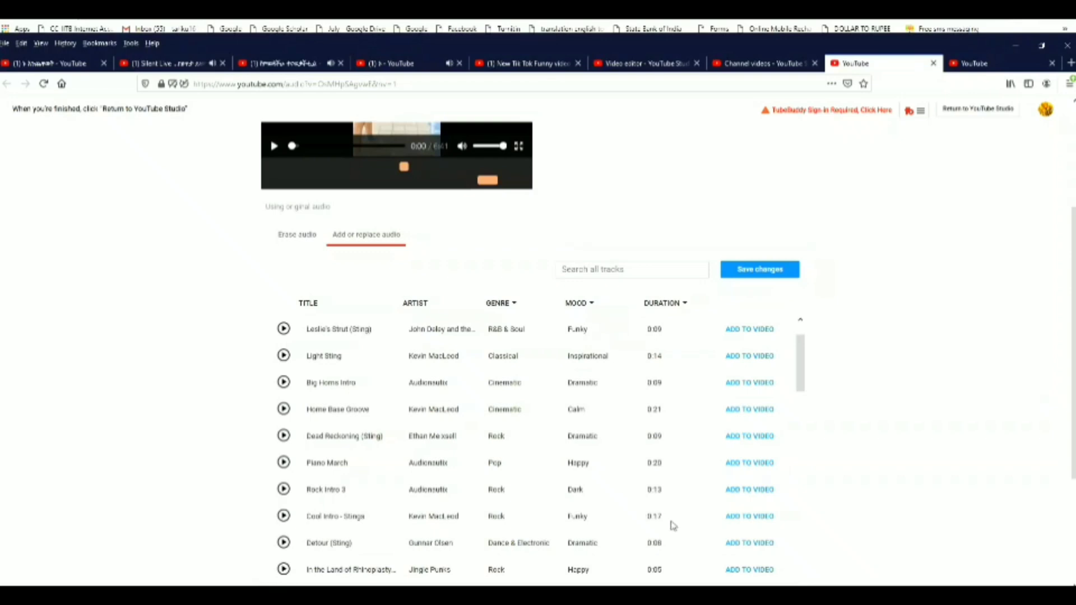
pyautogui.click(284, 518)
pyautogui.click(284, 489)
pyautogui.click(738, 516)
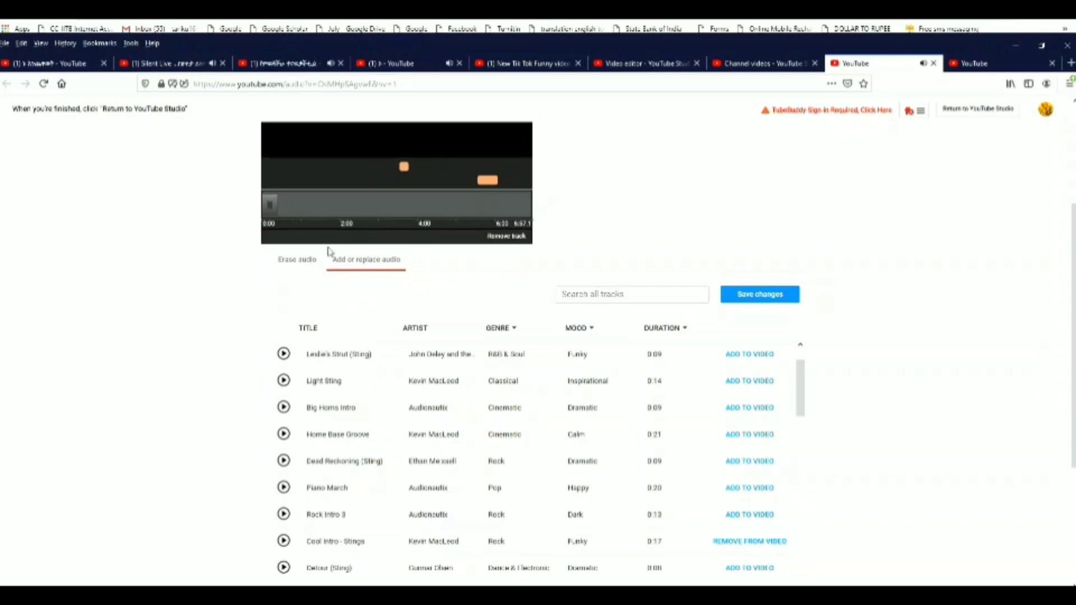
# Step: Move the added track along the audio timeline to line up with the first claimed segment, ending at 3:46
pyautogui.hotkey('ctrl', '+')
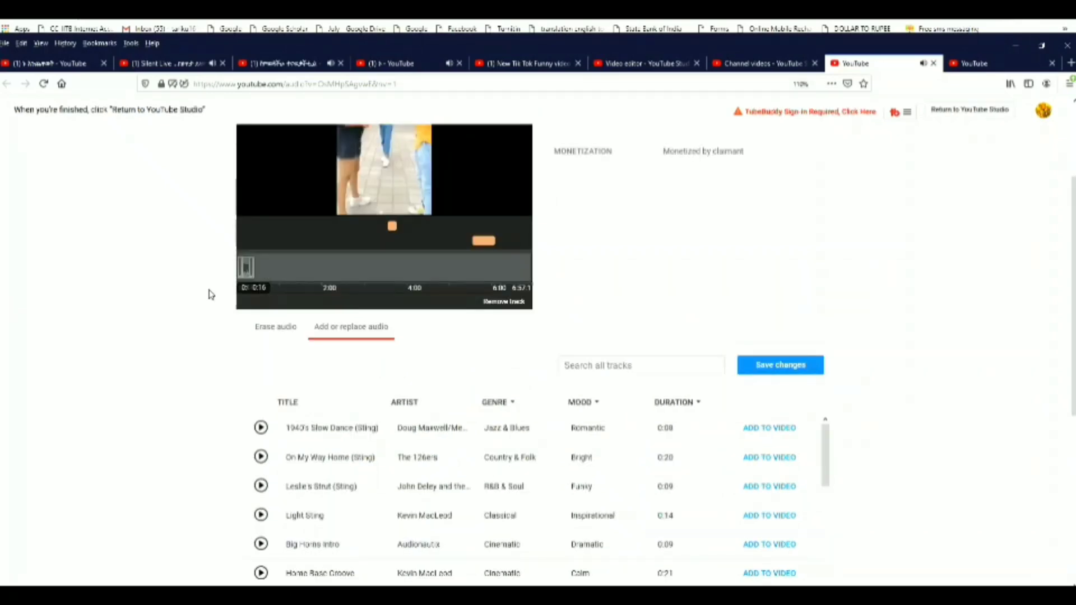
pyautogui.hotkey('ctrl', '+')
pyautogui.hotkey('ctrl', '+')
pyautogui.hotkey('ctrl', '+')
pyautogui.hotkey('ctrl', '+')
pyautogui.hotkey('ctrl', '+')
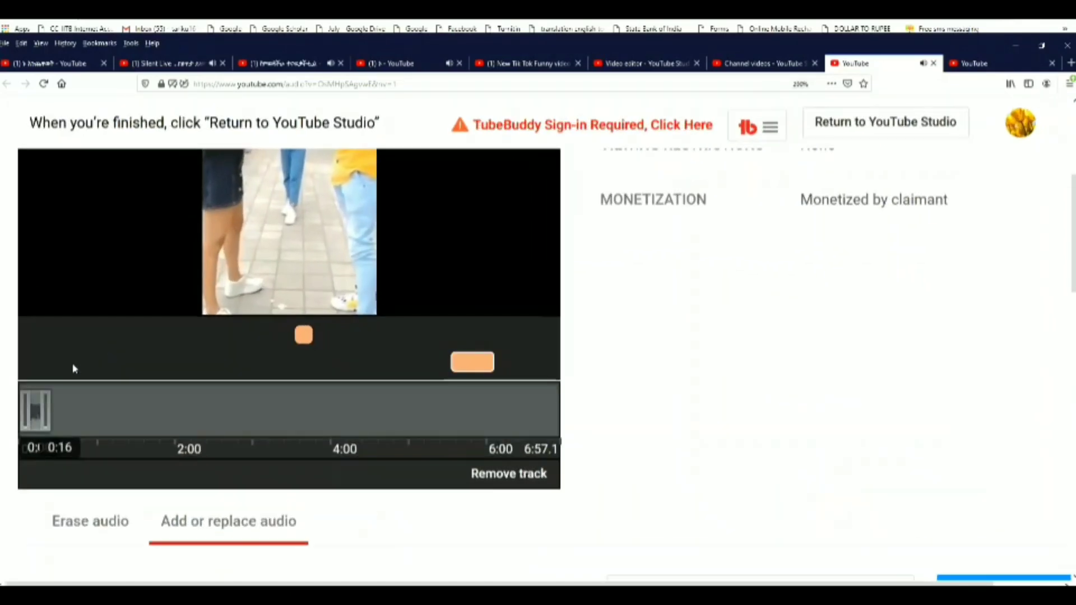
pyautogui.hotkey('ctrl', '+')
pyautogui.hotkey('ctrl', '+')
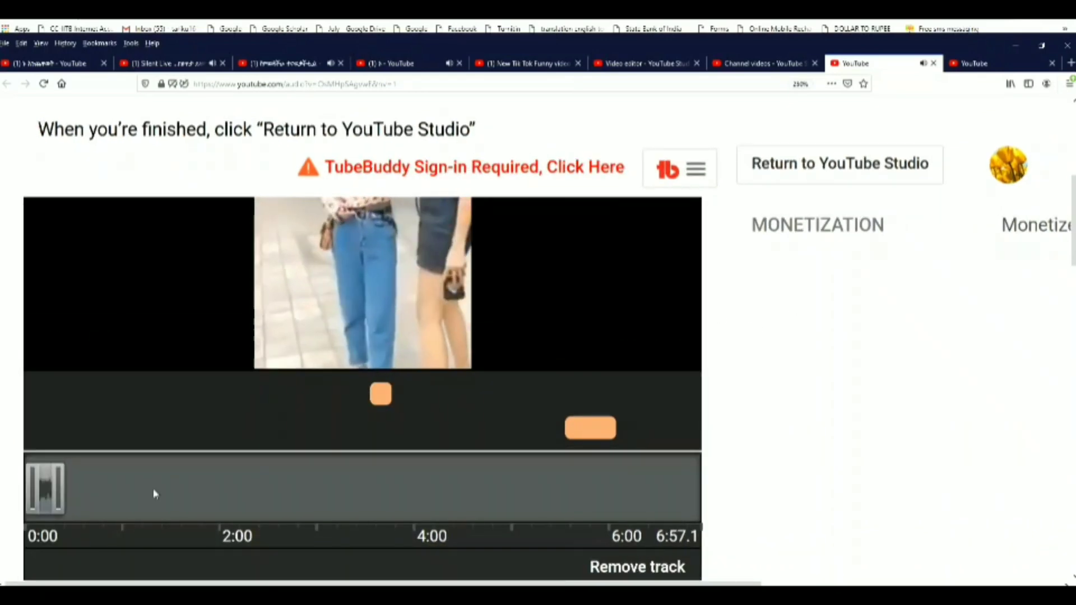
pyautogui.moveTo(45, 468); pyautogui.dragTo(214, 465)
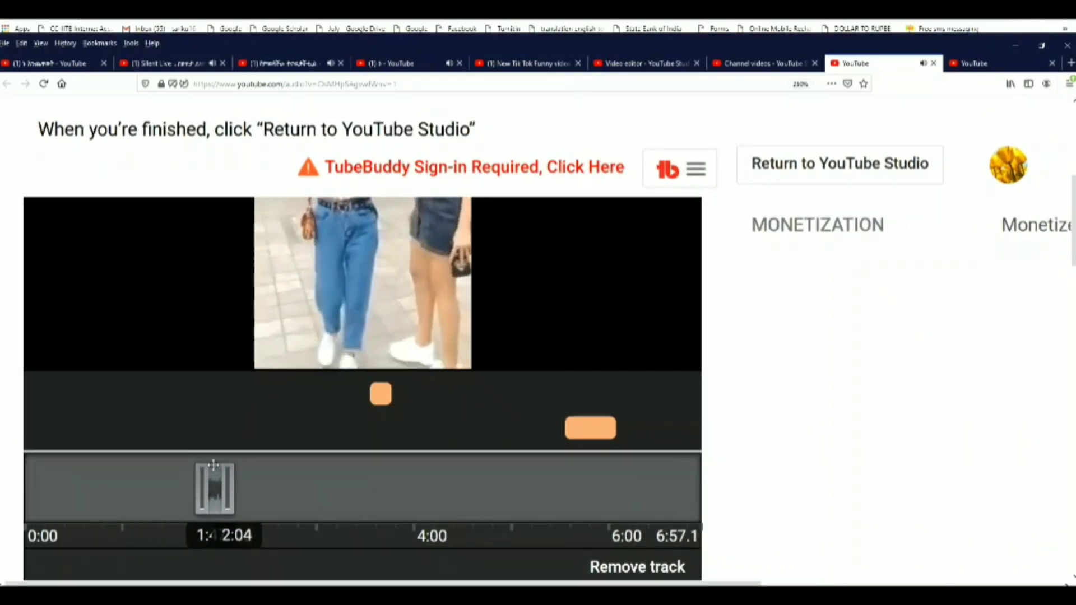
pyautogui.scroll(-5, 157, 496)
pyautogui.scroll(5, 165, 484)
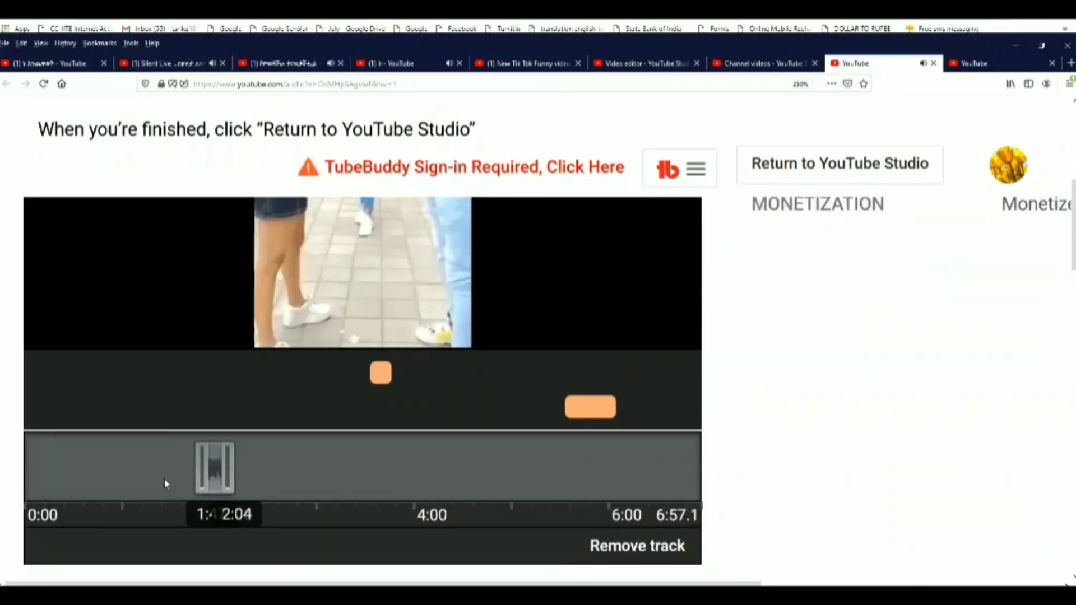
pyautogui.scroll(-3, 165, 483)
pyautogui.moveTo(208, 334); pyautogui.dragTo(393, 336)
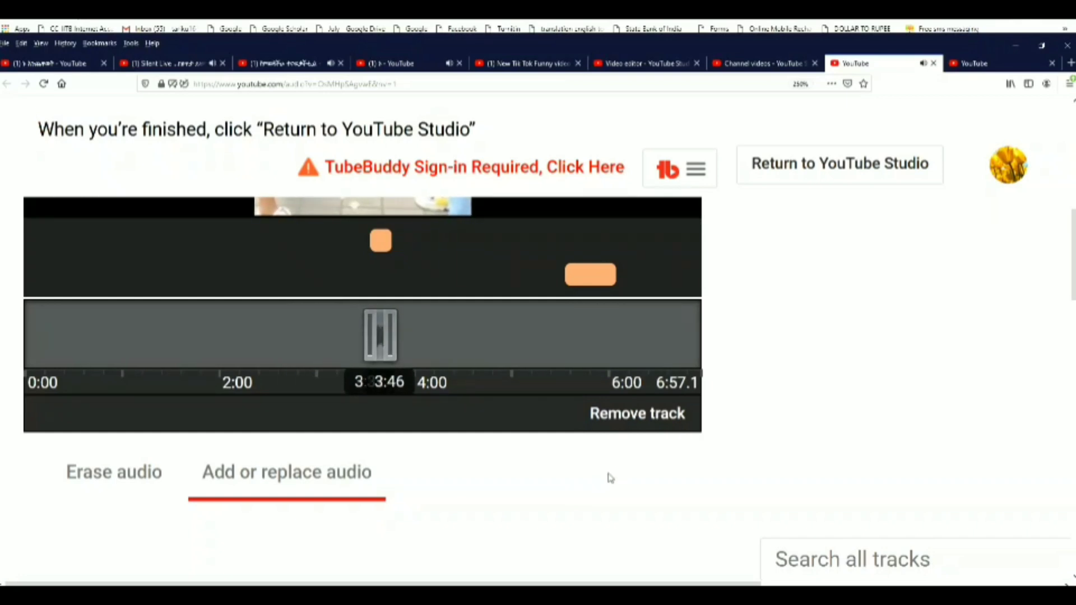
pyautogui.hotkey('ctrl', '-')
pyautogui.hotkey('ctrl', '-')
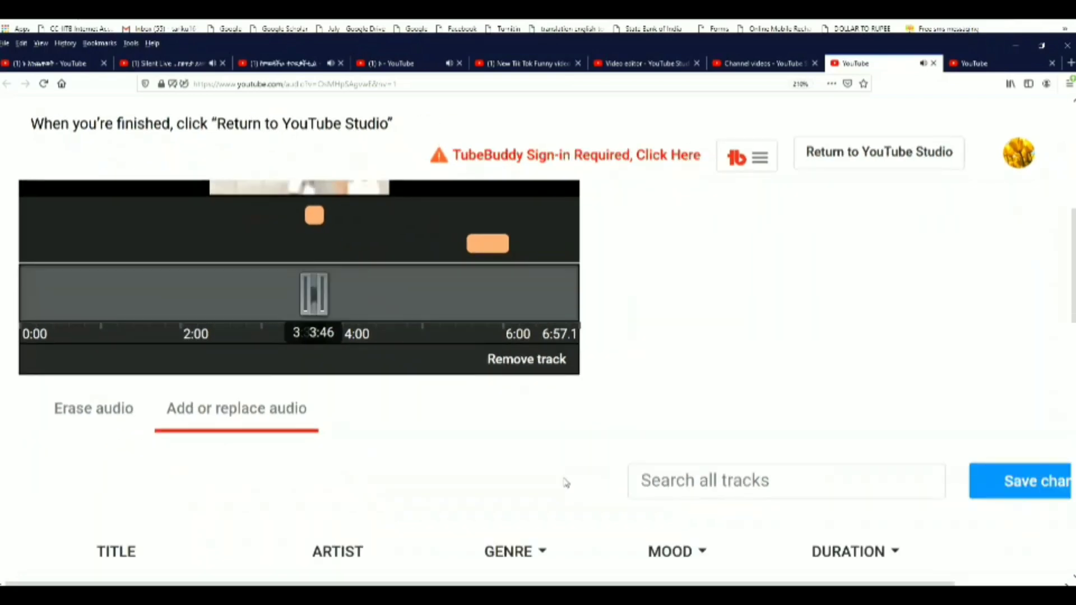
# Step: Save the audio replacement for the Nakhre Tere claim and confirm processing of the edits
pyautogui.hotkey('ctrl', '-')
pyautogui.hotkey('ctrl', '-')
pyautogui.hotkey('ctrl', '-')
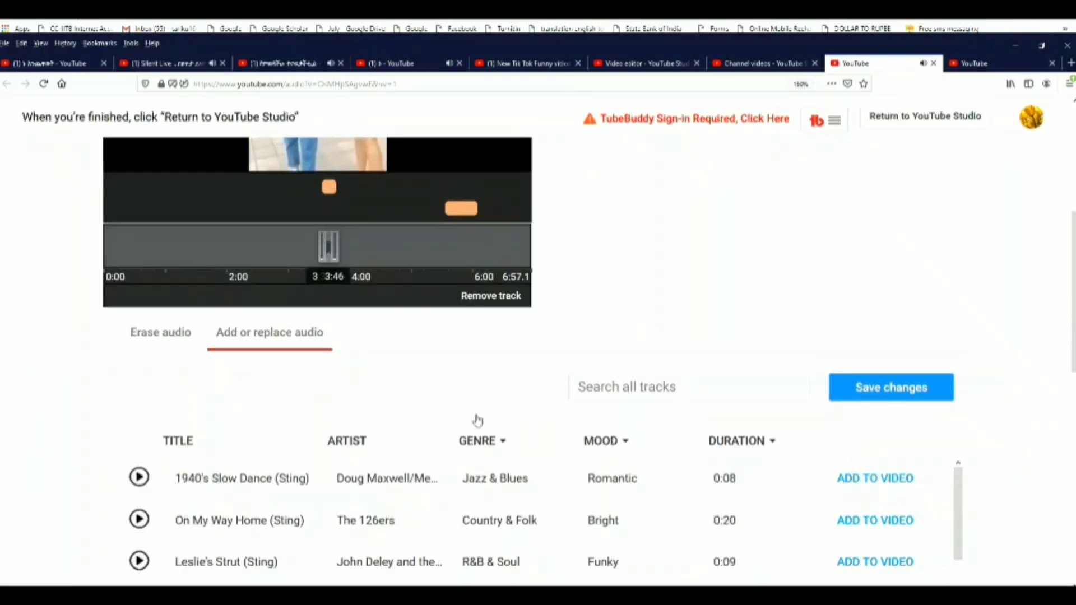
pyautogui.click(877, 382)
pyautogui.click(735, 380)
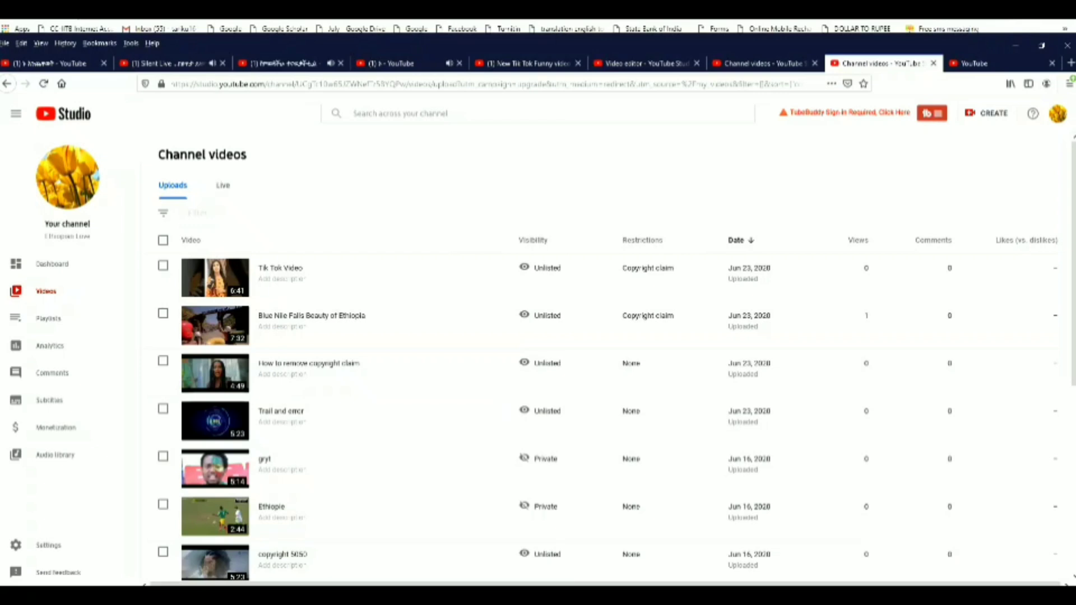
# Step: Check the copyright claim details and action availability for Tik Tok Video, and close the summary
pyautogui.moveTo(648, 271)
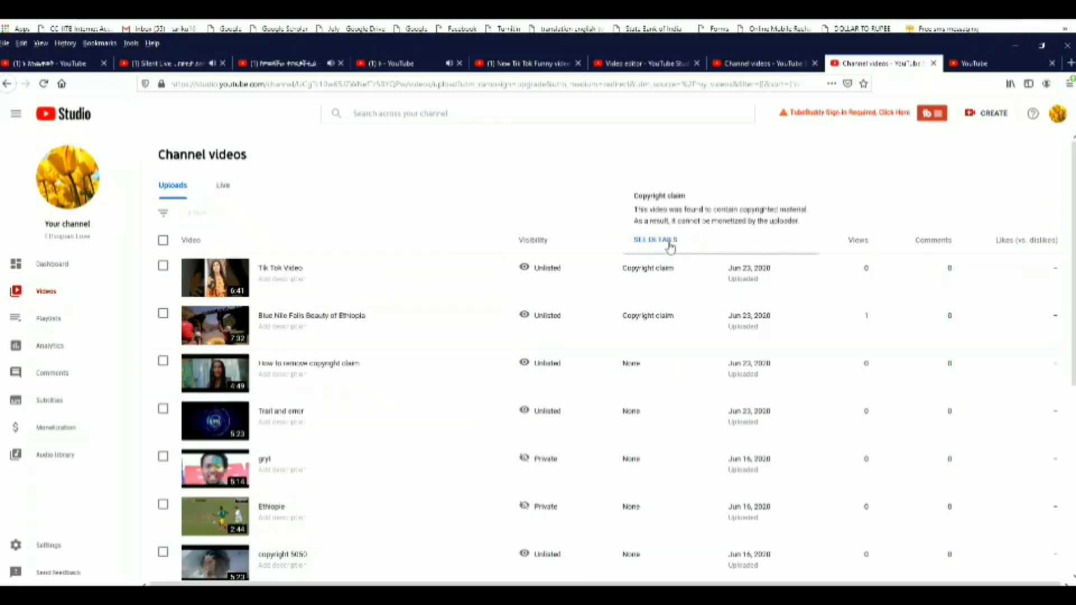
pyautogui.click(670, 245)
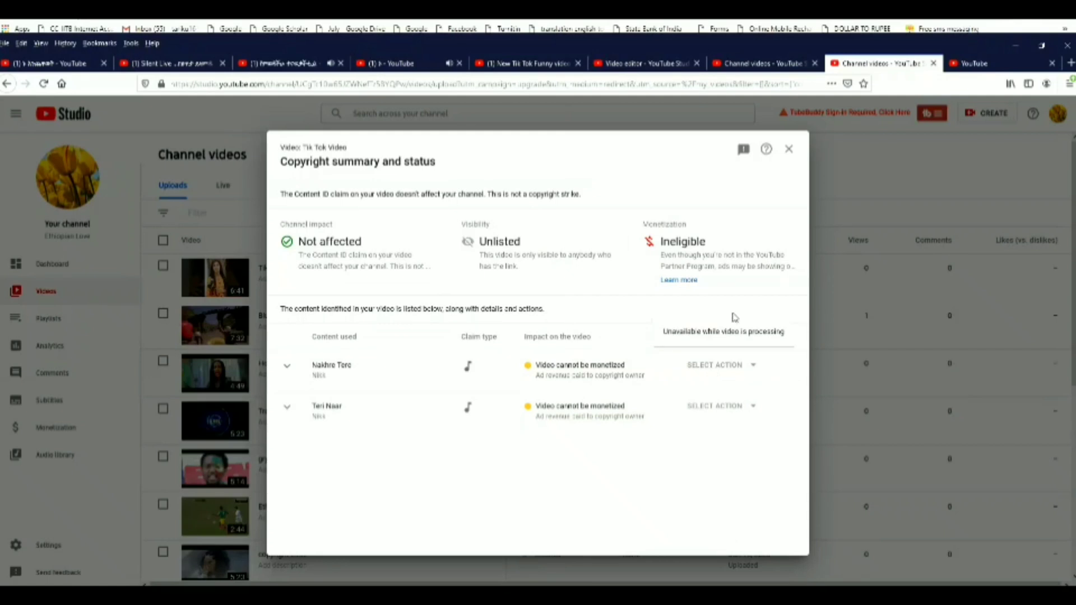
pyautogui.click(789, 149)
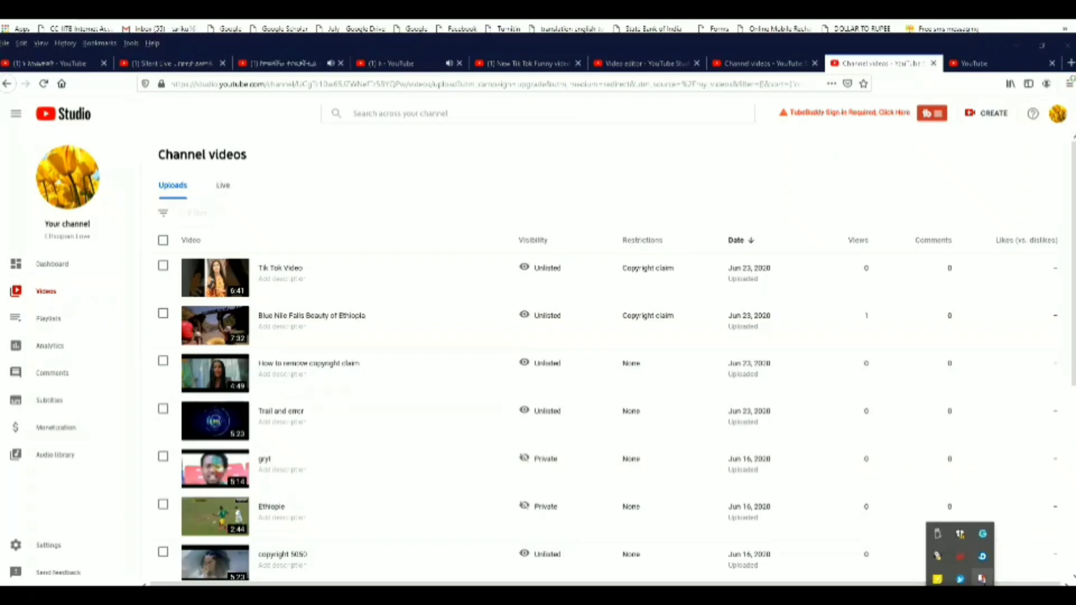
pyautogui.rightClick(982, 579)
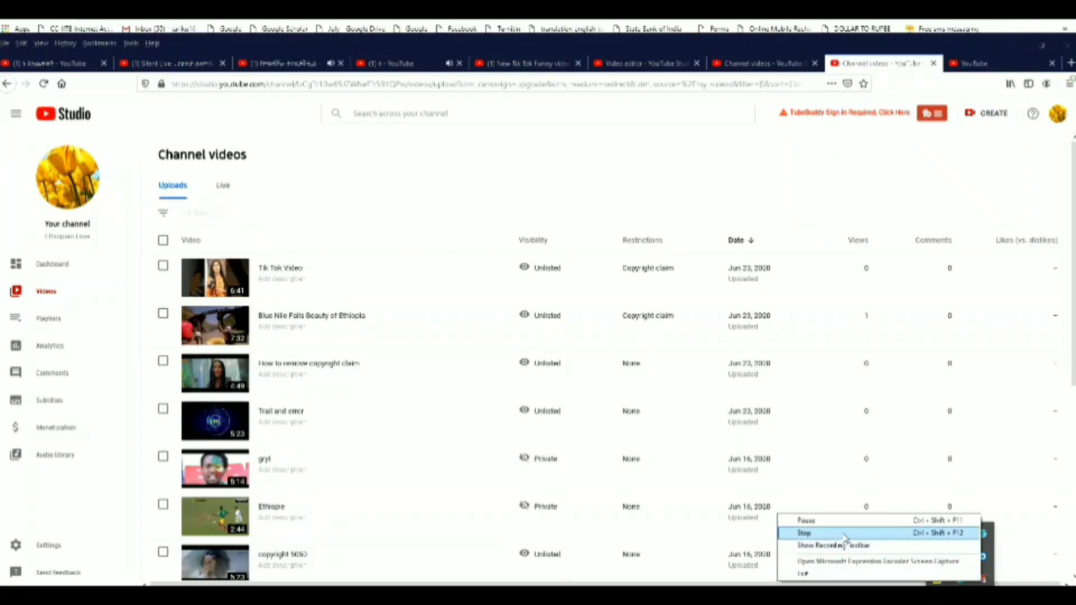
pyautogui.click(807, 520)
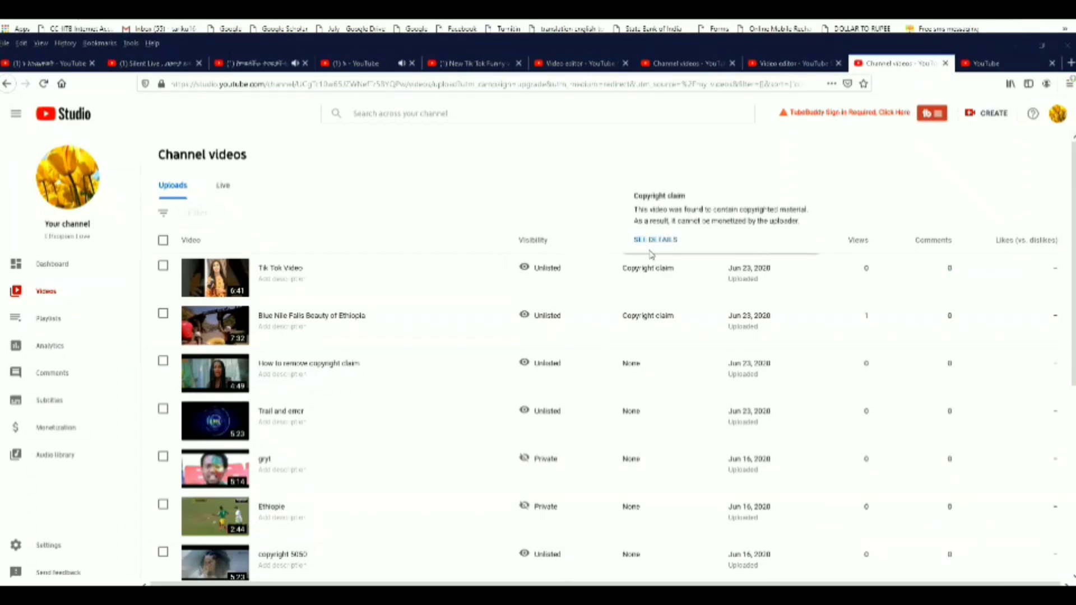
# Step: Reopen the copyright details of Tik Tok Video and review the Teri Naar claim and the actions offered for it
pyautogui.click(651, 241)
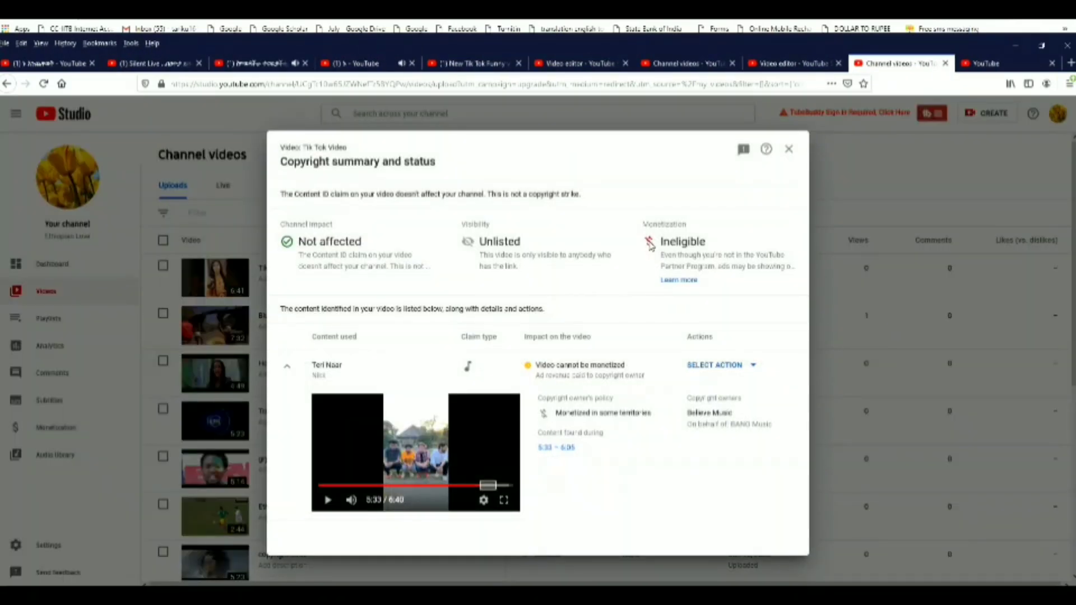
pyautogui.click(287, 367)
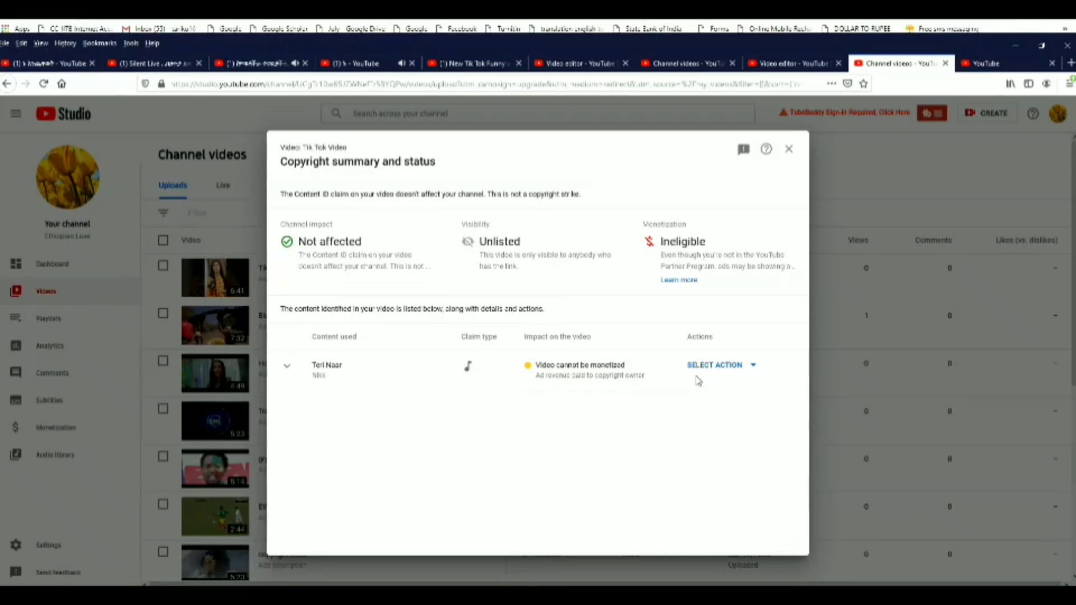
pyautogui.click(754, 367)
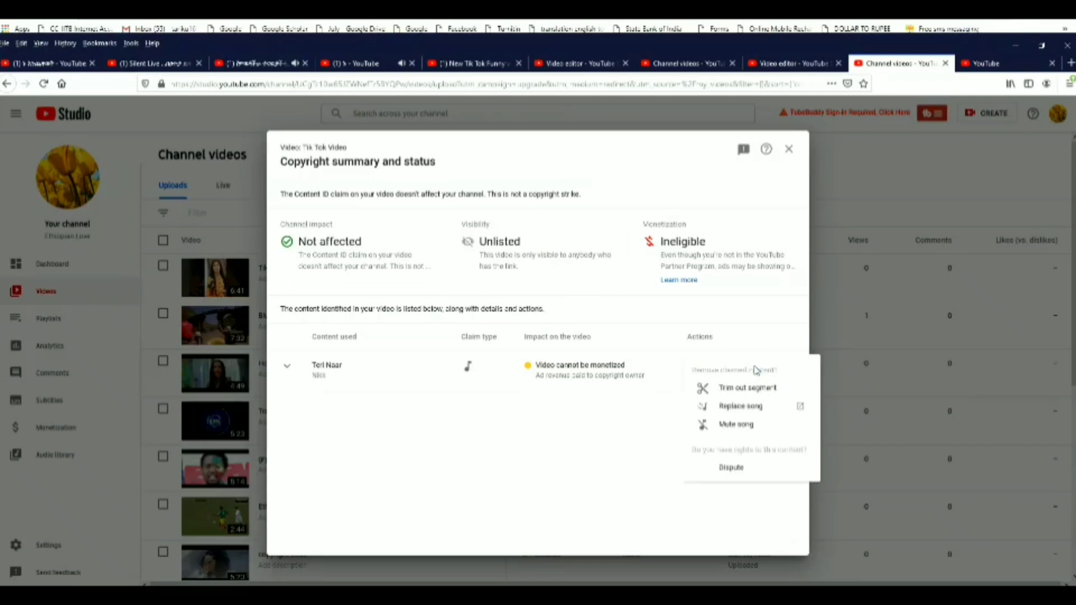
pyautogui.click(595, 426)
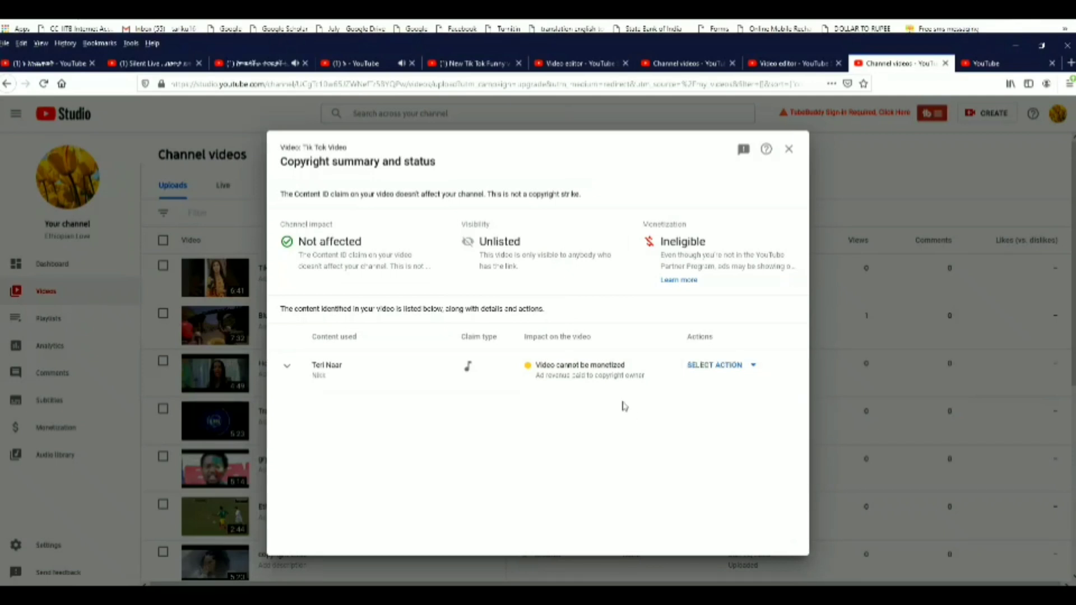
pyautogui.click(751, 367)
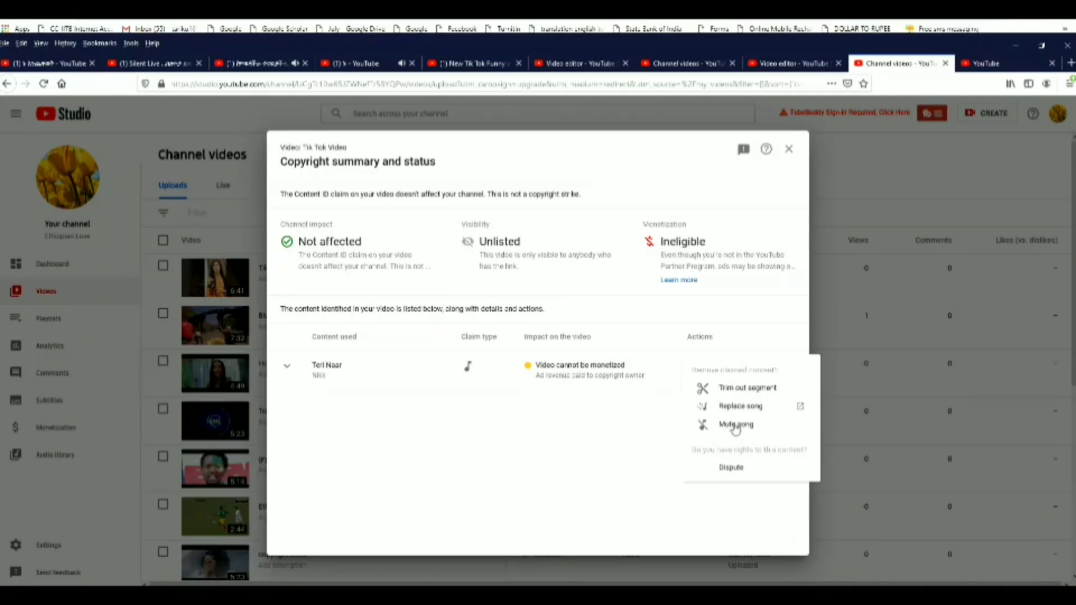
pyautogui.click(604, 436)
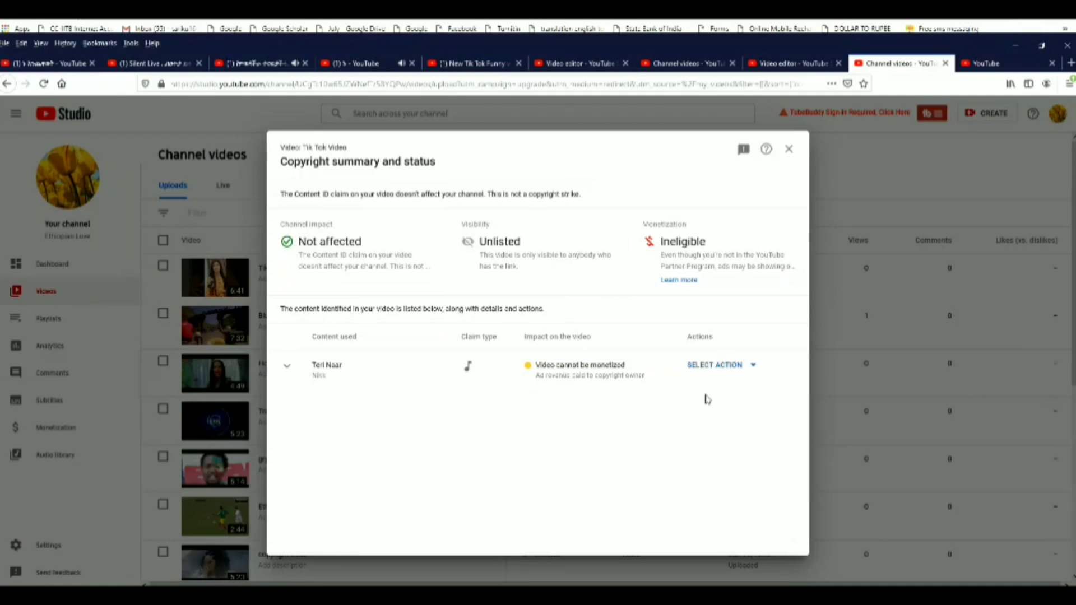
pyautogui.click(754, 367)
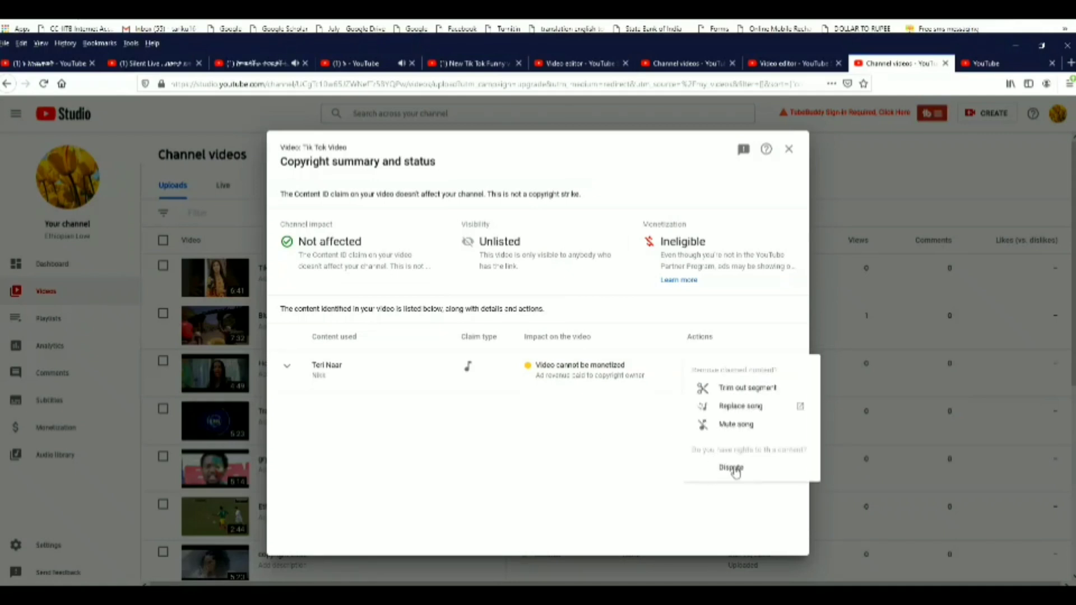
pyautogui.click(611, 447)
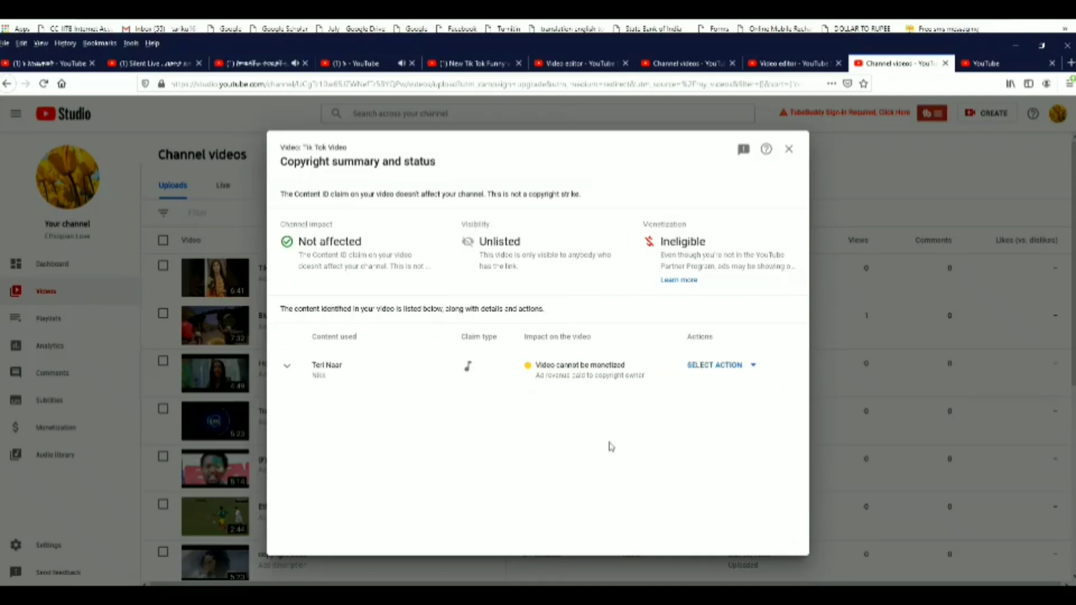
pyautogui.click(789, 149)
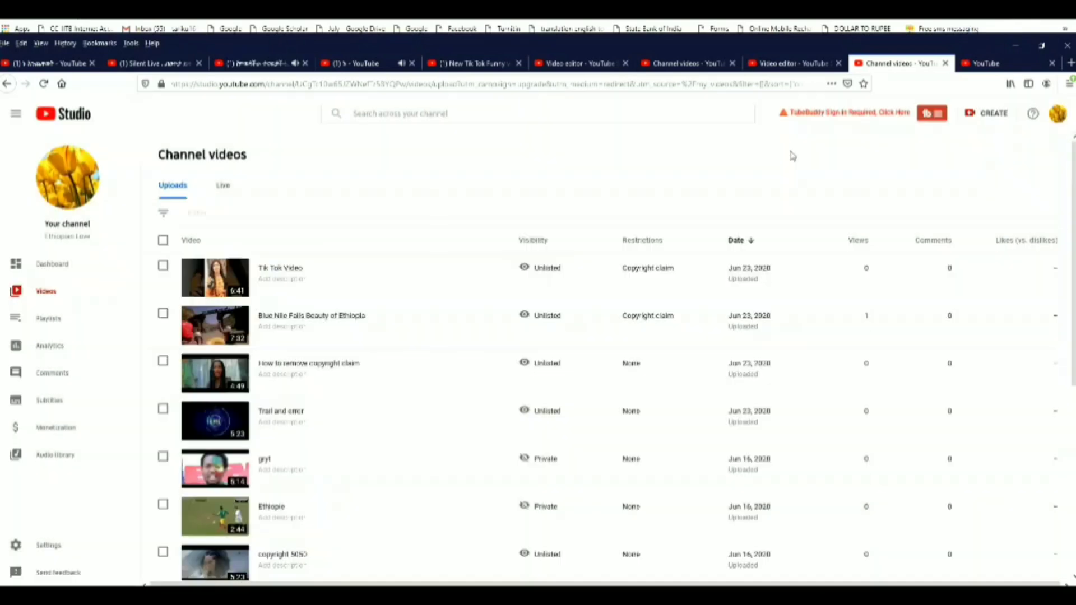
# Step: Open Tik Tok Video in the video editor and start adding an audio track
pyautogui.click(204, 274)
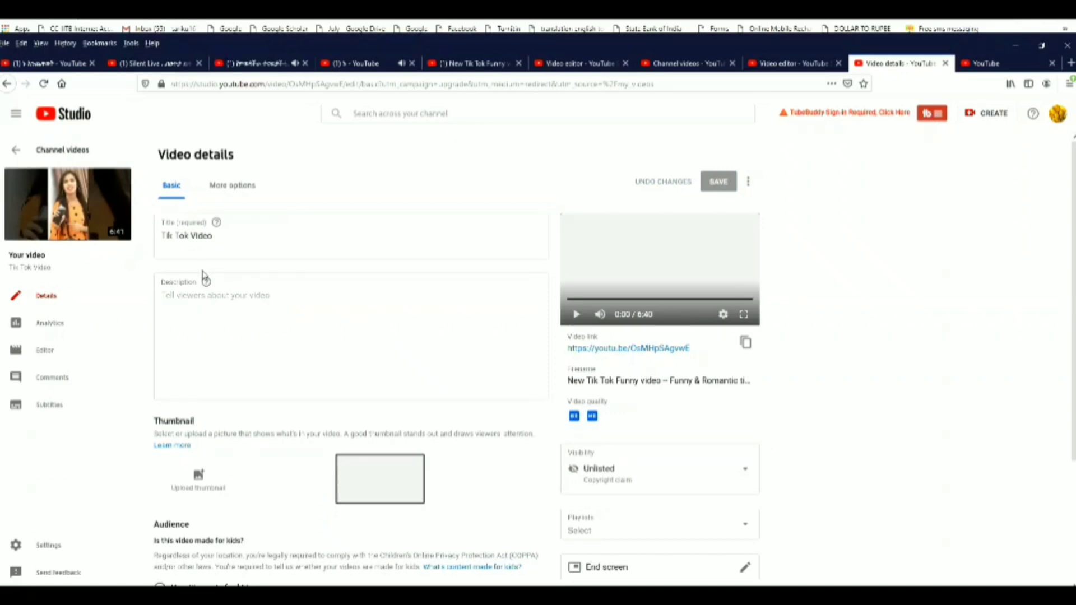
pyautogui.click(55, 352)
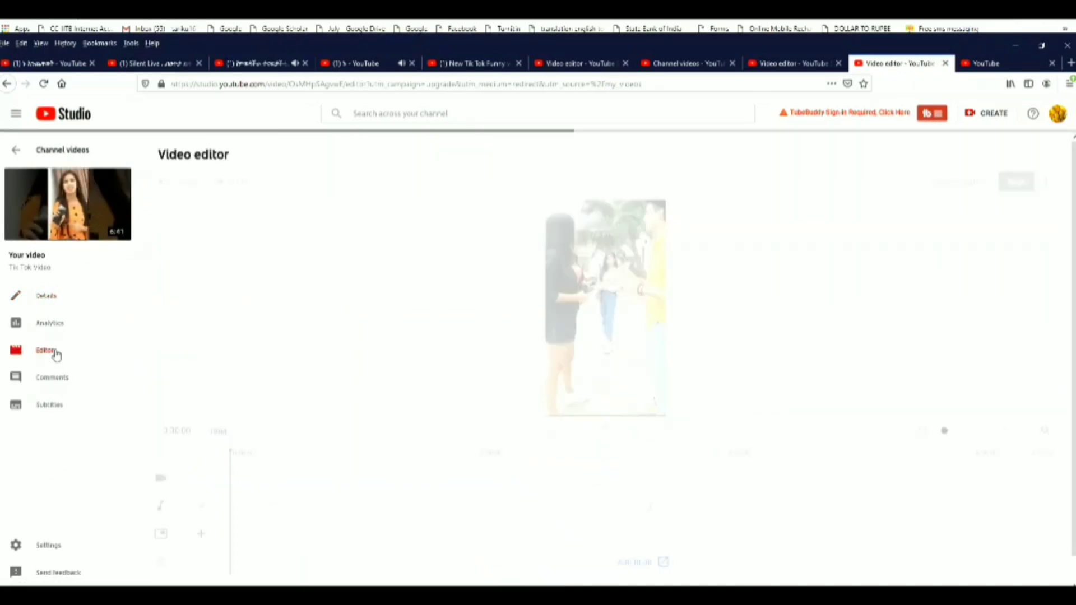
pyautogui.scroll(-1, 241, 432)
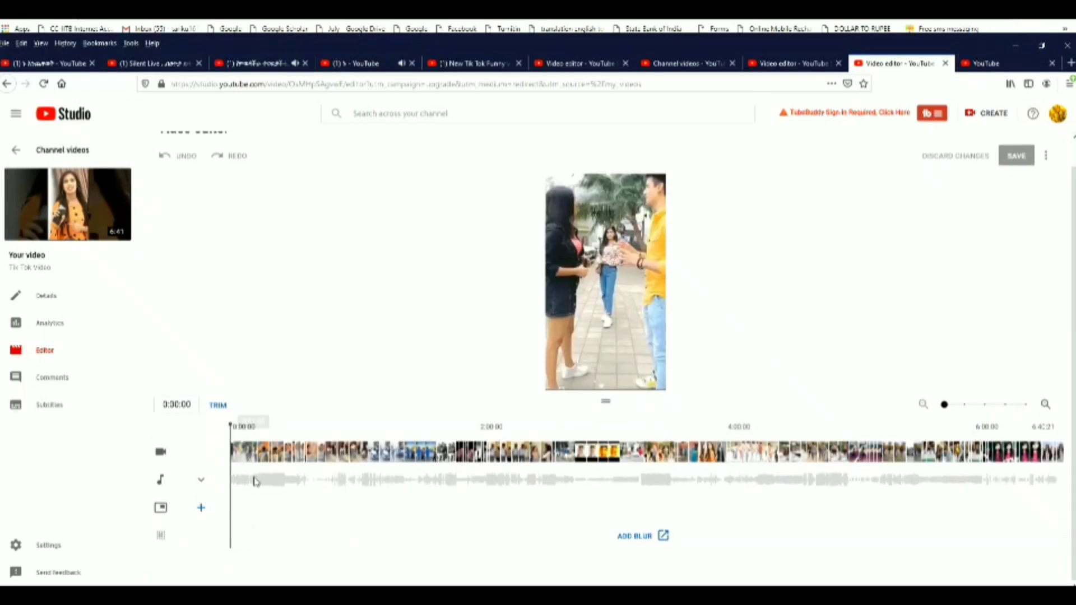
pyautogui.click(200, 482)
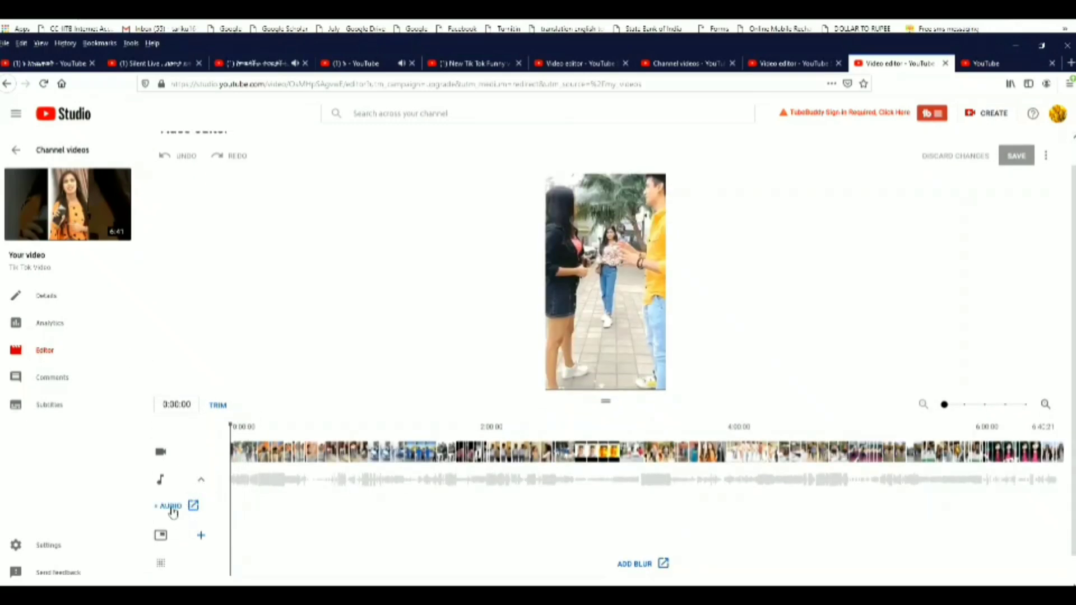
pyautogui.click(173, 508)
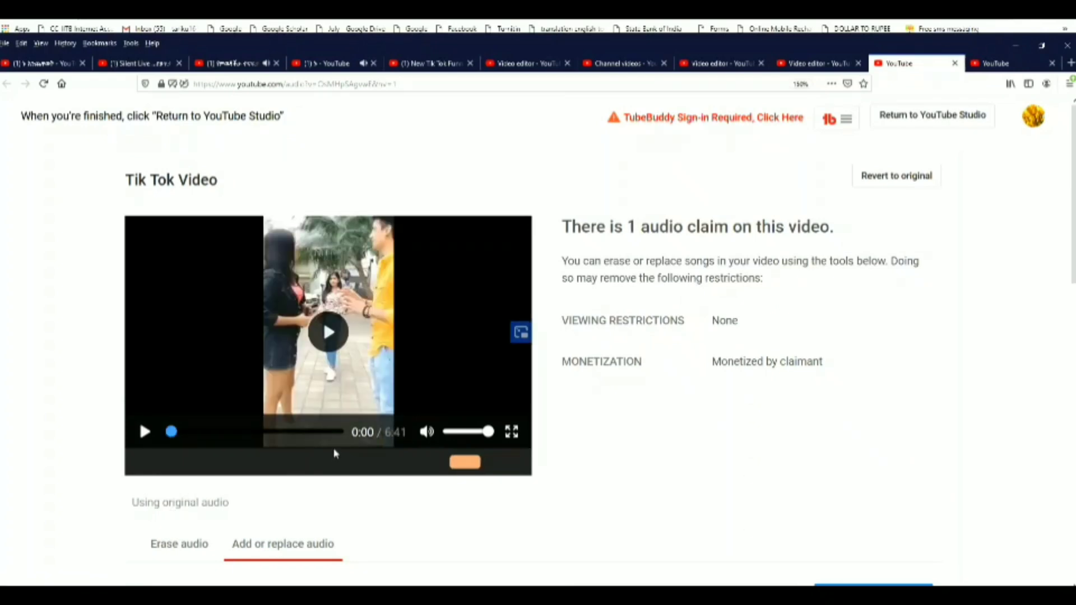
# Step: Check the claimed Teri Naar segment and add the Romantic track Darling Ranch to the video
pyautogui.hotkey('ctrl', '-')
pyautogui.hotkey('ctrl', '-')
pyautogui.hotkey('ctrl', '-')
pyautogui.hotkey('ctrl', '-')
pyautogui.hotkey('ctrl', '-')
pyautogui.hotkey('ctrl', '-')
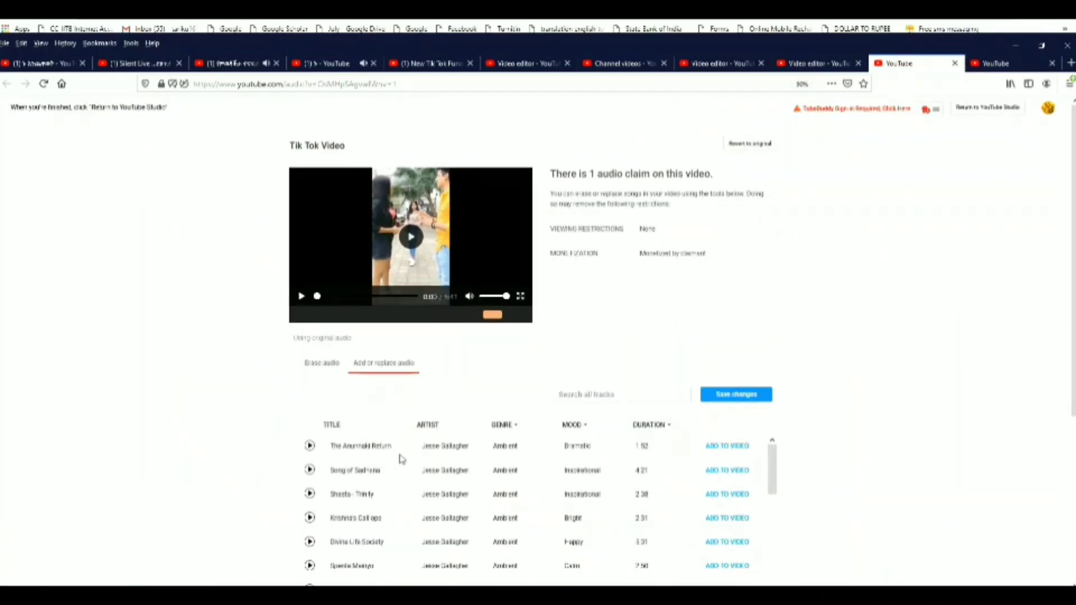
pyautogui.hotkey('ctrl', '+')
pyautogui.hotkey('ctrl', '+')
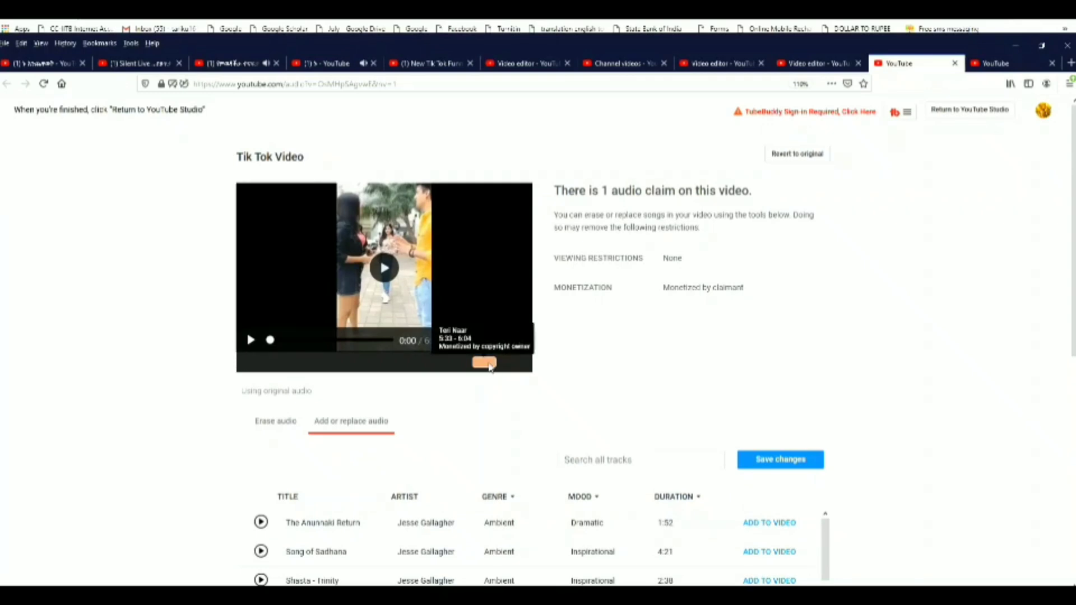
pyautogui.moveTo(490, 366)
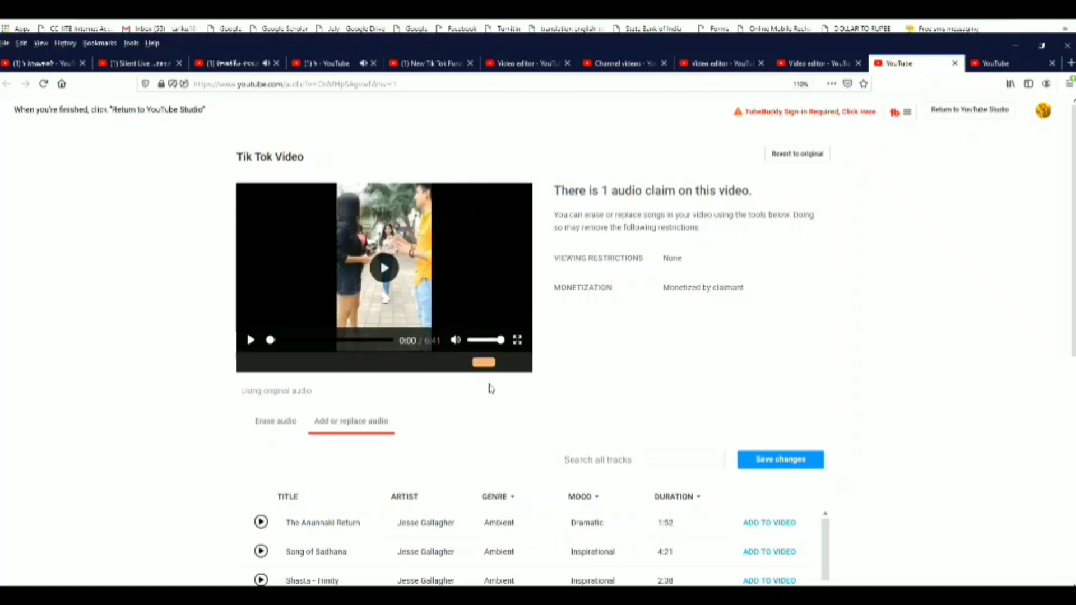
pyautogui.scroll(-2, 728, 423)
pyautogui.scroll(-2, 728, 423)
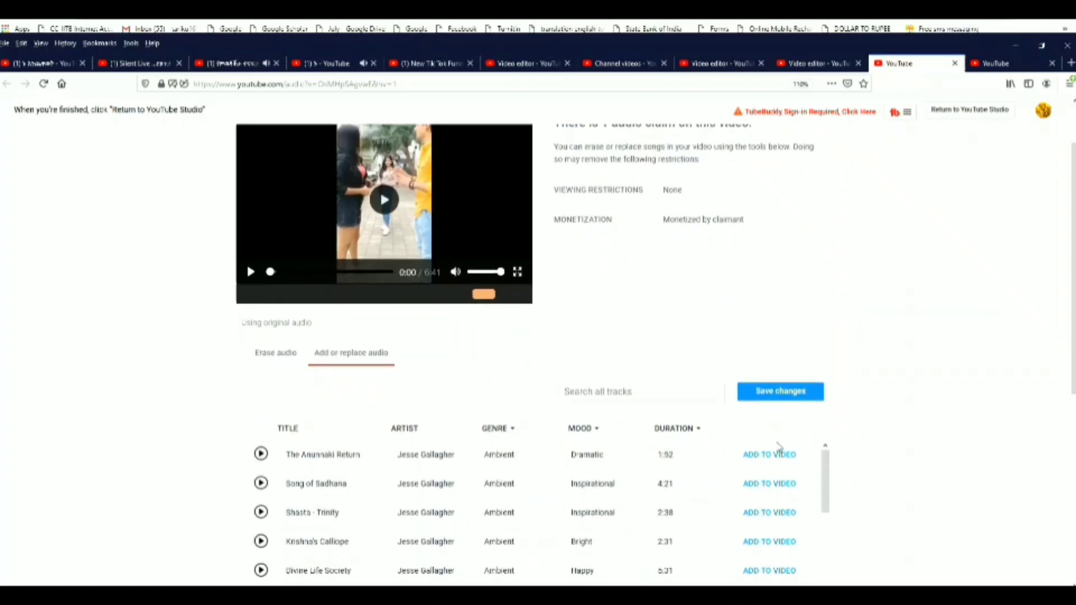
pyautogui.moveTo(482, 295)
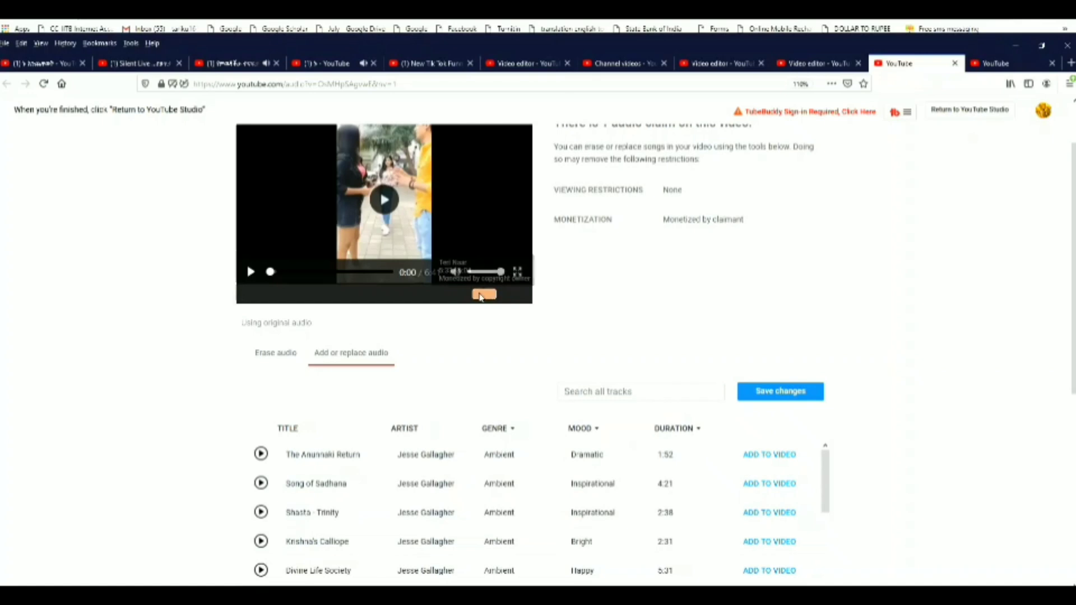
pyautogui.hotkey('ctrl', '+')
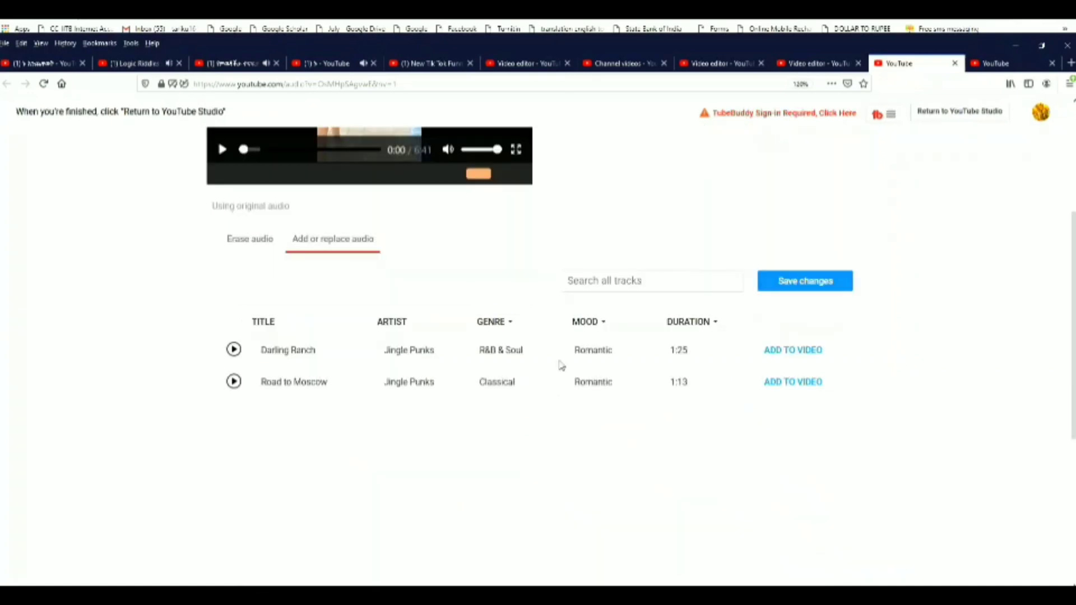
pyautogui.click(783, 353)
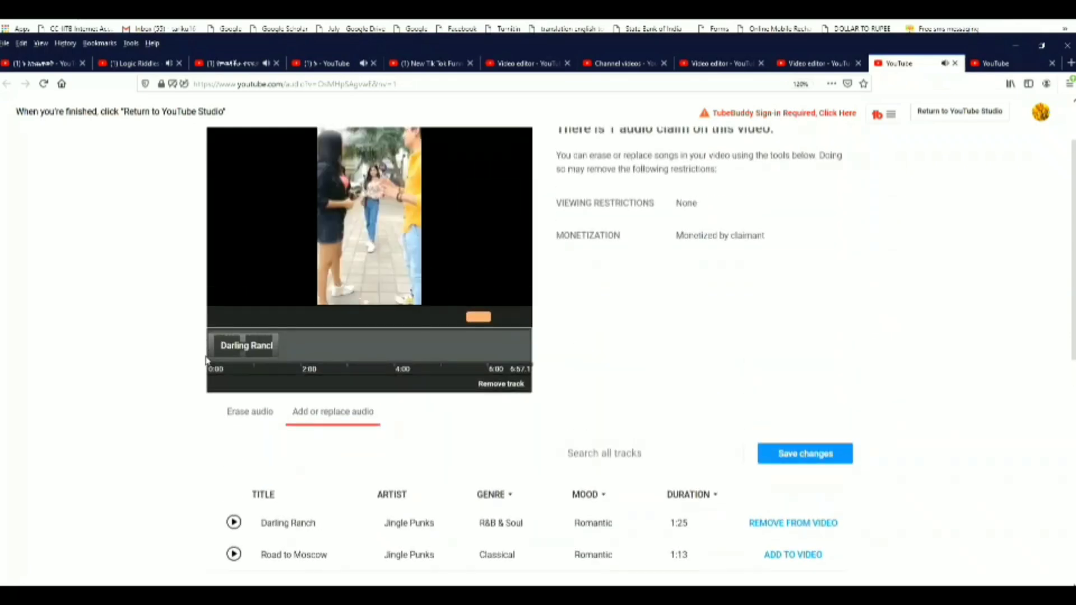
# Step: Move and shorten the Darling Ranch track to cover the claimed segment from 5:32 to 6:06, and save the changes
pyautogui.moveTo(240, 353); pyautogui.dragTo(400, 359)
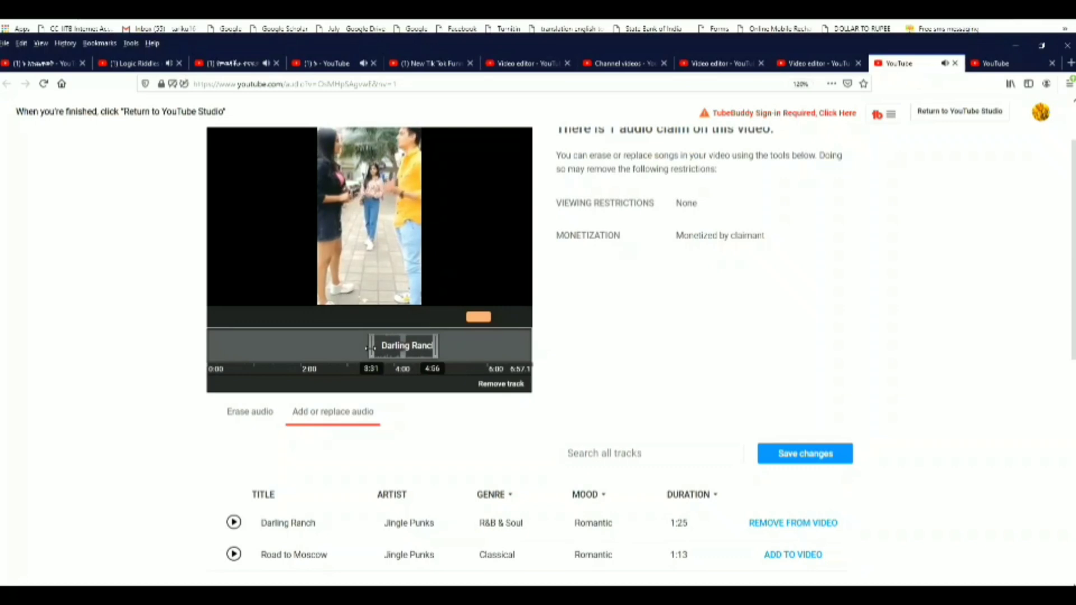
pyautogui.moveTo(370, 348); pyautogui.dragTo(474, 358)
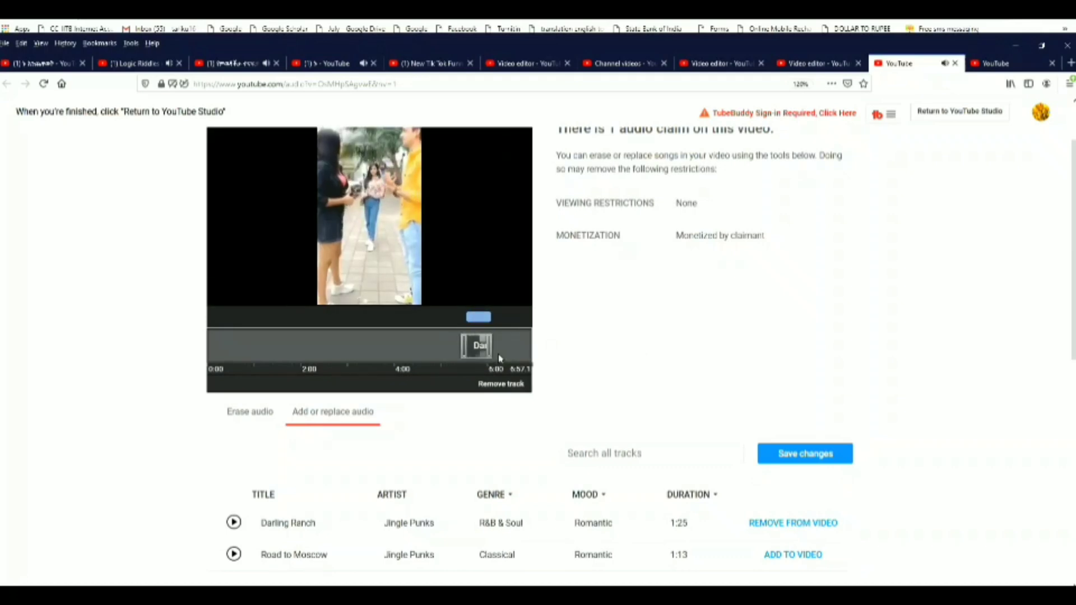
pyautogui.moveTo(476, 352); pyautogui.dragTo(472, 346)
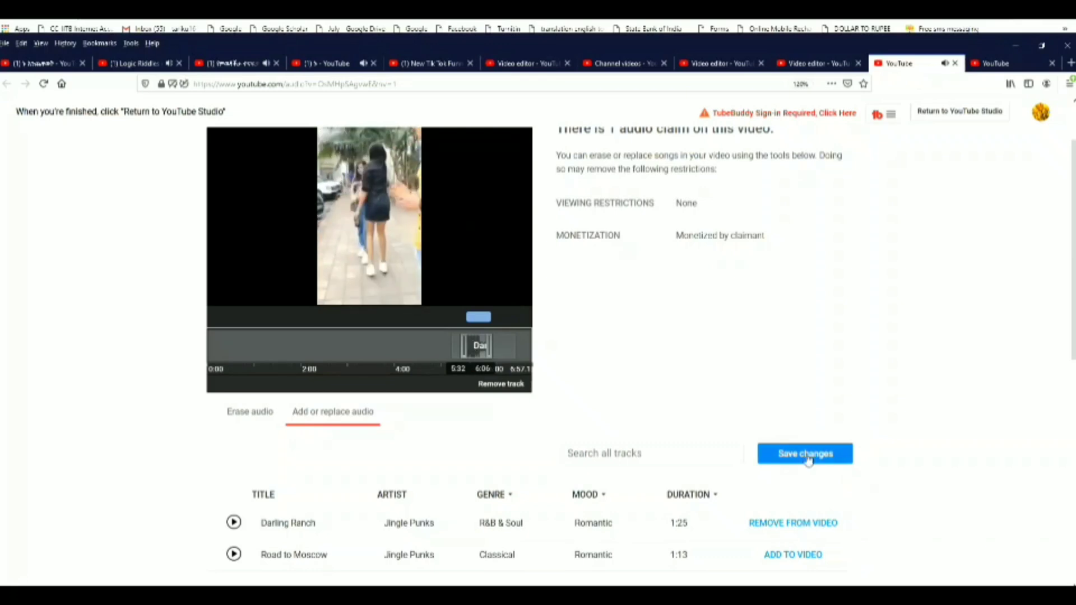
pyautogui.click(808, 456)
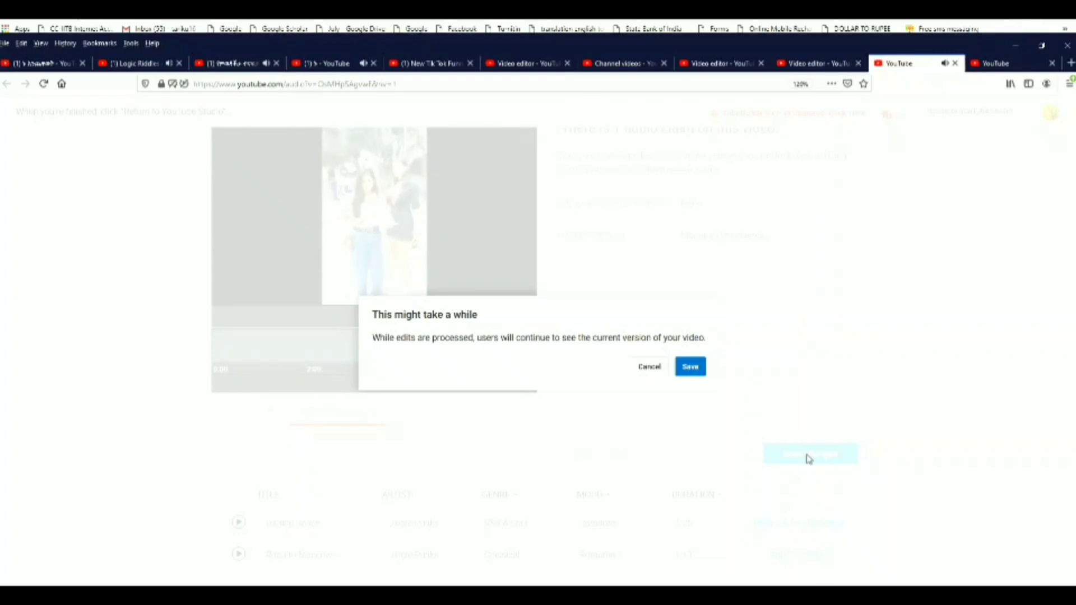
pyautogui.click(690, 370)
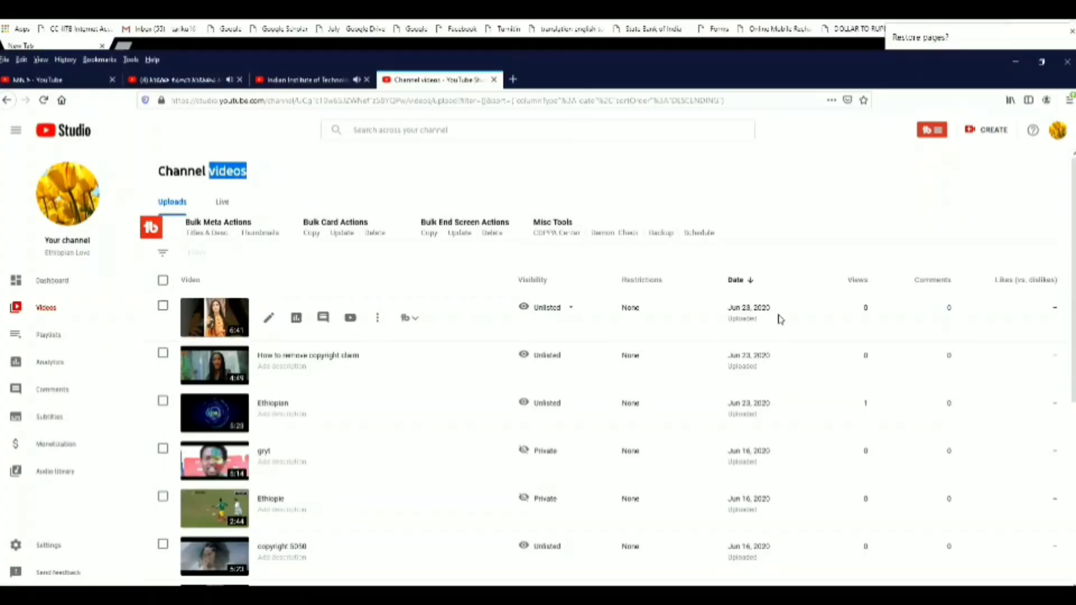
# Step: Check the visibility and restrictions of the newest uploaded video in the channel's video list
pyautogui.moveTo(781, 320); pyautogui.dragTo(449, 316)
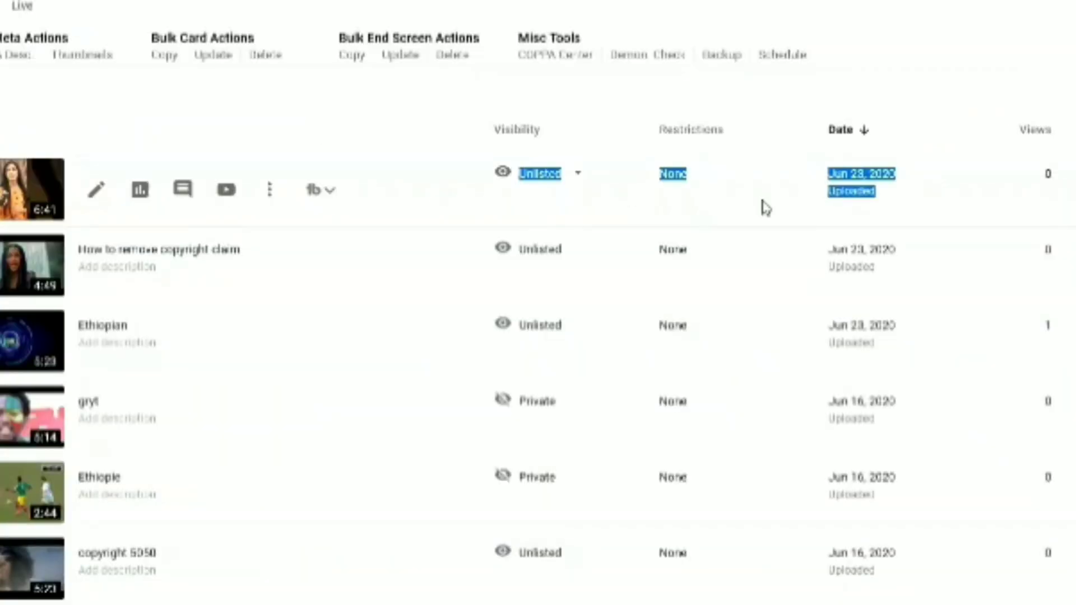
pyautogui.click(773, 195)
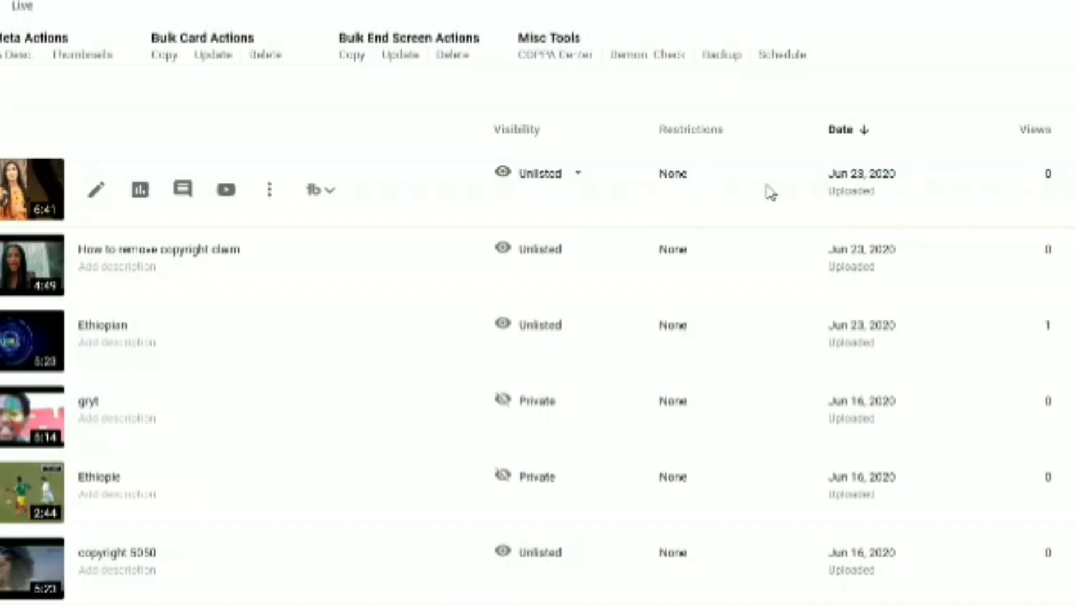
# Step: Check the visibility and restriction details of the removed live video from 23 Jun 2020 and start an appeal
pyautogui.moveTo(442, 185); pyautogui.dragTo(1034, 197)
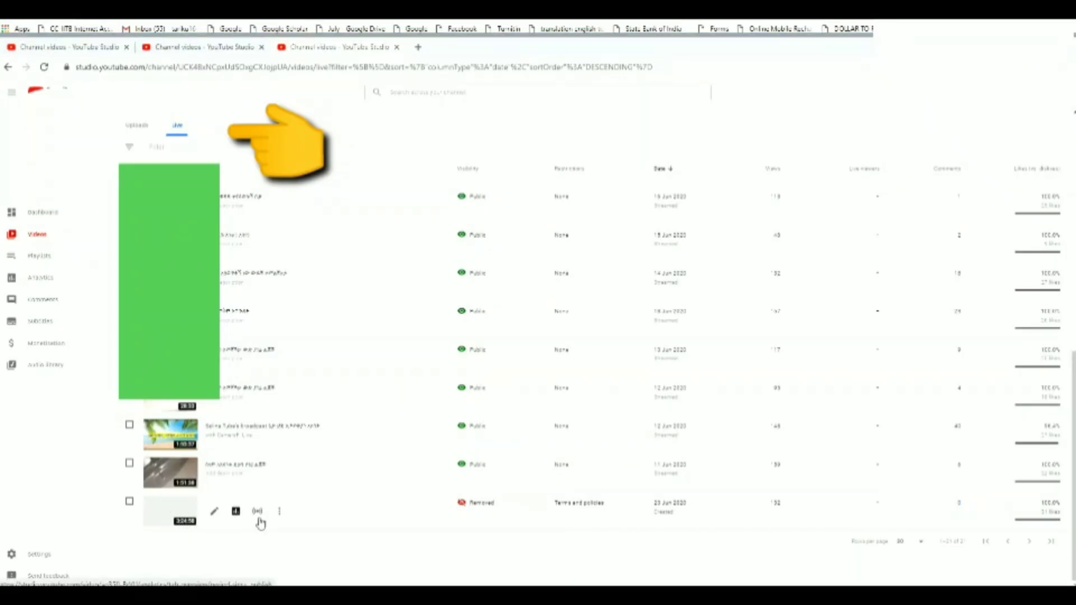
pyautogui.moveTo(492, 511)
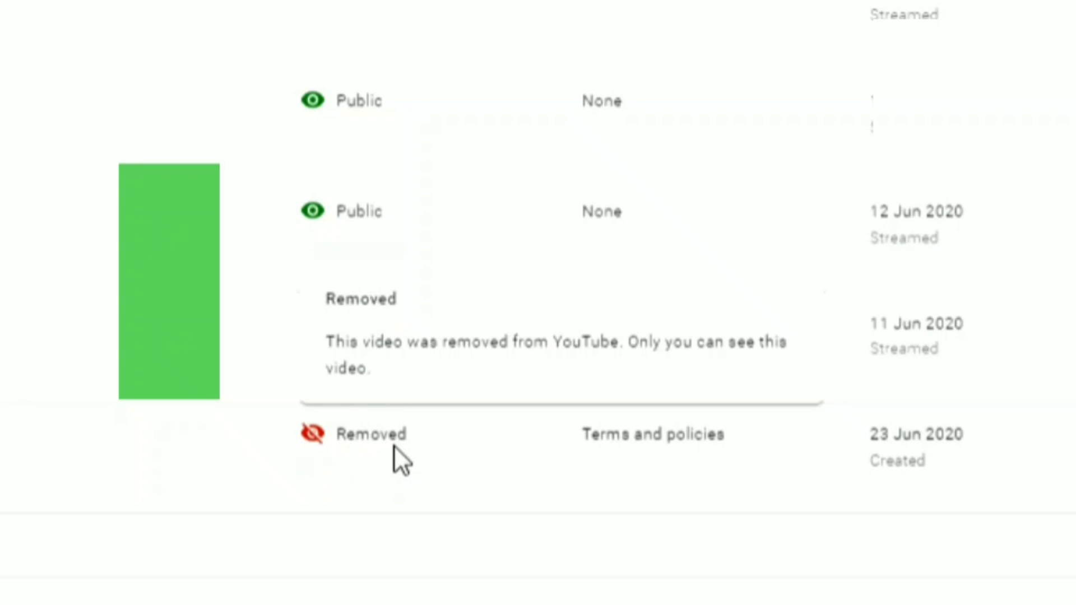
pyautogui.moveTo(662, 438)
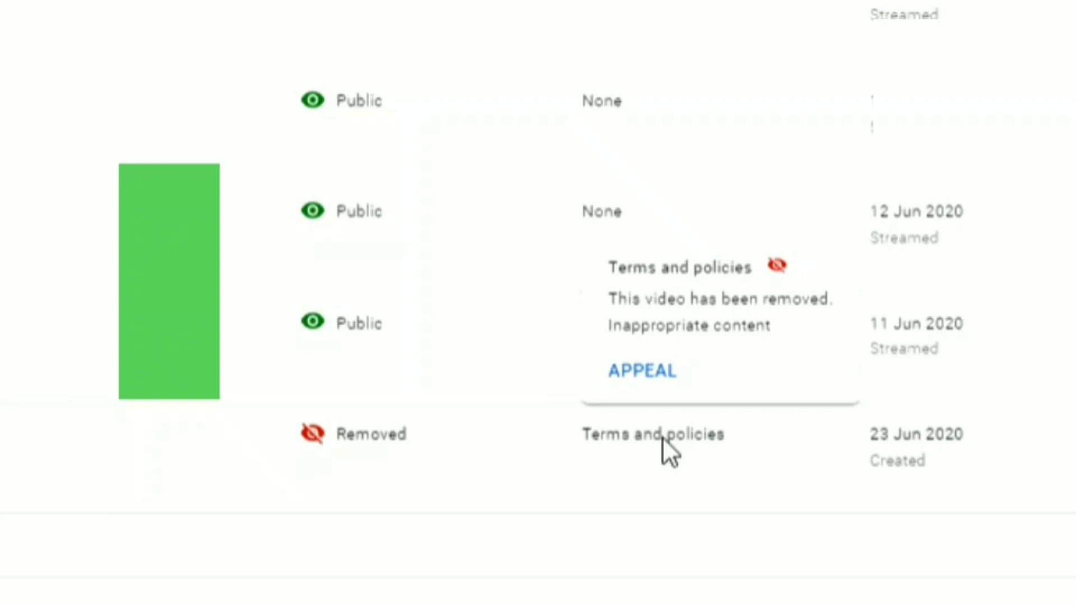
pyautogui.click(661, 374)
# Step: Begin the reason for reinstating the content with the greeting "Dear Sir/madam (Youtube Team)"
pyautogui.click(238, 305)
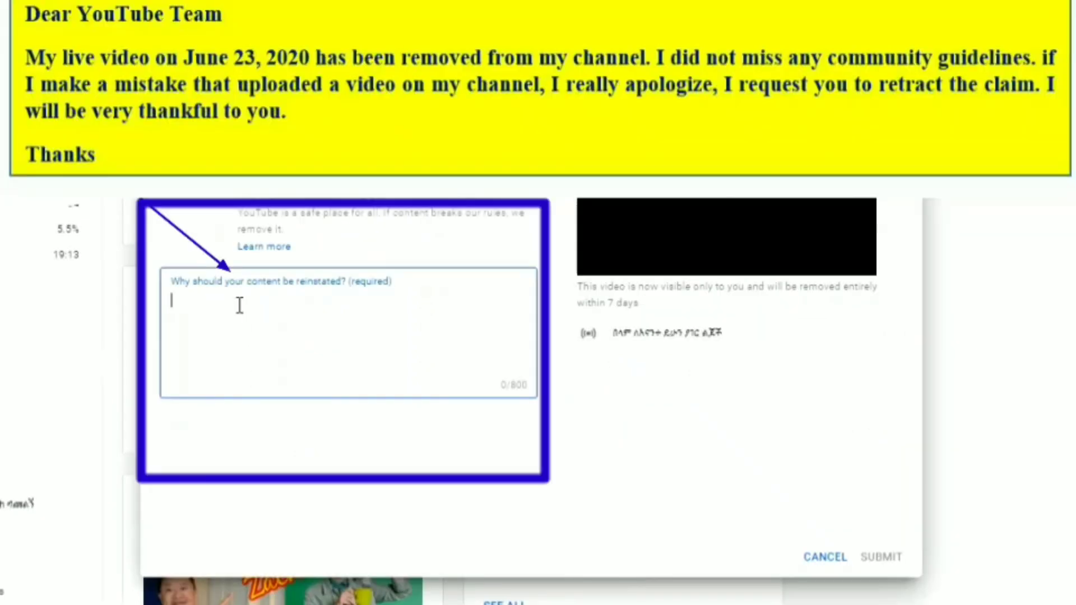
pyautogui.write('de')
pyautogui.press('BackSpace')
pyautogui.press('BackSpace')
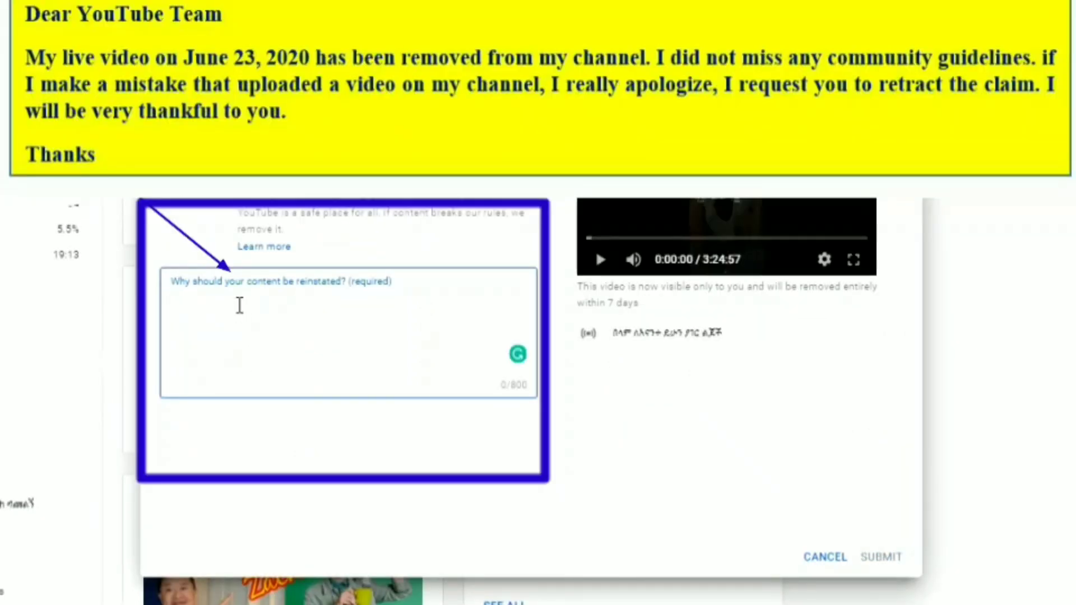
pyautogui.write('Dear Si')
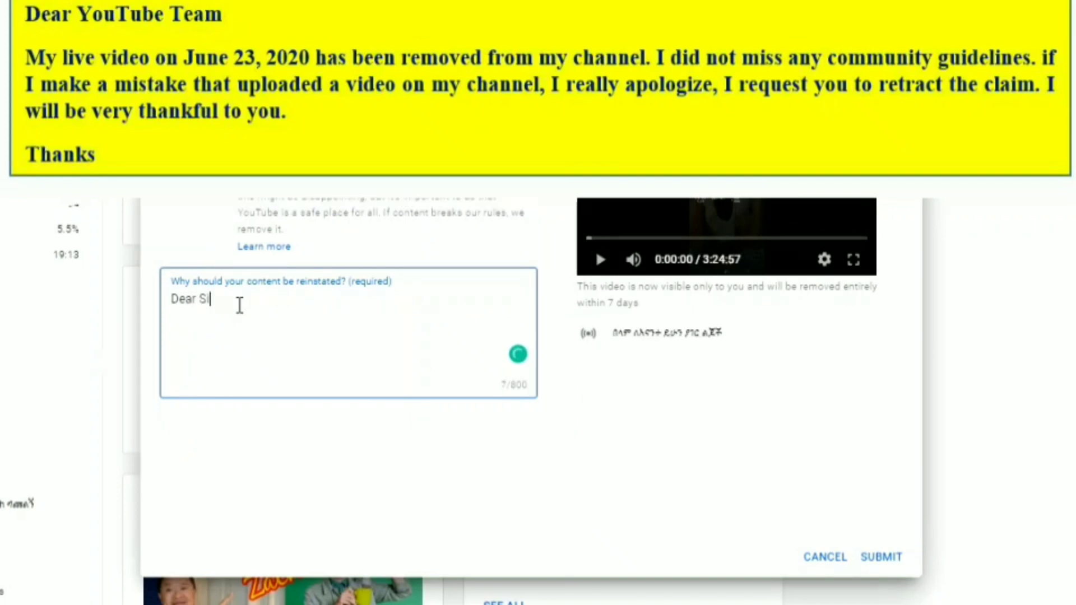
pyautogui.write('r/madam (')
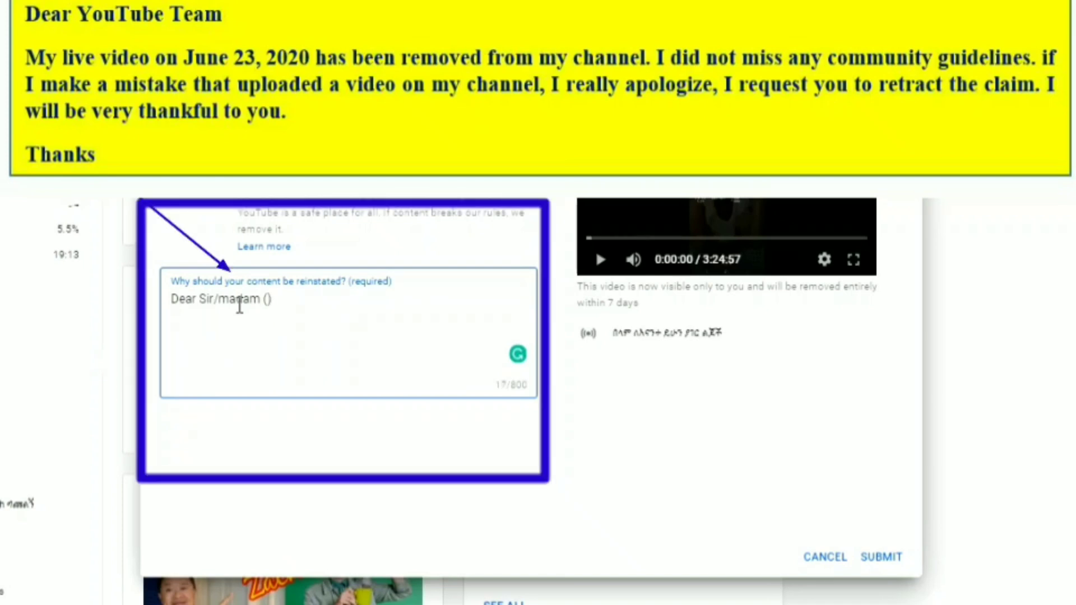
pyautogui.write('Youtu')
pyautogui.write('be Tea')
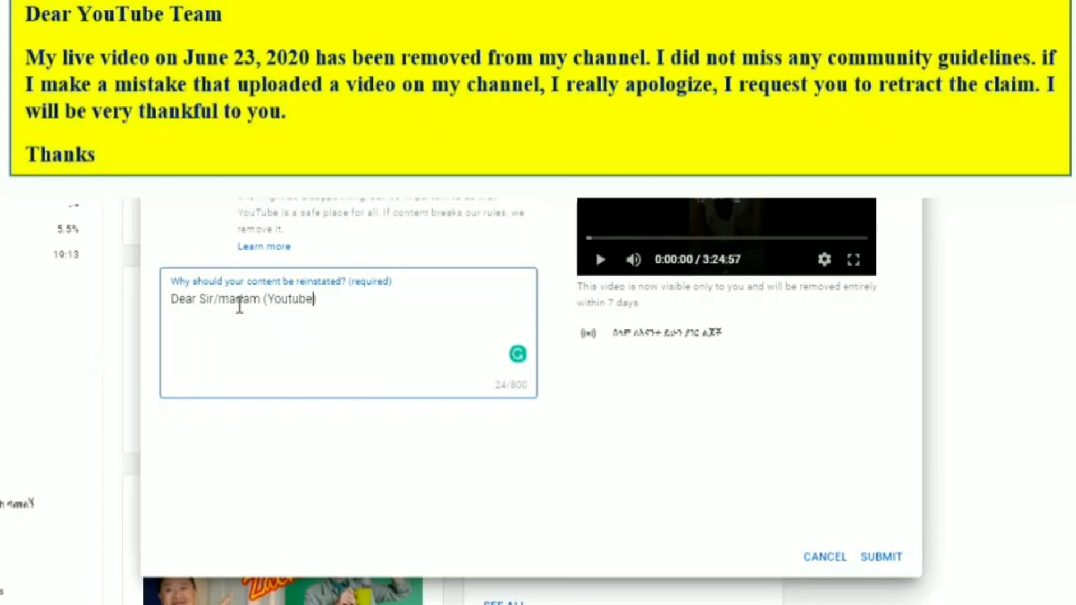
pyautogui.write('m)')
# Step: Correct the company name in the greeting to "YouTube" and add two line breaks after the greeting
pyautogui.press('Left')
pyautogui.press('Left')
pyautogui.press('Left')
pyautogui.press('Left')
pyautogui.press('Left')
pyautogui.press('Left')
pyautogui.press('Left')
pyautogui.press('Left')
pyautogui.press('Left')
pyautogui.press('BackSpace')
pyautogui.write('T')
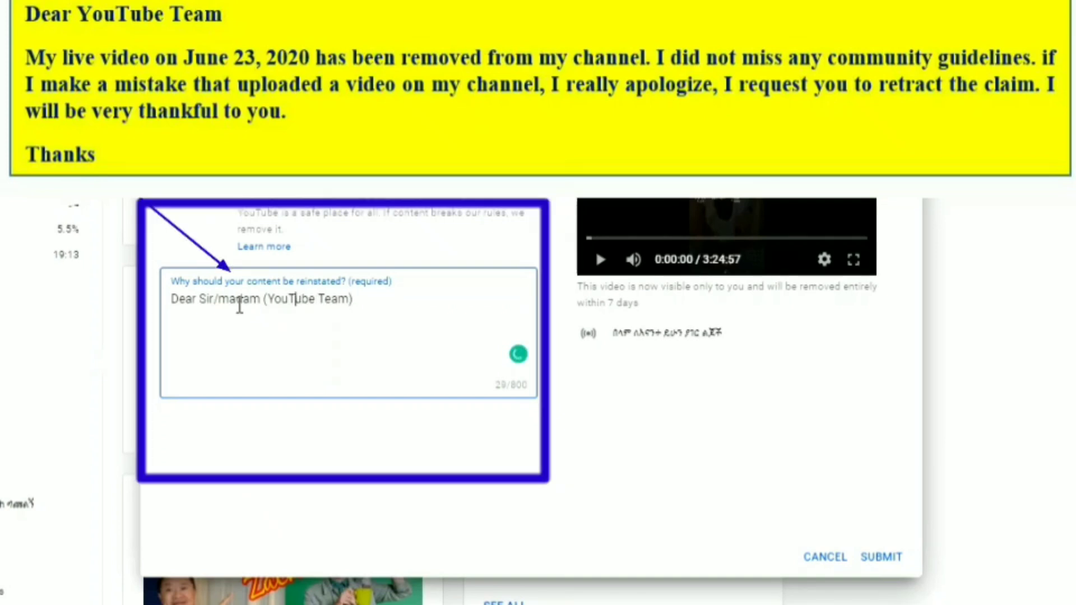
pyautogui.press('Return')
pyautogui.press('Return')
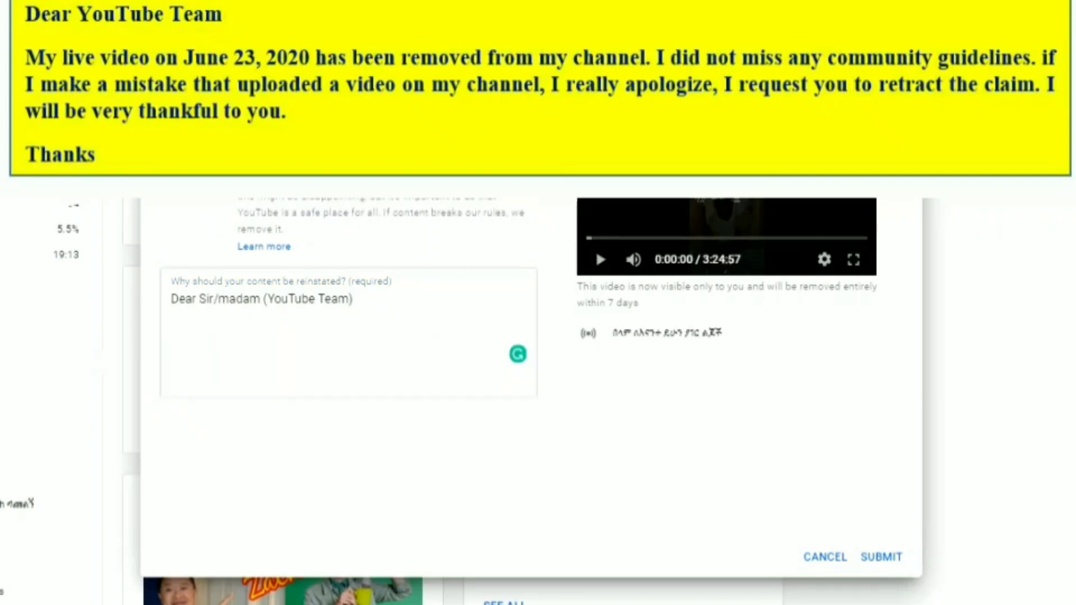
# Step: Paste the prepared appeal about the removed June 23, 2020 live video below the greeting, leaving one blank line between them
pyautogui.click(173, 329)
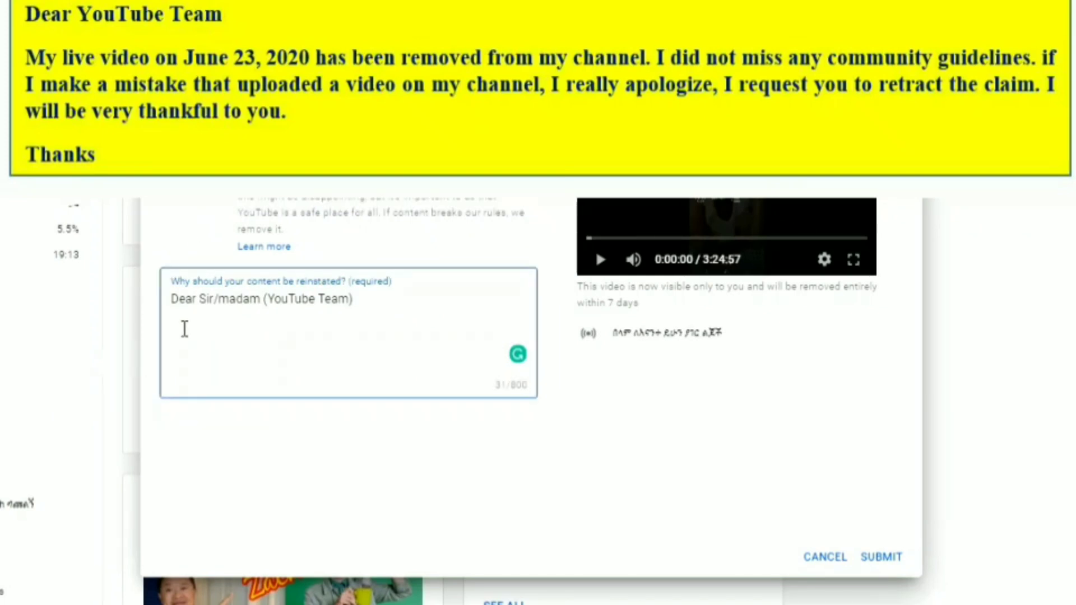
pyautogui.rightClick(193, 329)
pyautogui.click(223, 423)
pyautogui.scroll(5, 243, 350)
pyautogui.moveTo(368, 329); pyautogui.dragTo(163, 337)
pyautogui.press('BackSpace')
pyautogui.press('BackSpace')
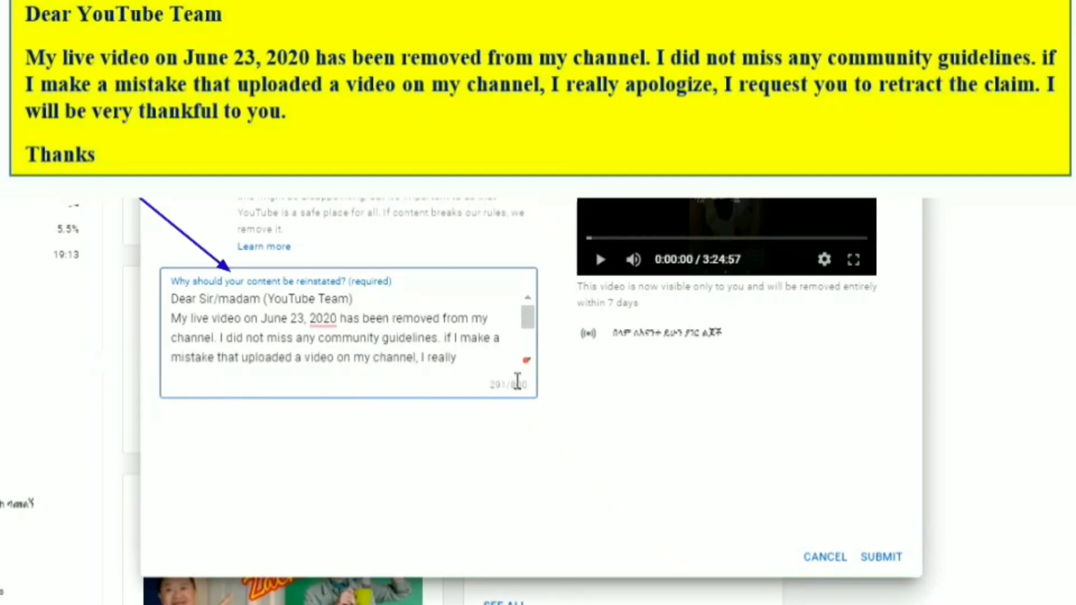
pyautogui.press('Return')
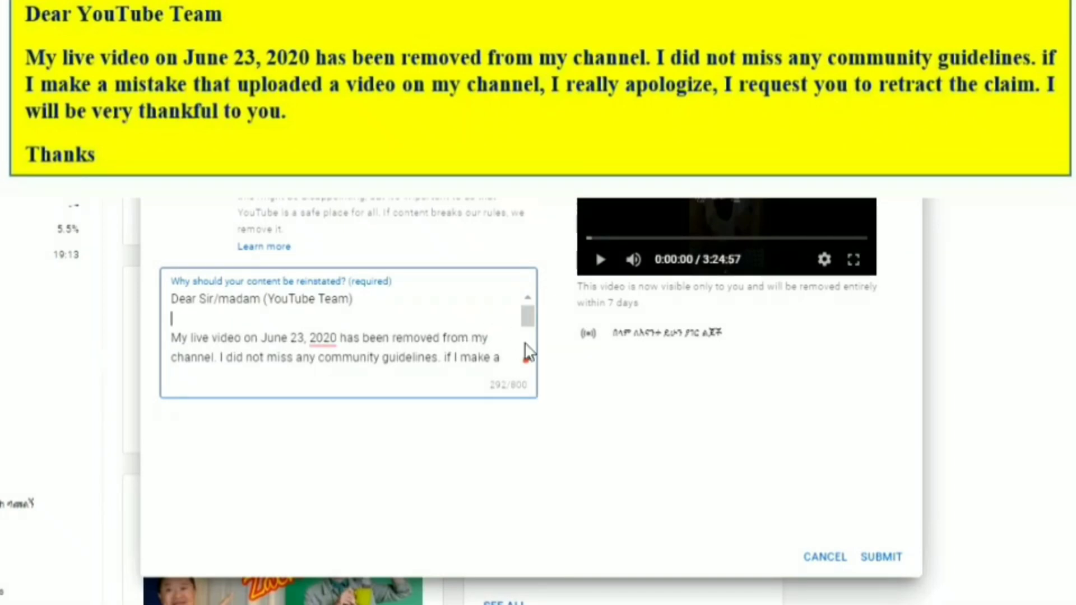
# Step: Review the end of the appeal text, submit the appeal, and check the 23 Jun 2020 live video's visibility and restrictions
pyautogui.moveTo(531, 368)
pyautogui.moveTo(527, 314); pyautogui.dragTo(532, 351)
pyautogui.moveTo(322, 306)
pyautogui.click(328, 358)
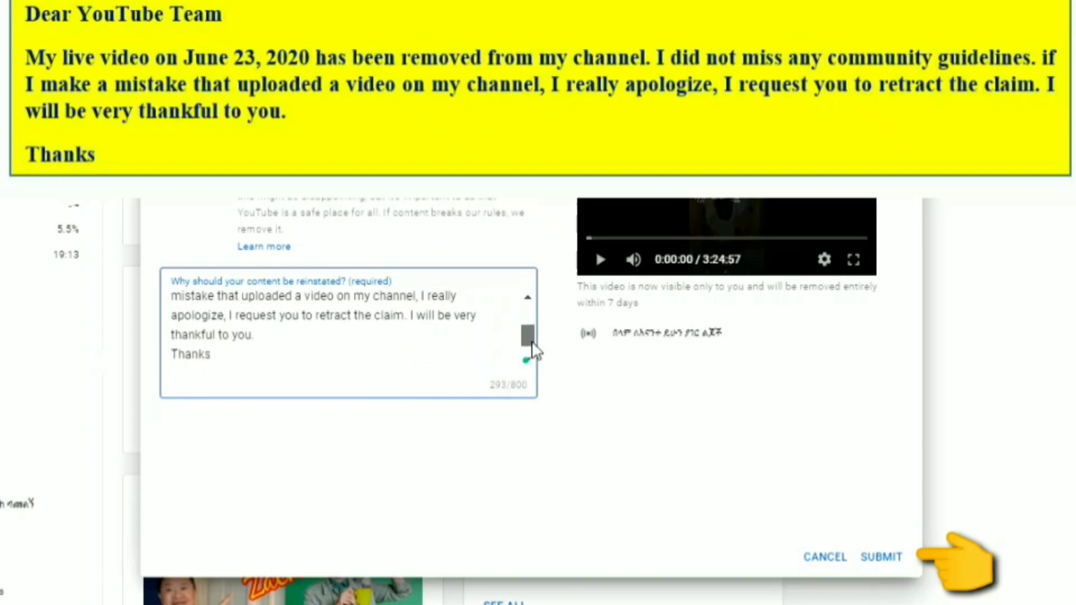
pyautogui.click(883, 557)
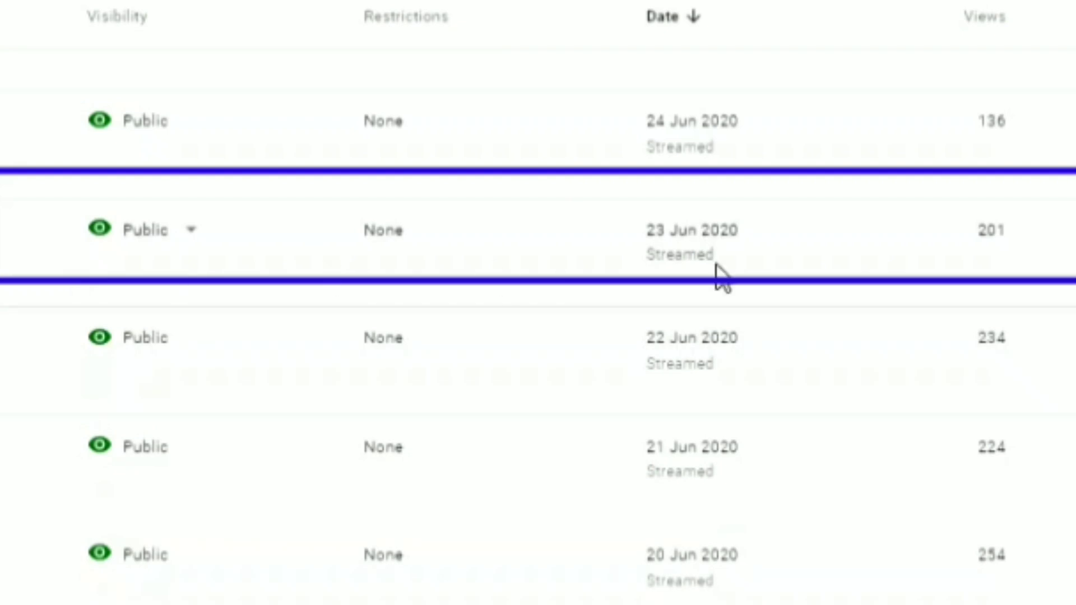
pyautogui.moveTo(52, 241); pyautogui.dragTo(1057, 252)
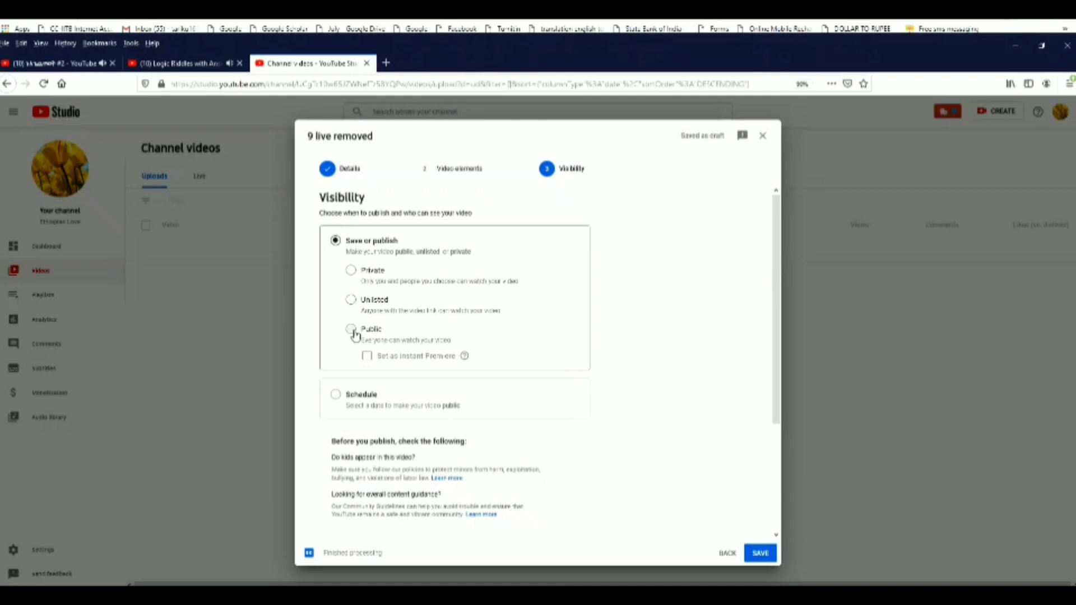
# Step: Try the visibility options for the video "9 live removed", save it as Unlisted and close the sharing dialog
pyautogui.click(352, 331)
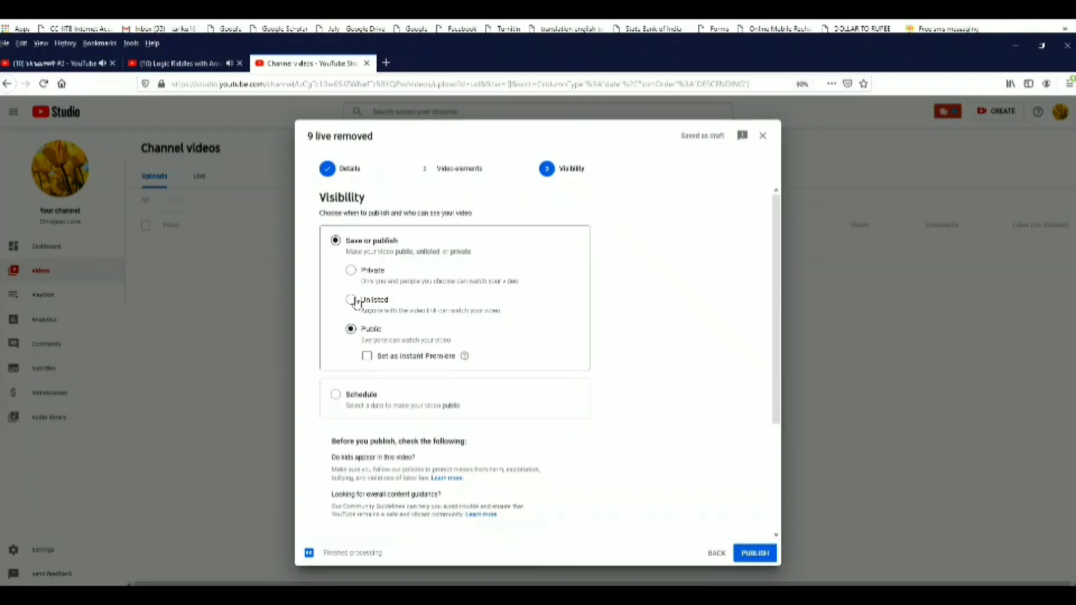
pyautogui.click(351, 303)
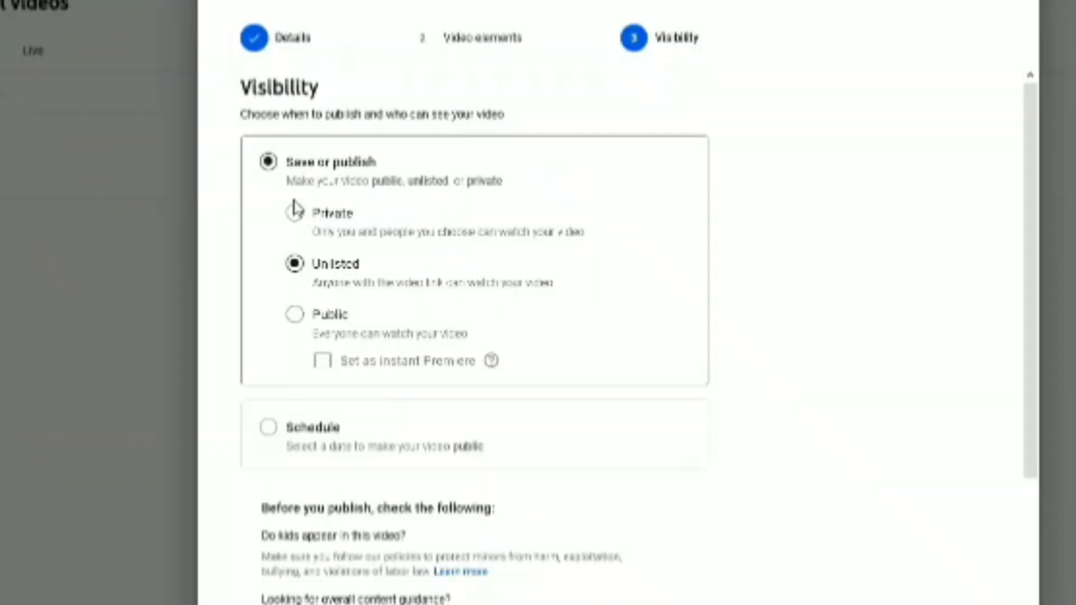
pyautogui.click(295, 214)
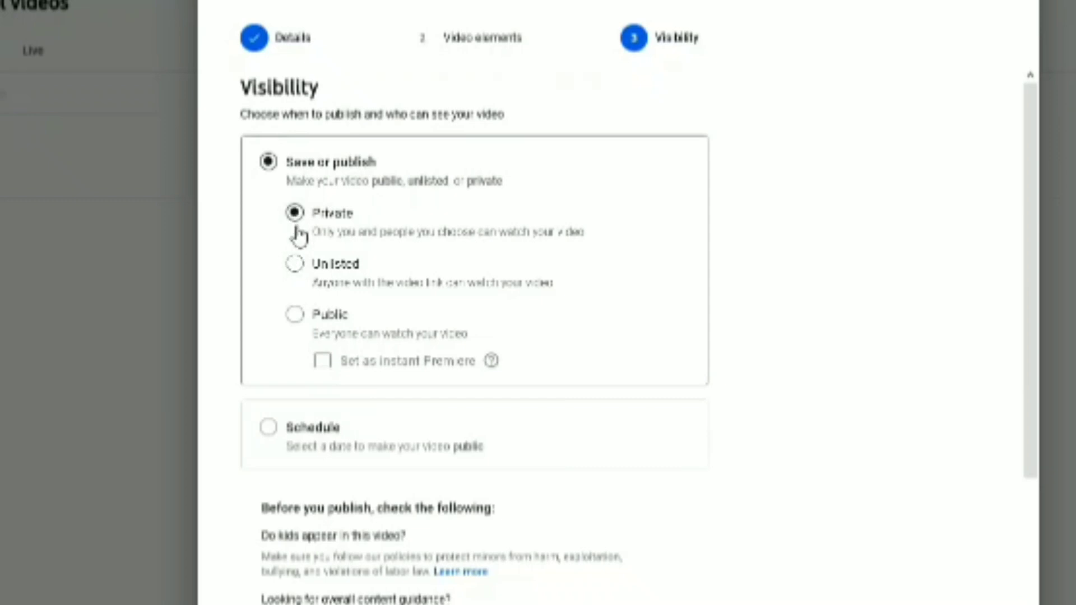
pyautogui.click(297, 315)
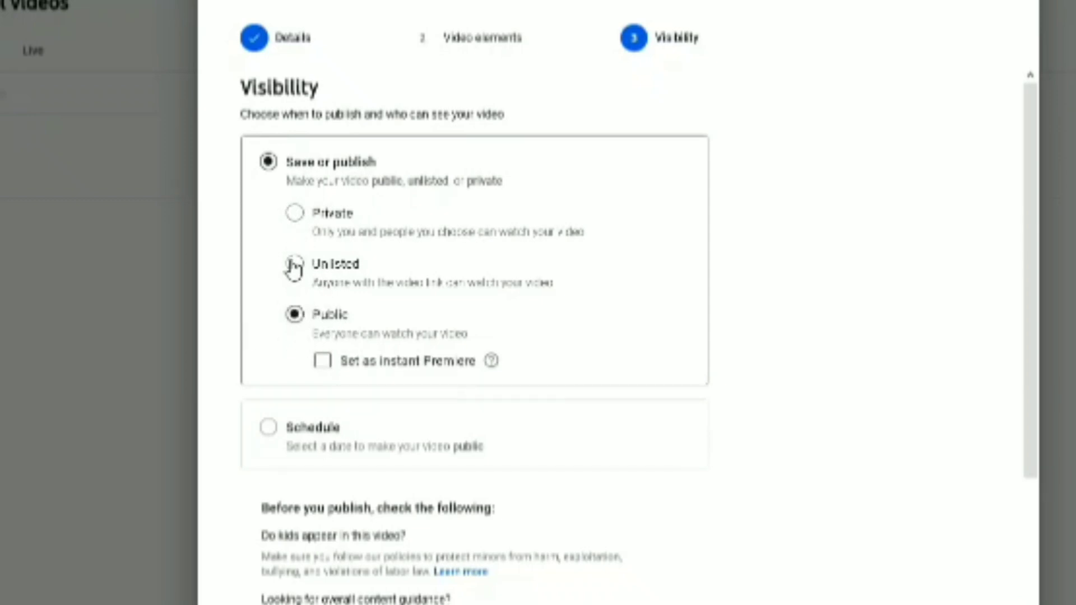
pyautogui.click(335, 269)
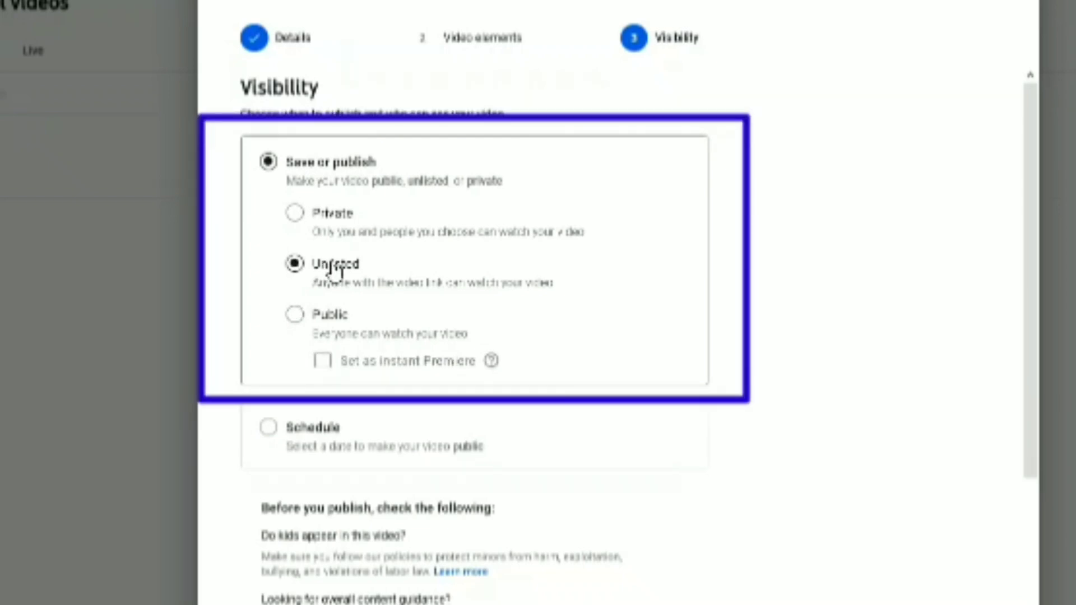
pyautogui.click(322, 218)
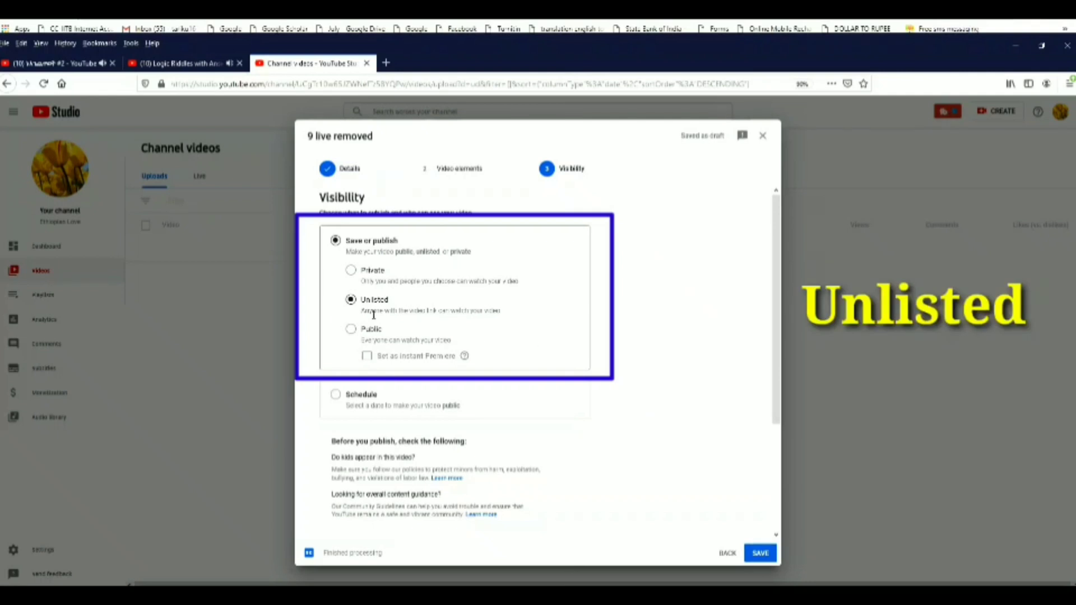
pyautogui.click(759, 554)
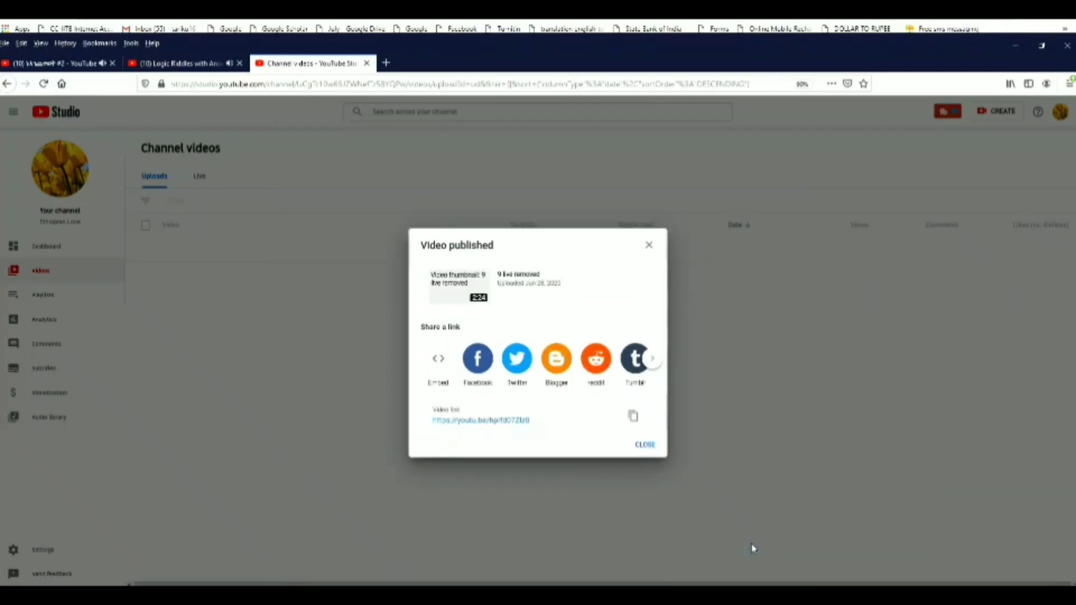
pyautogui.click(645, 444)
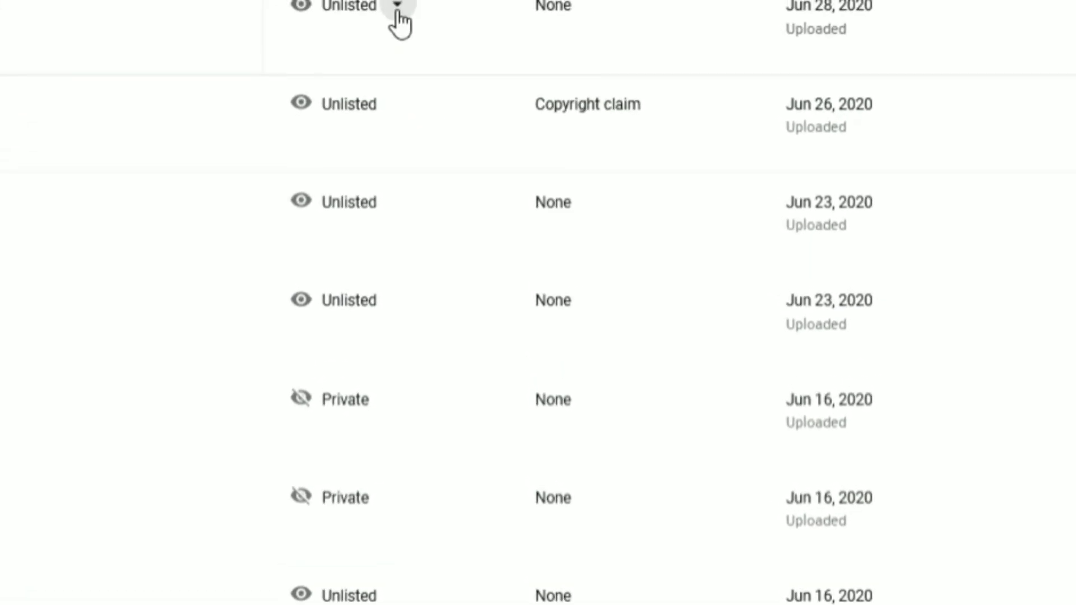
# Step: Change the visibility of the Jun 28, 2020 upload to Public and publish it
pyautogui.click(397, 11)
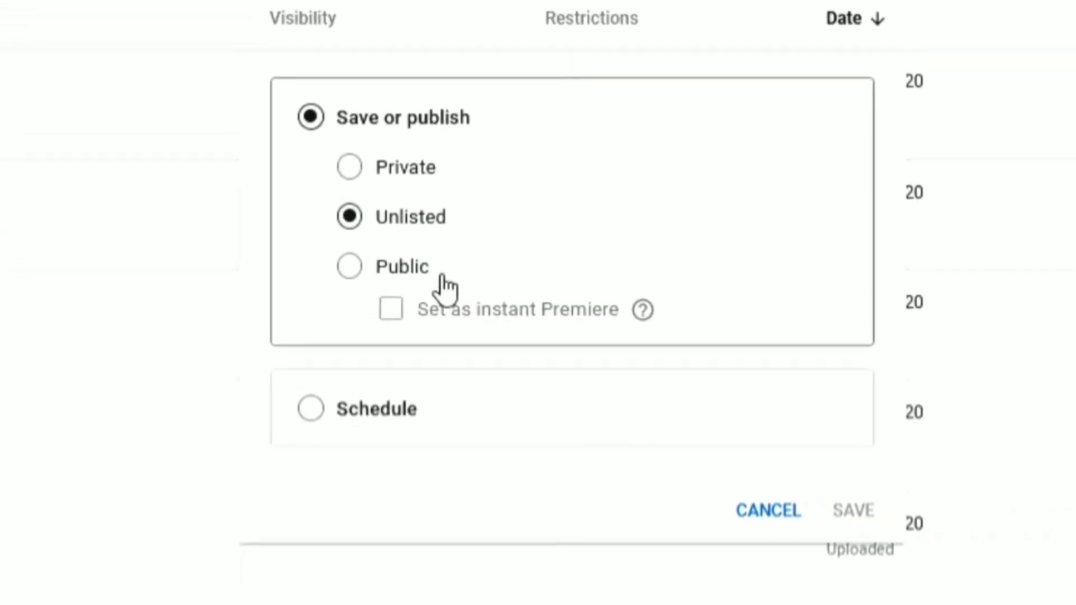
pyautogui.click(413, 273)
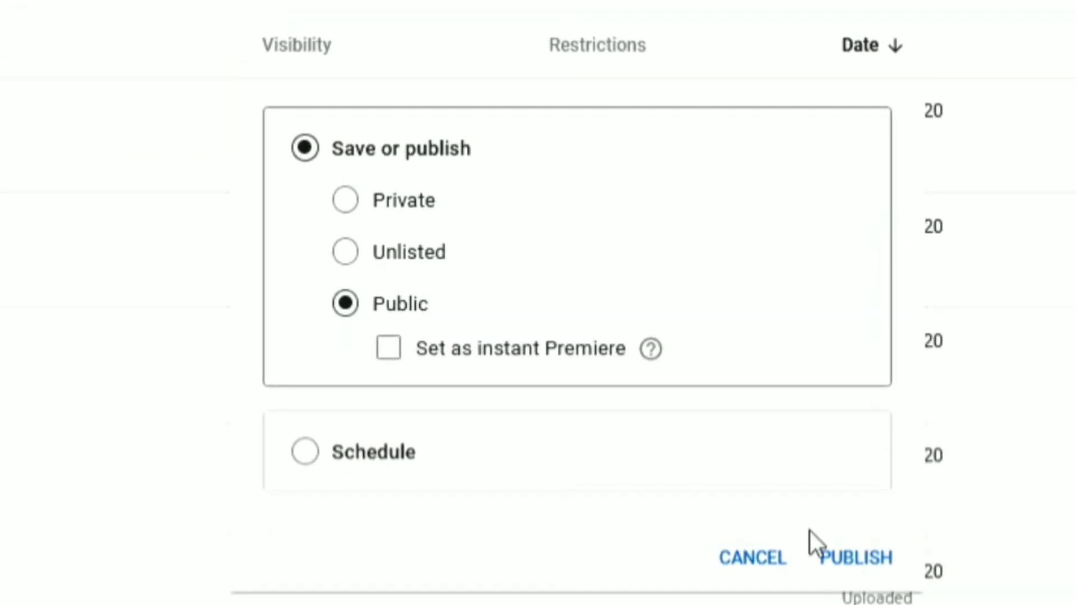
pyautogui.click(847, 557)
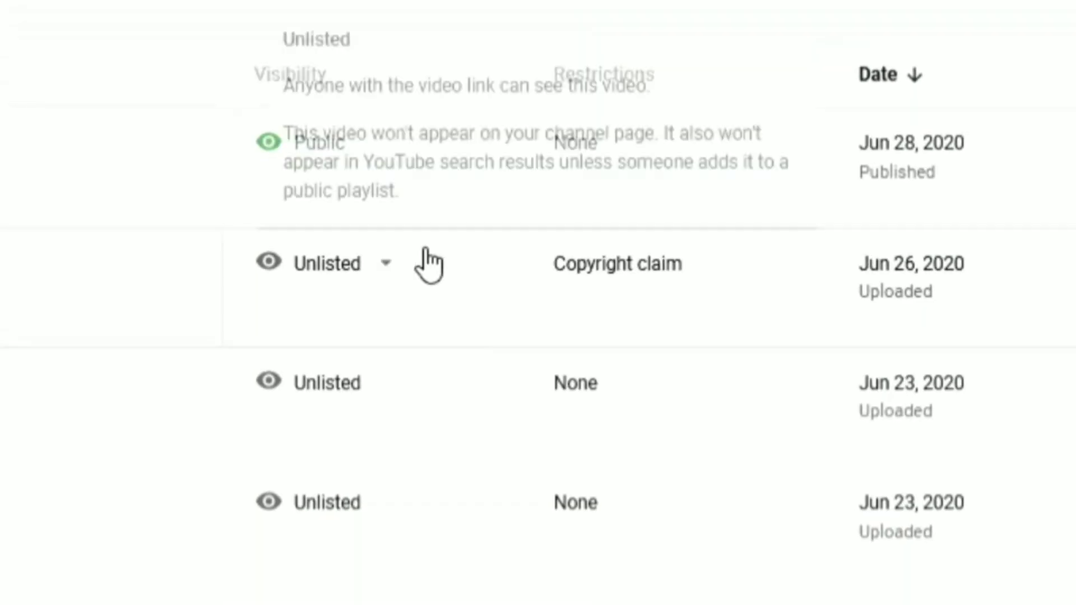